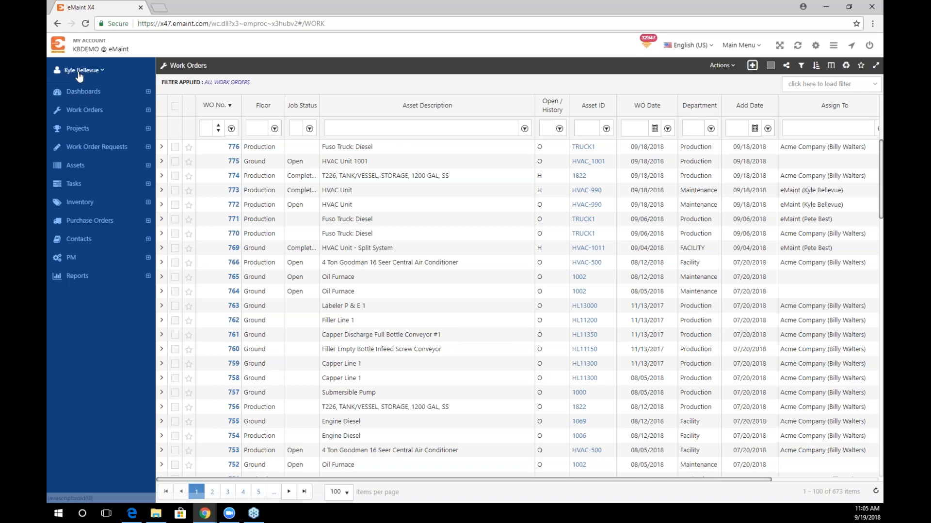
Add the Work Permit Master File table to the selected navigation tables and apply the changes.
left_click(97, 81)
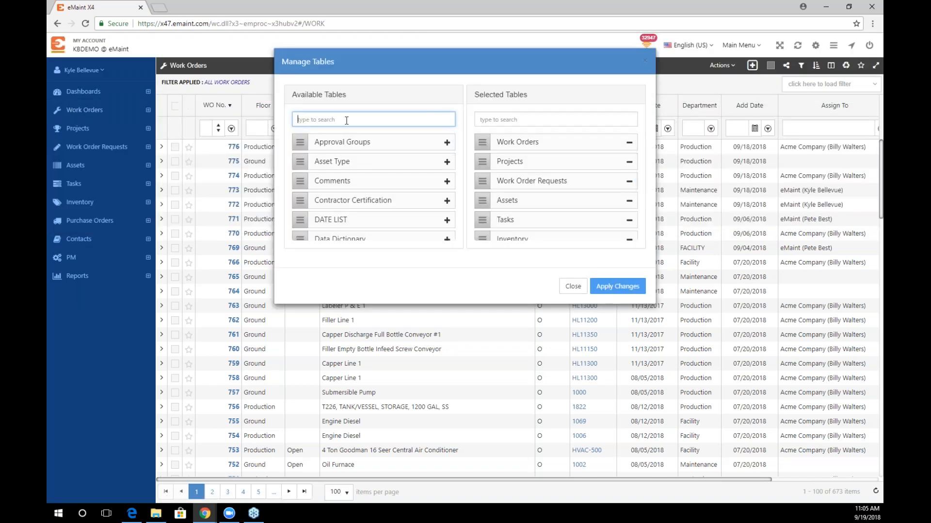
type("work permi")
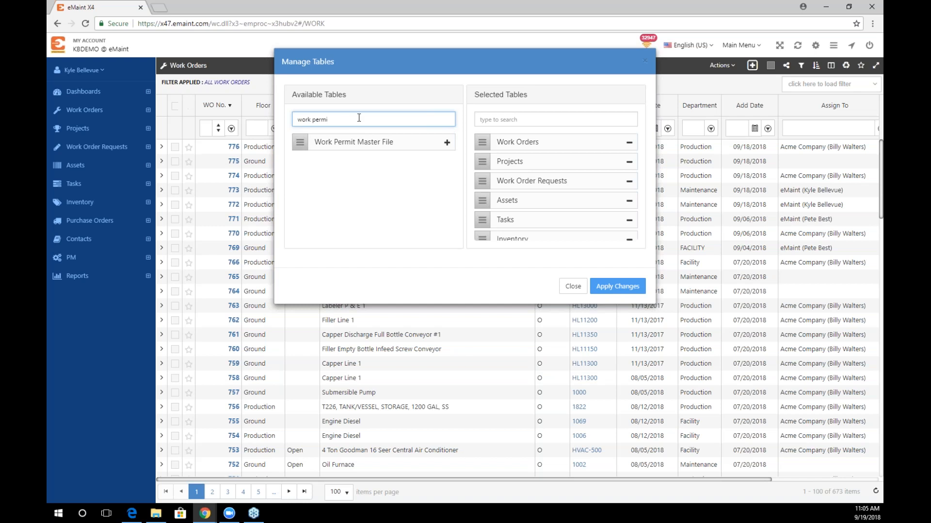
left_click(447, 142)
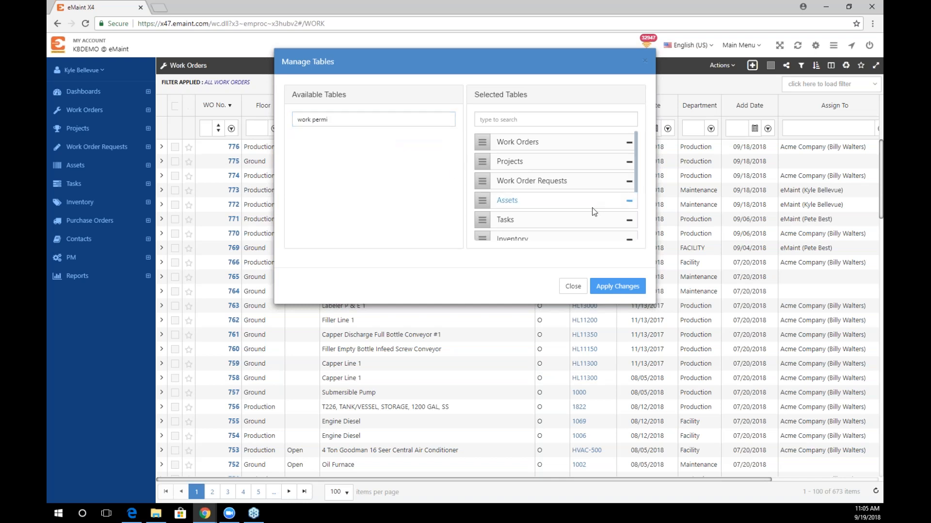
scroll(591, 207, "down", 3)
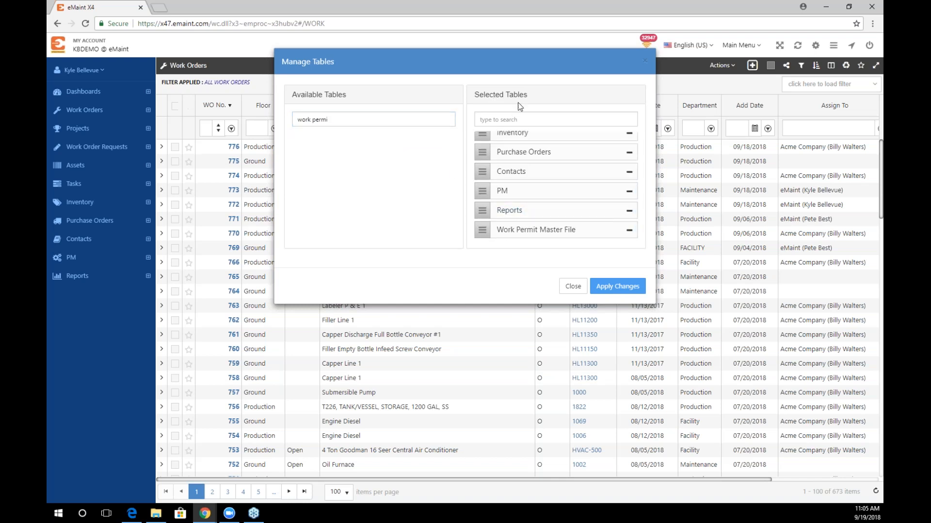
left_click(609, 287)
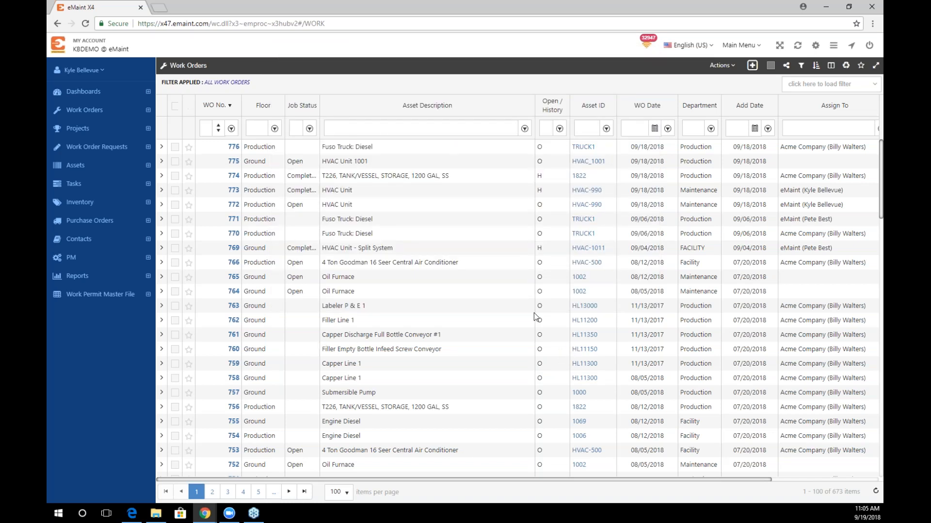
Start a new Work Permit Master File record with permit type Hot Work, description Hot Work and permit method FILE.
left_click(57, 299)
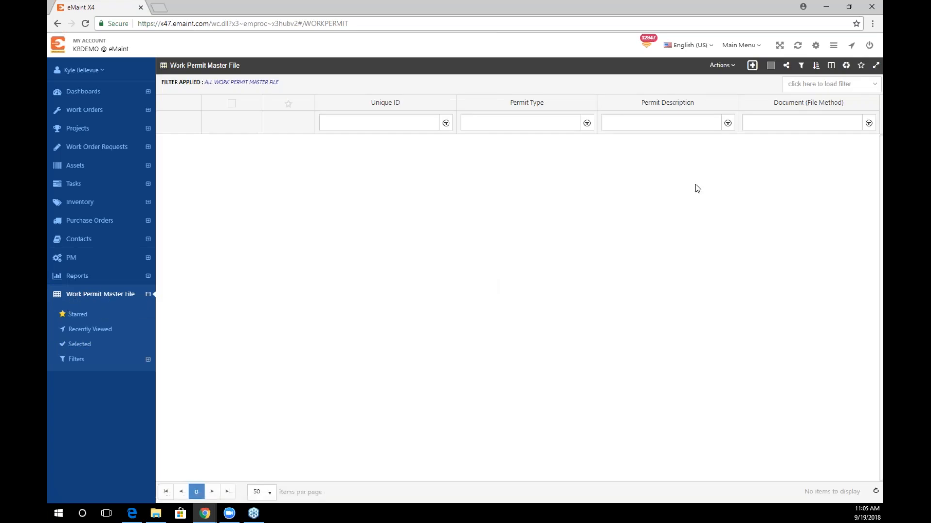
left_click(752, 66)
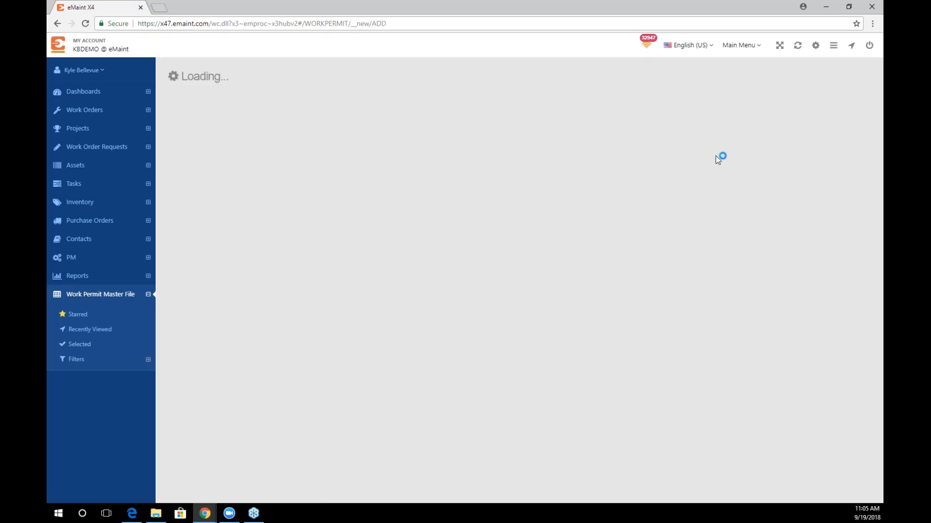
left_click(476, 128)
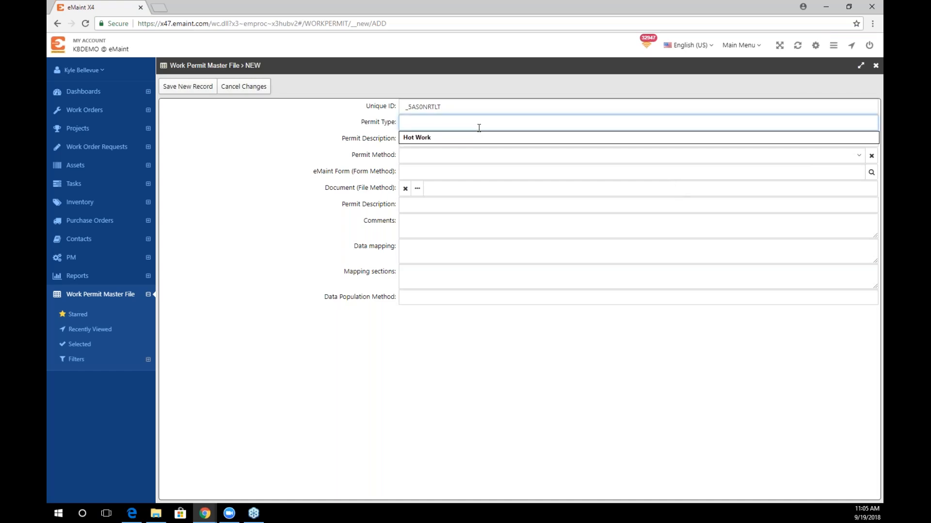
type("Hot W")
key("Tab")
type("Hot")
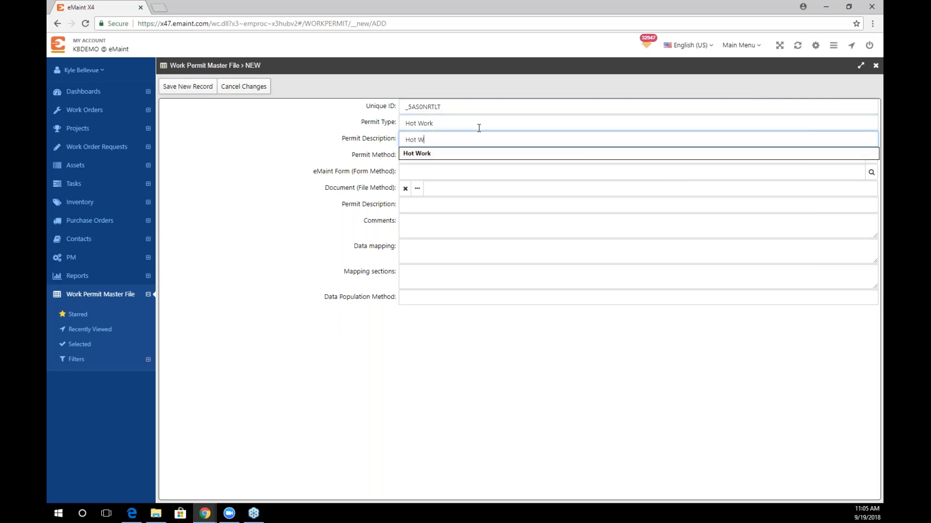
key("Tab")
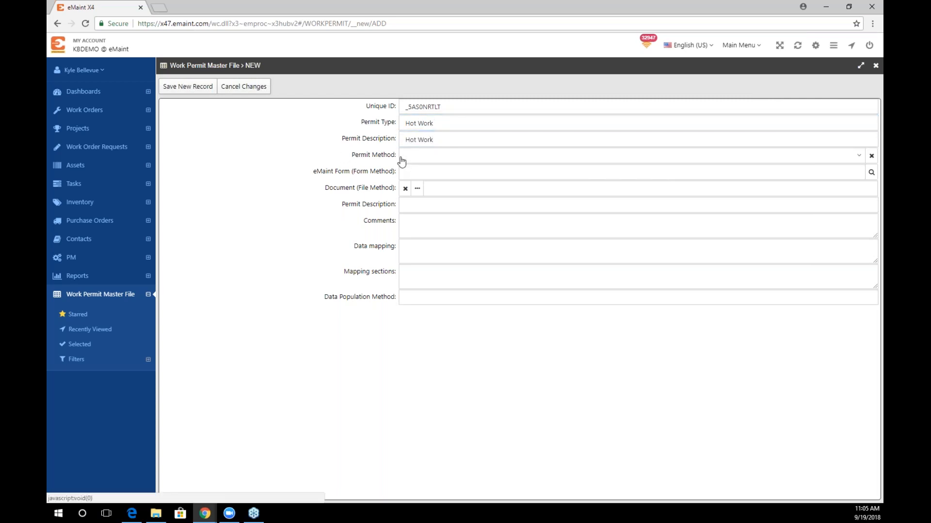
left_click(403, 155)
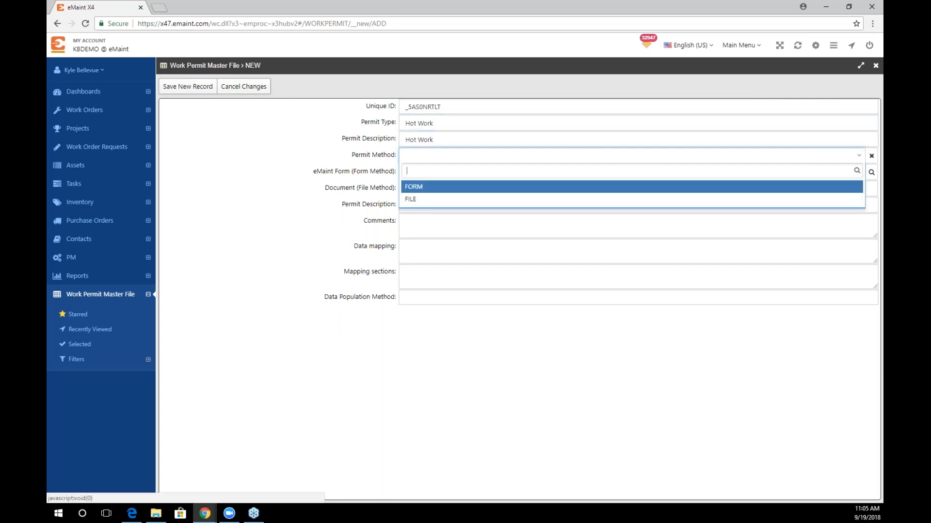
left_click(449, 203)
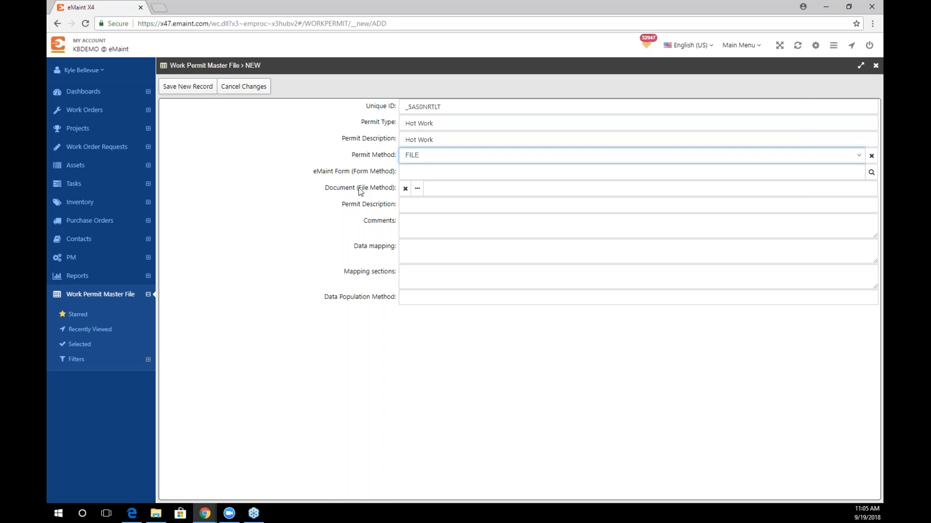
Attach Hotwork.pdf from document storage with the description Hot Work Permit, and save the new record.
left_click(418, 191)
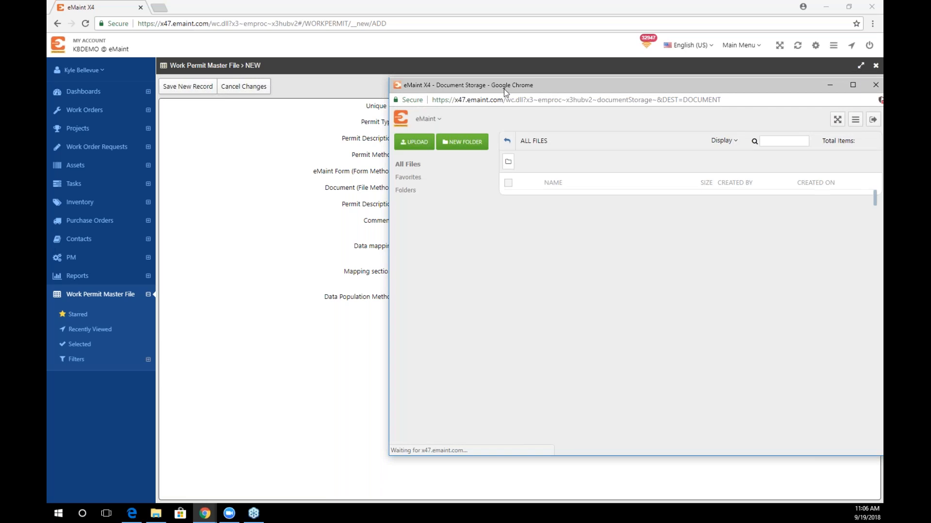
left_click_drag(506, 92, 402, 85)
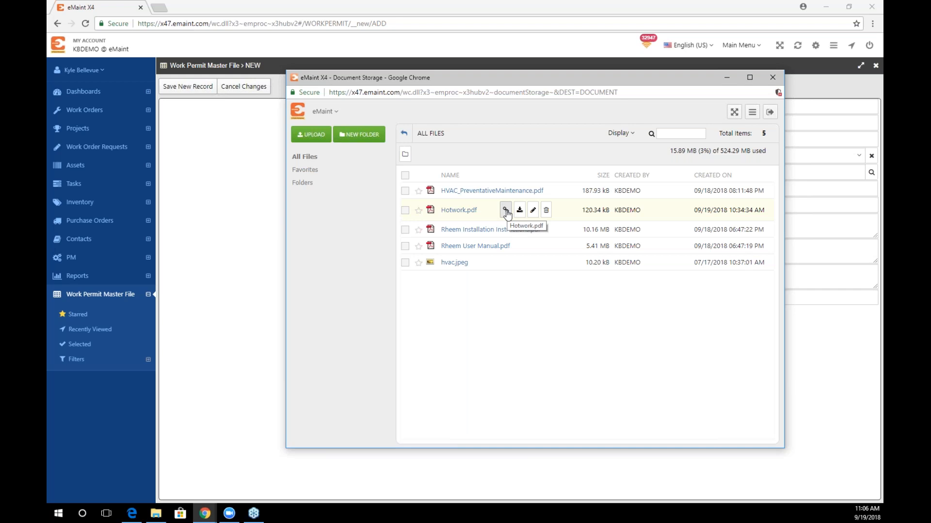
left_click(505, 211)
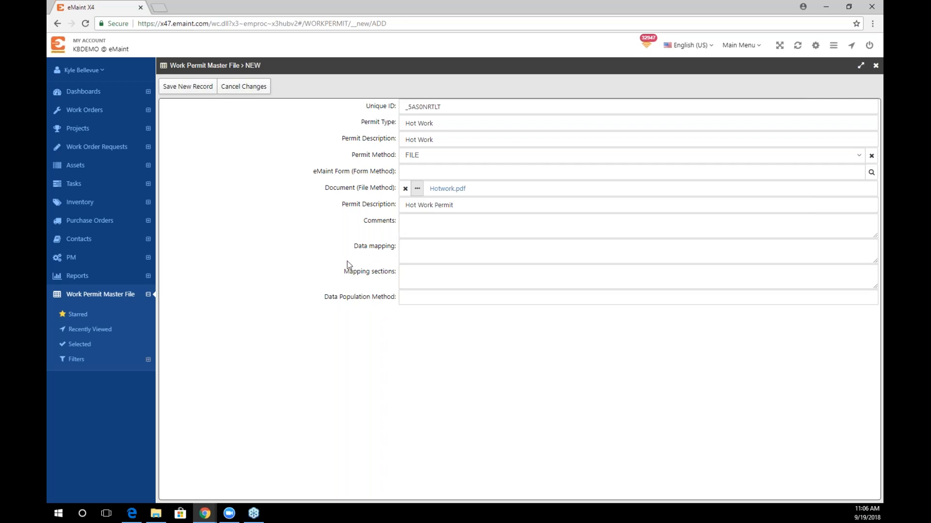
left_click(193, 93)
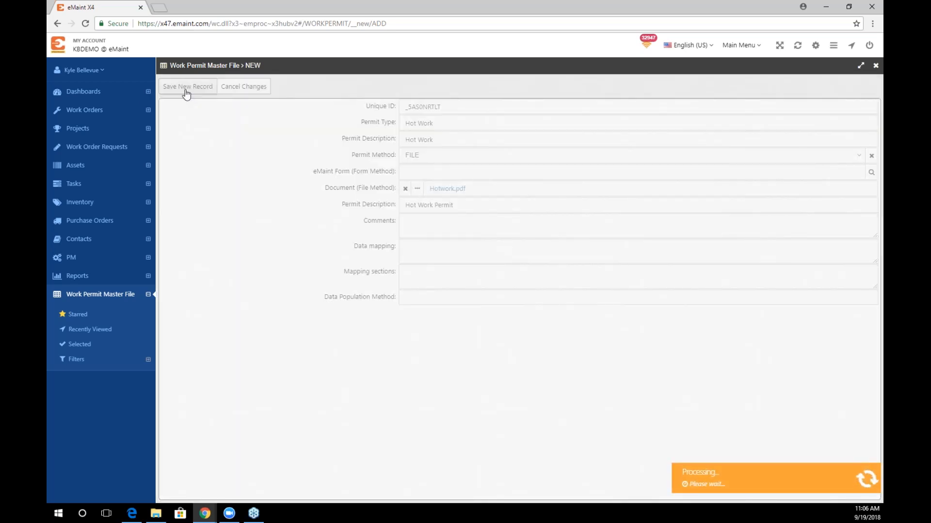
mouse_move(187, 93)
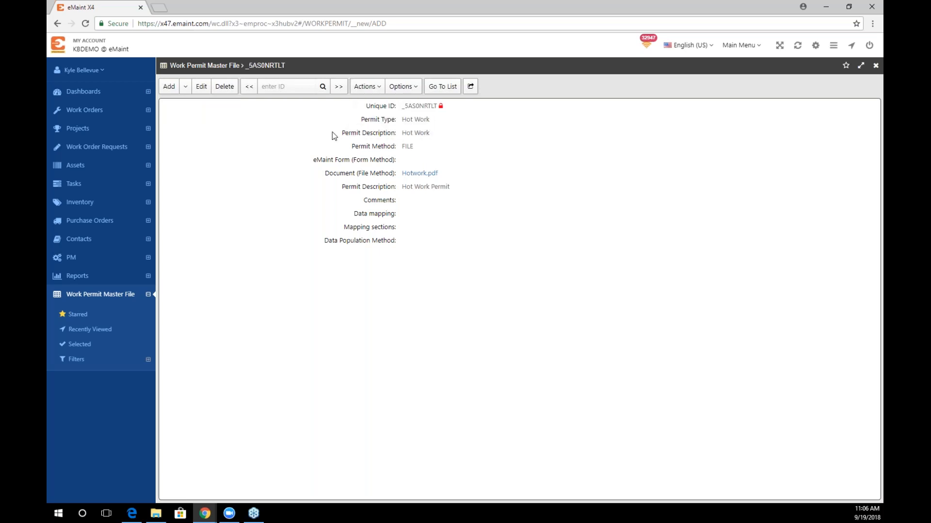
Open the saved hot work permit for modification and review the blank fields on its first page.
mouse_move(367, 87)
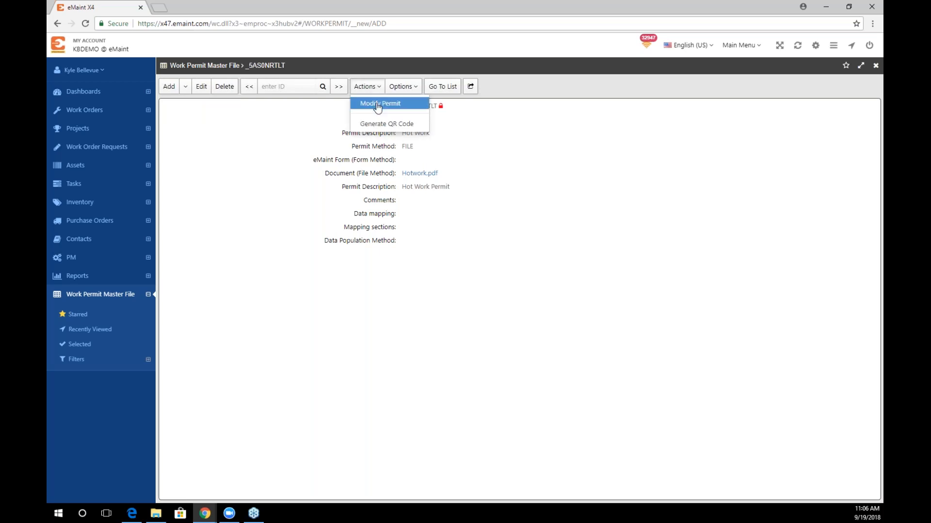
left_click(377, 104)
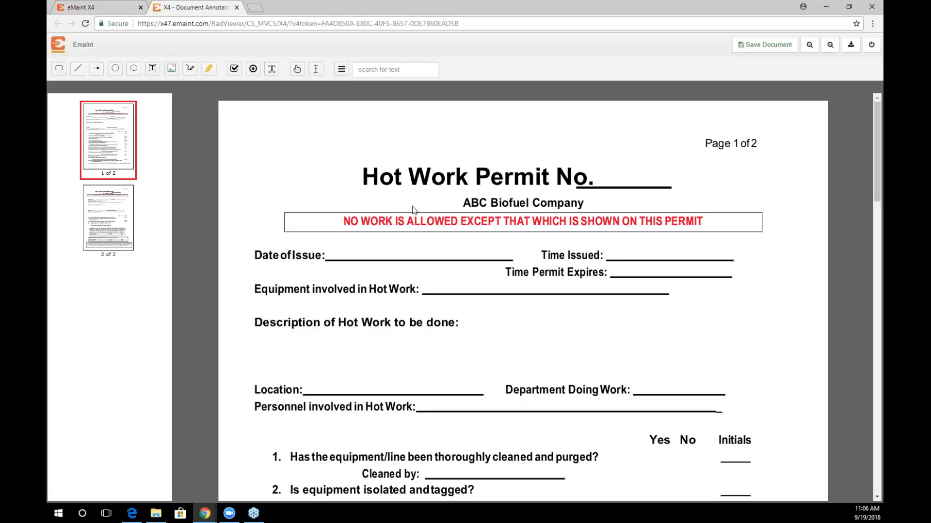
scroll(486, 212, "down", 1)
scroll(533, 200, "up", 1)
scroll(630, 232, "down", 1)
scroll(633, 216, "down", 3)
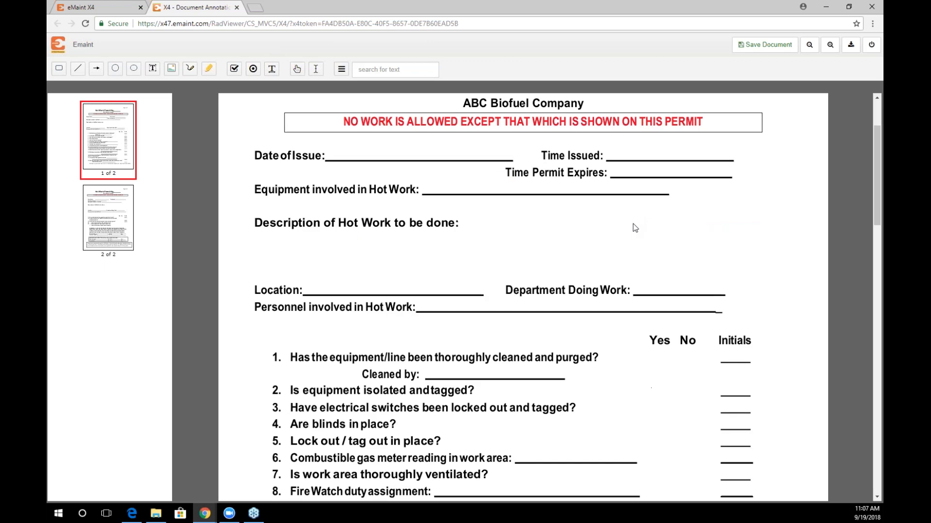
scroll(647, 234, "up", 5)
scroll(649, 255, "down", 1)
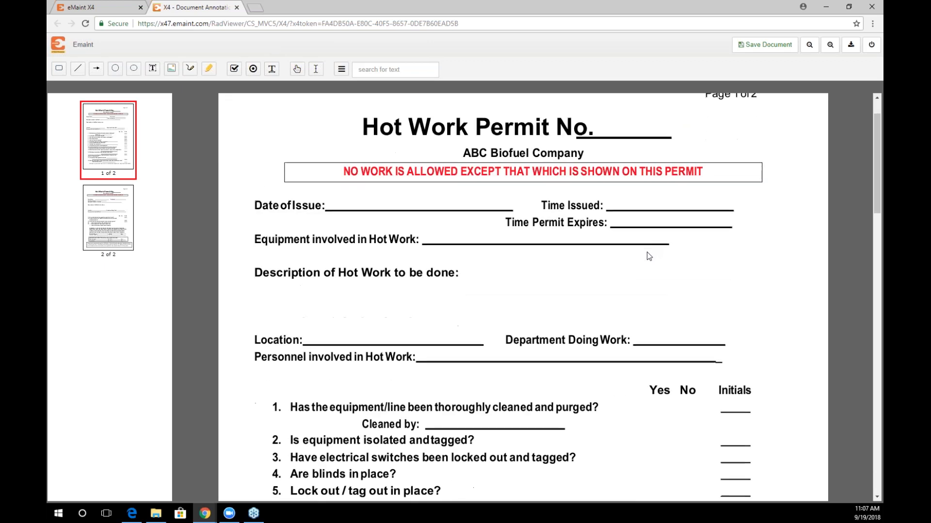
scroll(585, 243, "up", 1)
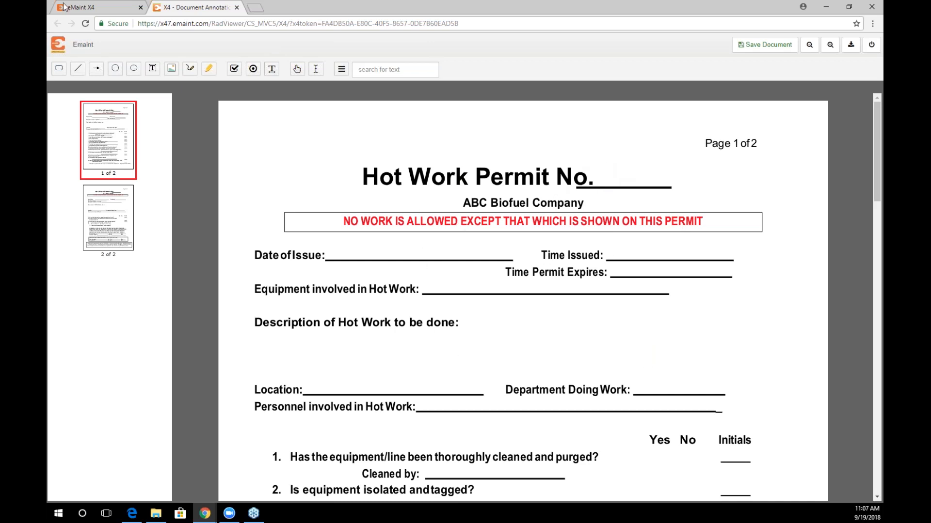
Return to the permit record and open the Work Orders table's default form in design mode to look up its field names.
left_click(101, 8)
left_click(89, 72)
left_click(133, 76)
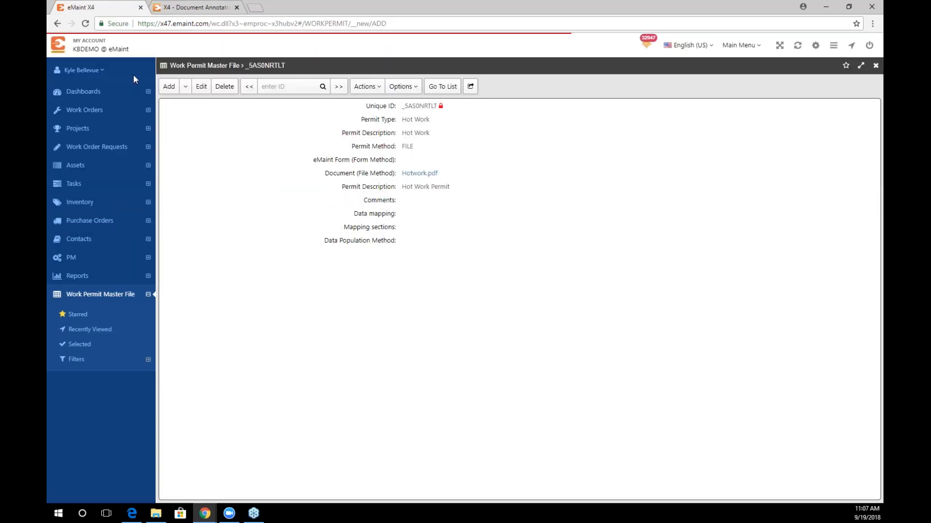
type("work")
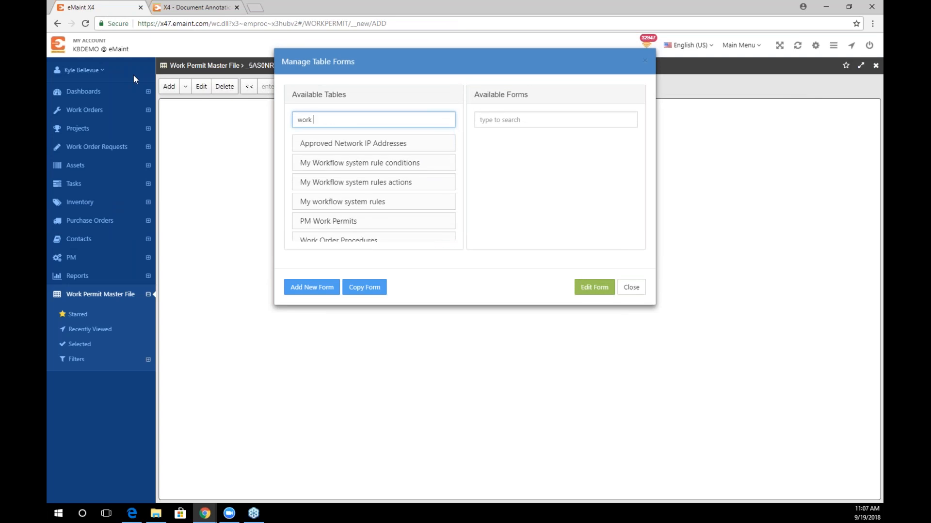
type(" pr")
key("BackSpace")
key("BackSpace")
type("orders")
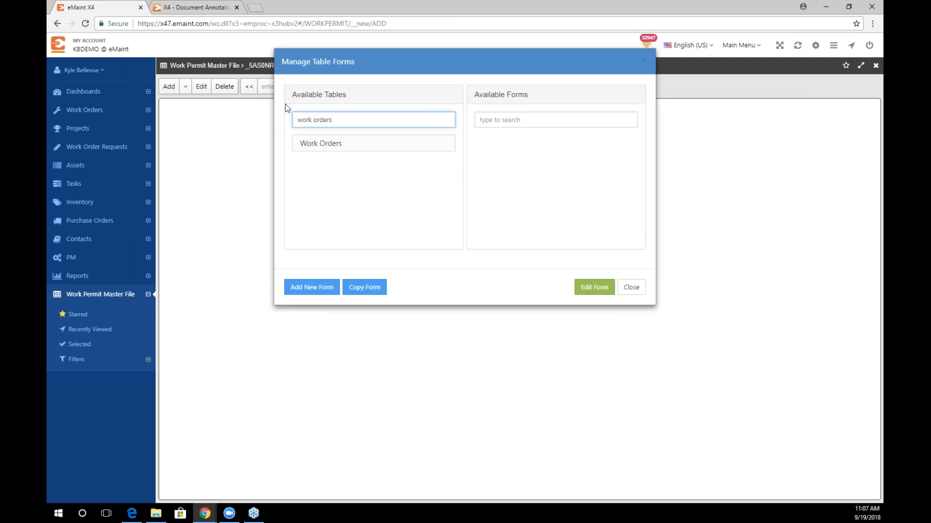
left_click(405, 151)
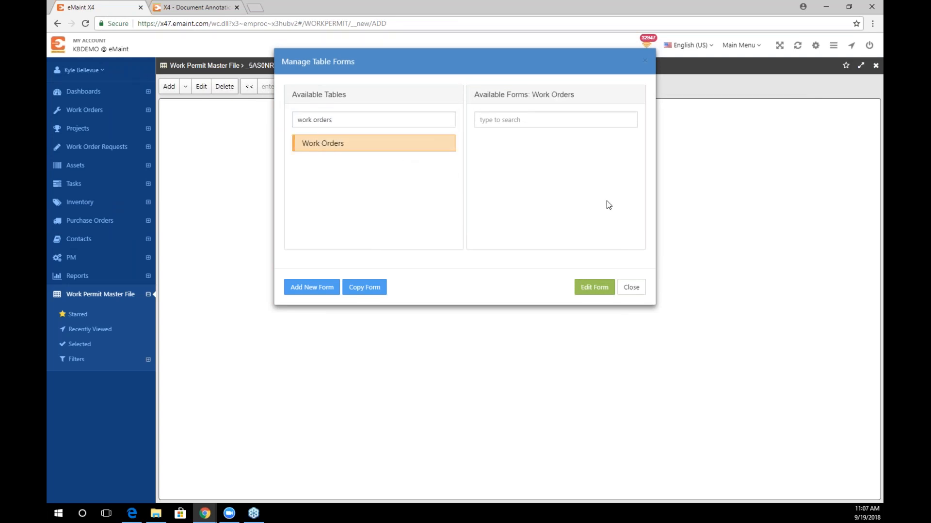
double_click(502, 162)
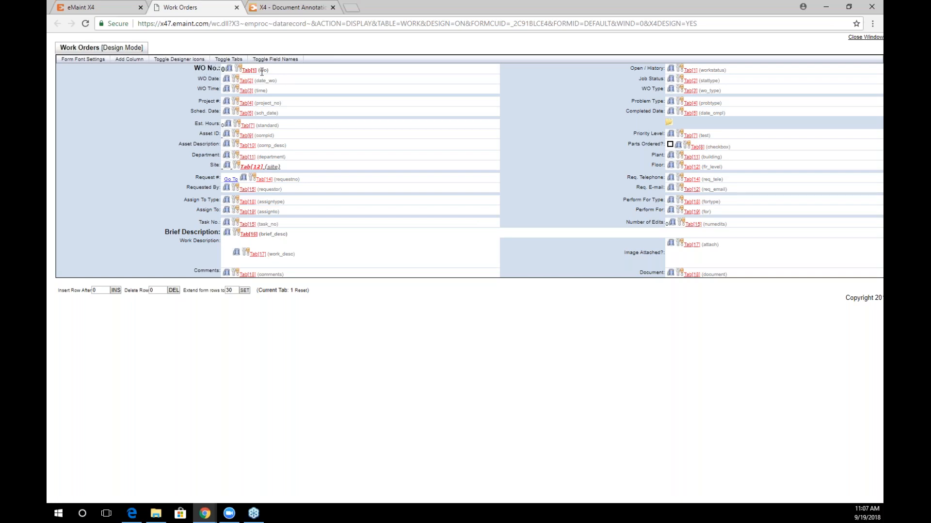
Back in the permit document, insert a text form field beside Hot Work Permit No. containing $$WORK.WO$$.
left_click(276, 9)
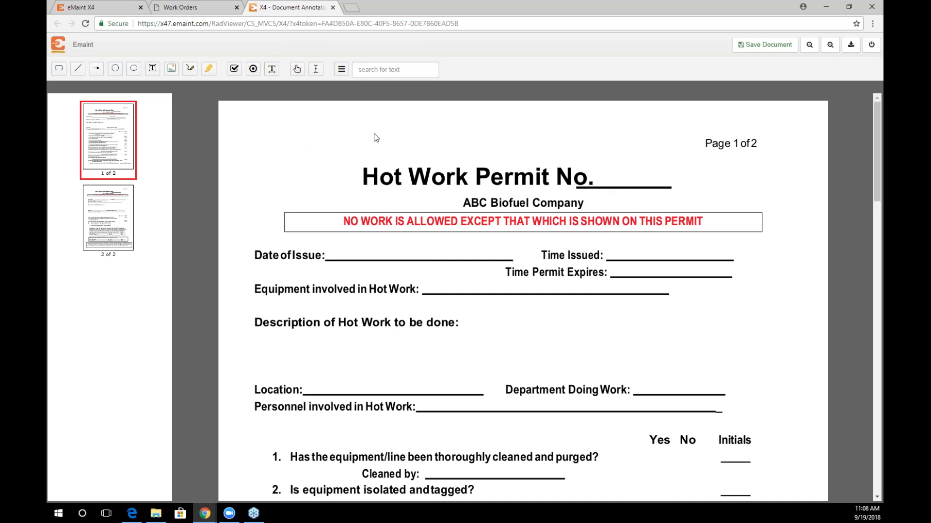
scroll(382, 164, "down", 1)
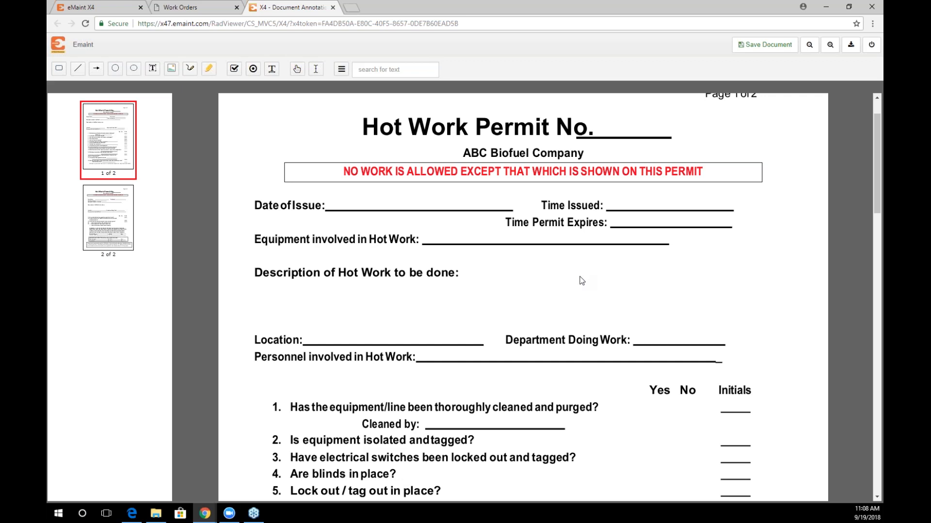
left_click(272, 71)
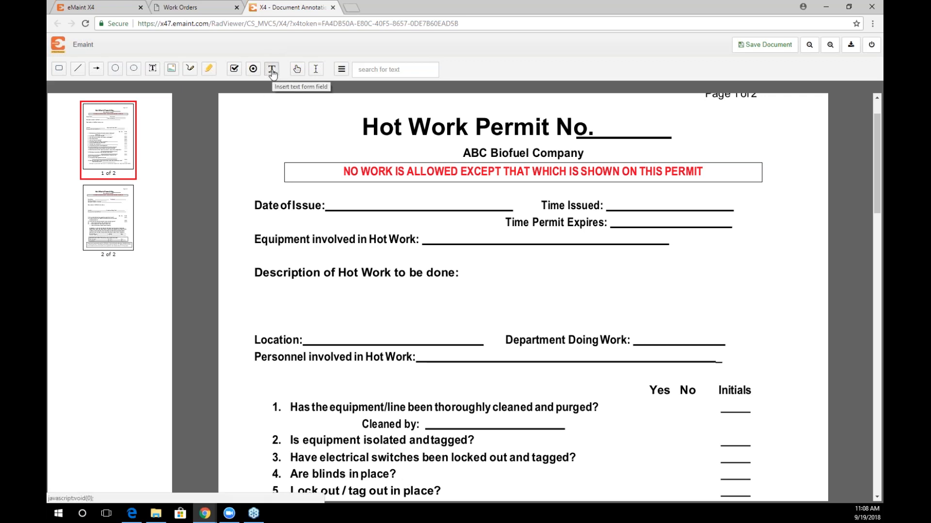
left_click_drag(596, 167, 724, 200)
type("$$WOR")
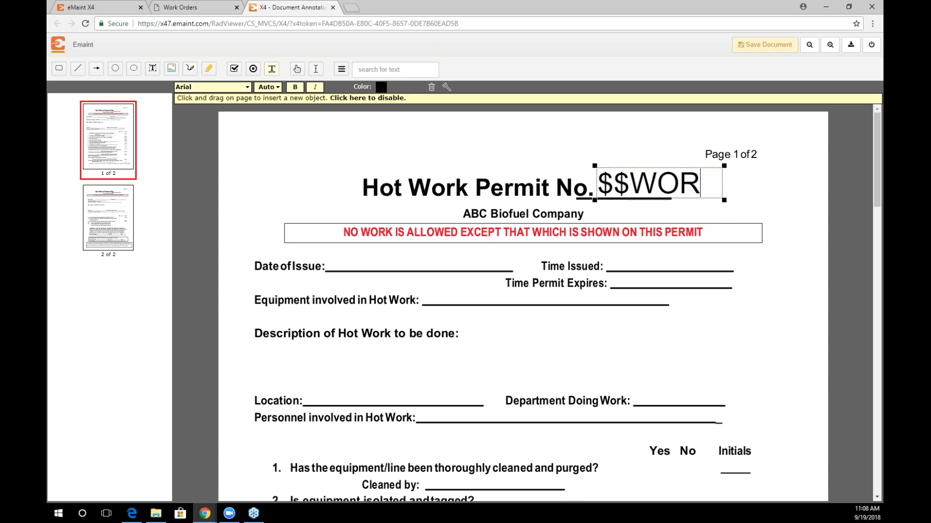
type("K.WO$$$")
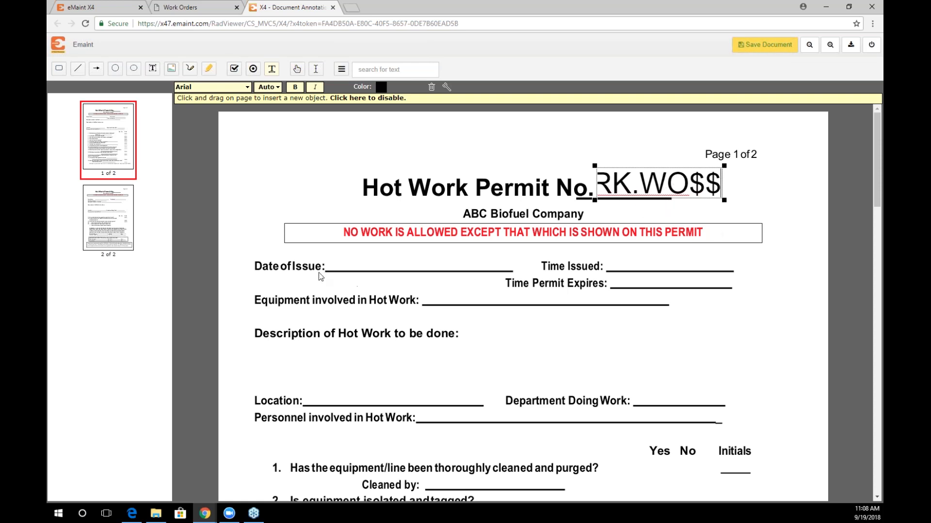
Insert a text form field on the Date of Issue line containing $$DATE()$$.
left_click(327, 246)
left_click_drag(493, 276, 516, 274)
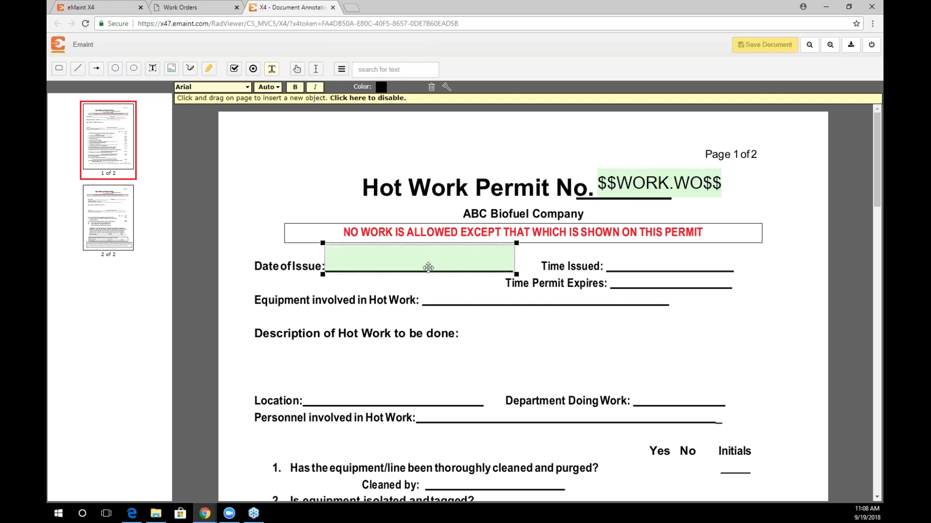
type("$$DATE()")
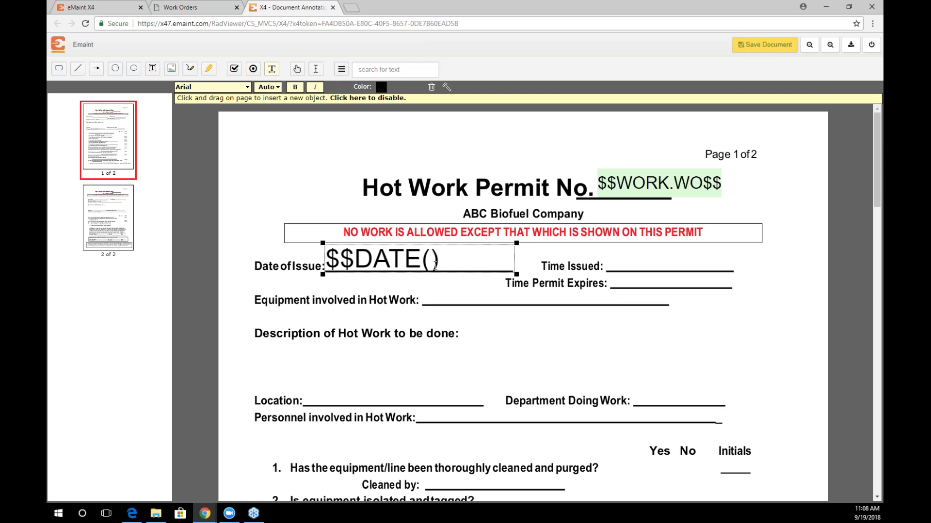
type("$$")
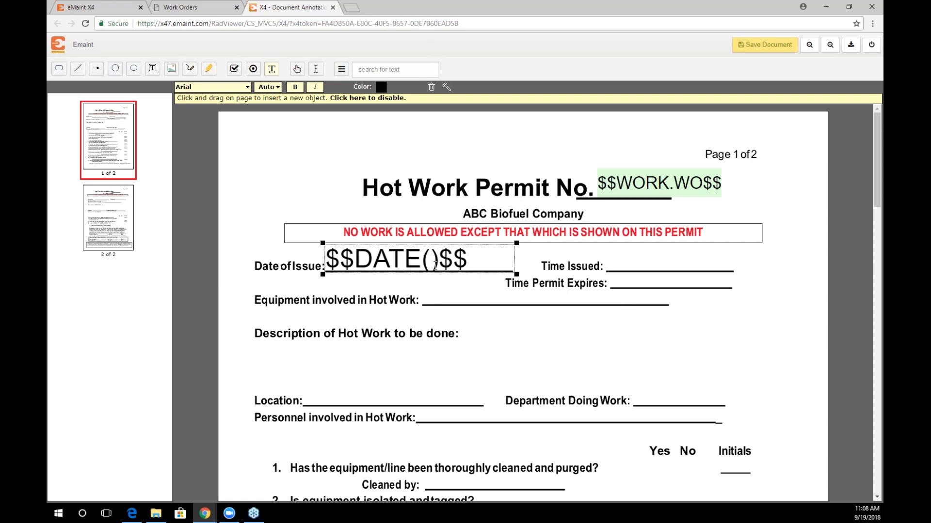
Insert a text form field on the Time Issued line containing $$DATETIME()$$.
mouse_move(605, 244)
left_mouse_down()
mouse_move(755, 272)
mouse_move(806, 269)
left_mouse_up()
left_click(755, 261)
type("$$")
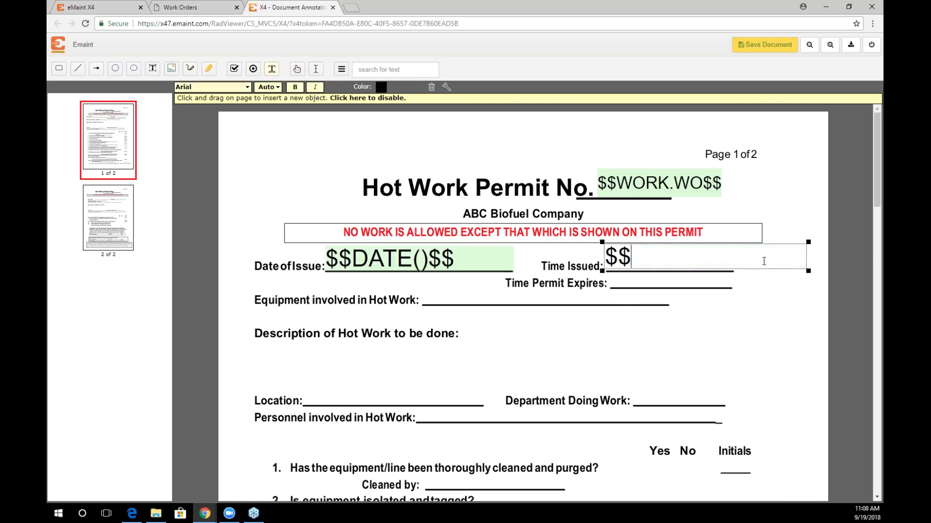
type("WORK")
key("BackSpace")
key("BackSpace")
key("BackSpace")
key("BackSpace")
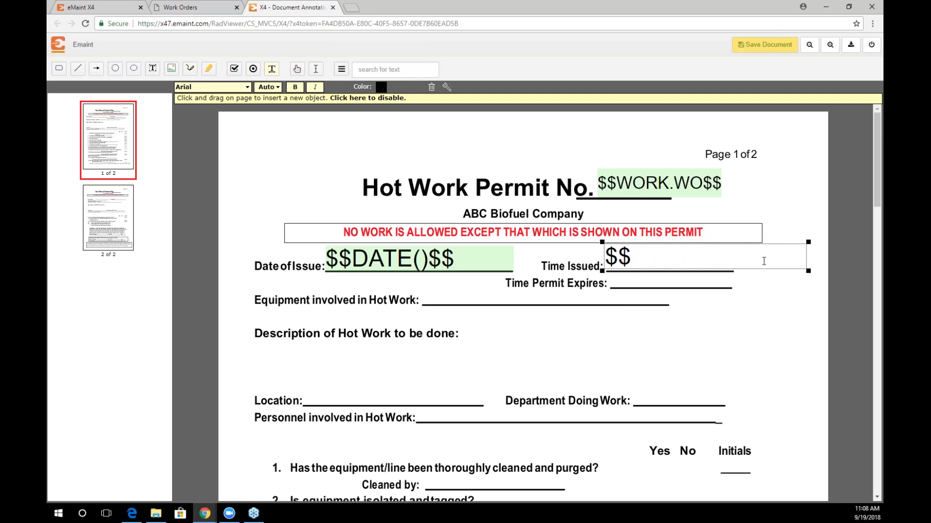
type("W")
key("BackSpace")
type("DATE")
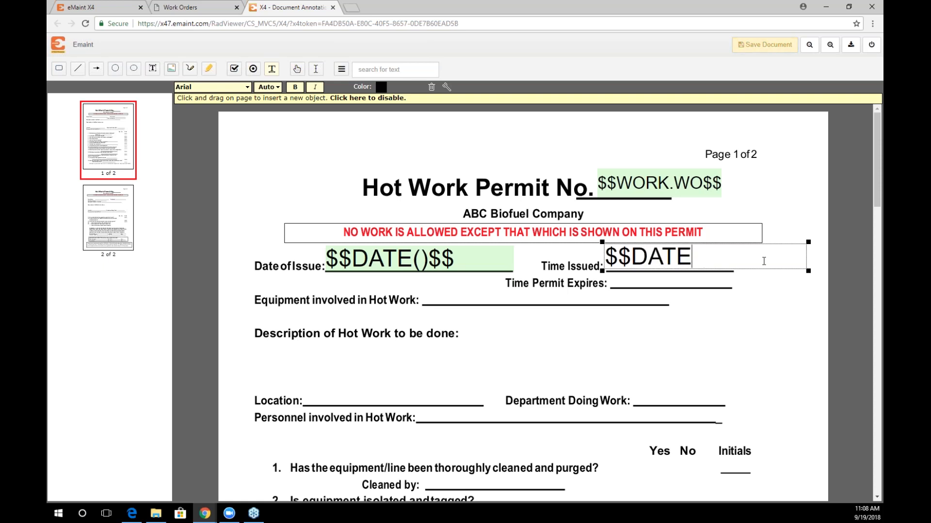
type("TIME()$$")
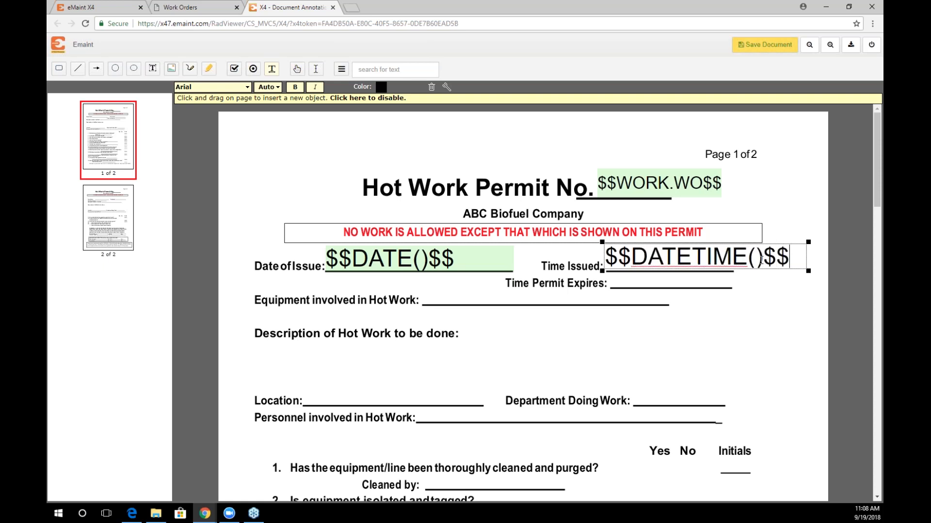
Insert a text form field over the first part of the Equipment involved in Hot Work line containing $$WORK.COMPID$$.
mouse_move(413, 283)
left_mouse_down()
mouse_move(417, 291)
mouse_move(633, 312)
mouse_move(661, 307)
left_mouse_up()
left_click(551, 292)
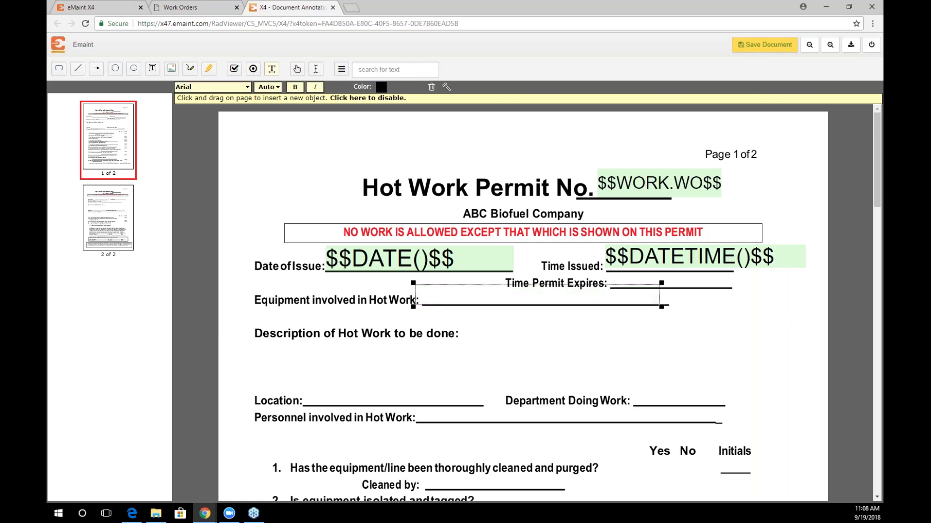
type("$$")
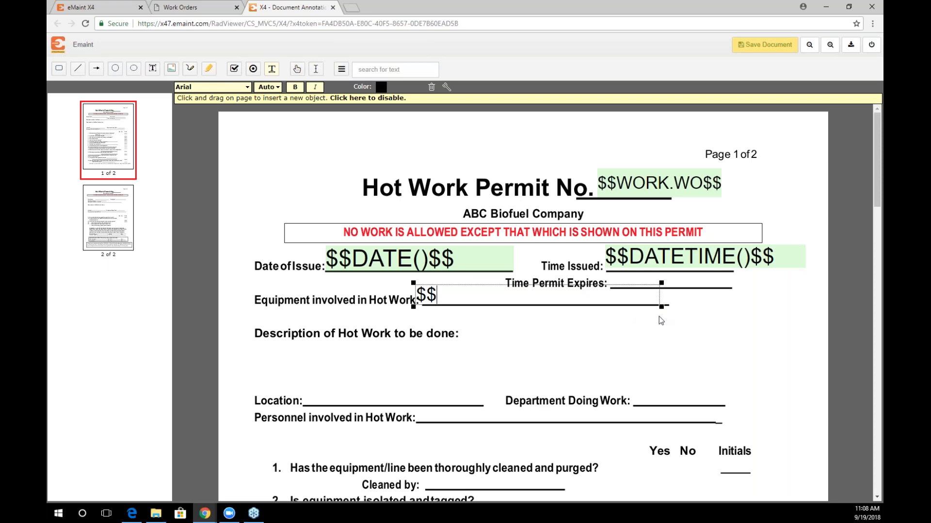
left_click(661, 305)
mouse_move(662, 306)
left_mouse_down()
mouse_move(493, 306)
mouse_move(507, 306)
left_mouse_up()
left_click(499, 295)
type("WORK.COMPID")
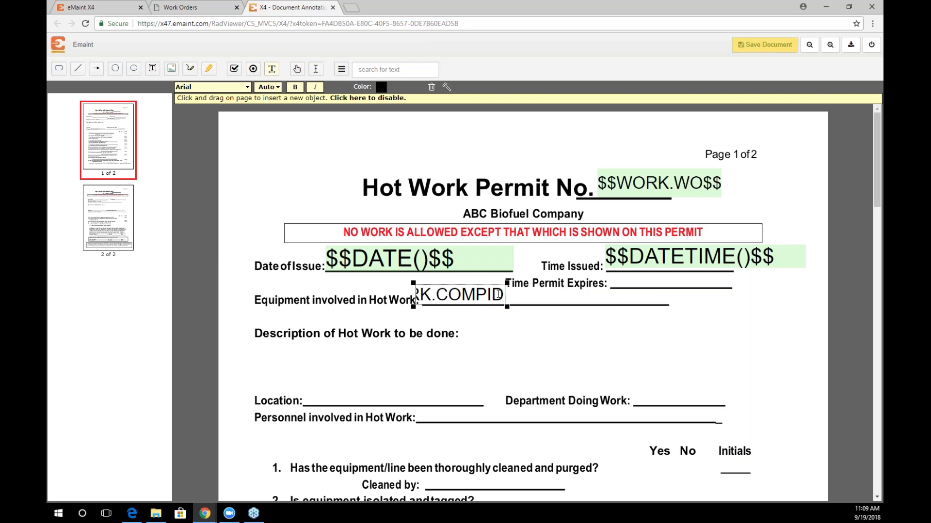
type("$$")
Add a second text form field on the rest of the equipment line containing $$WORK.COMP_DESC$$.
left_click_drag(511, 283, 684, 309)
type("$$WORK.")
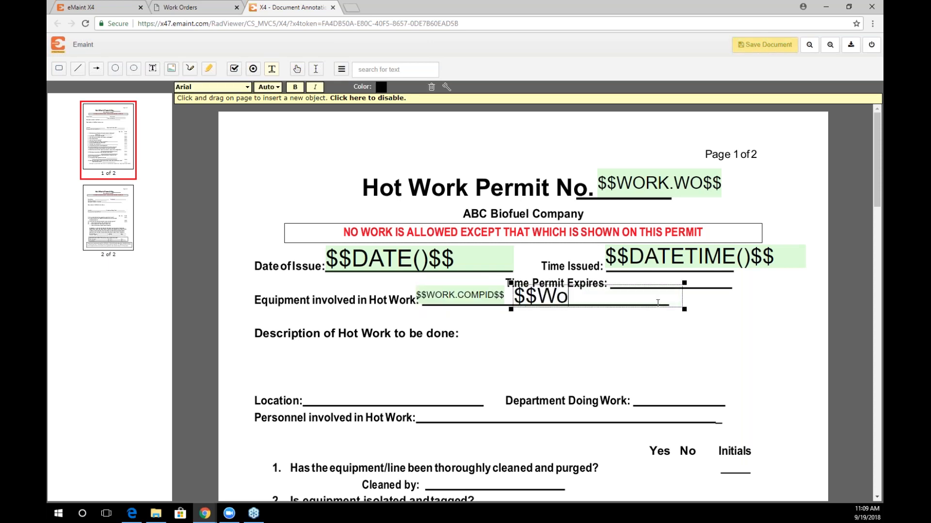
type("COMPP")
key("BackSpace")
type("_DESC$$")
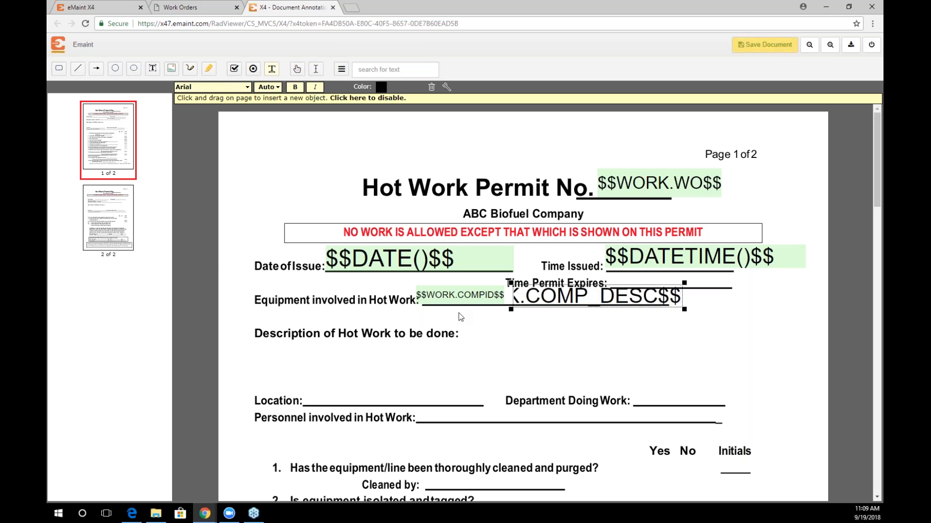
Insert a large text form field beside Description of Hot Work to be done containing $$WORK.BRIEF_DESC$$.
mouse_move(459, 314)
left_mouse_down()
mouse_move(714, 387)
mouse_move(807, 394)
left_mouse_up()
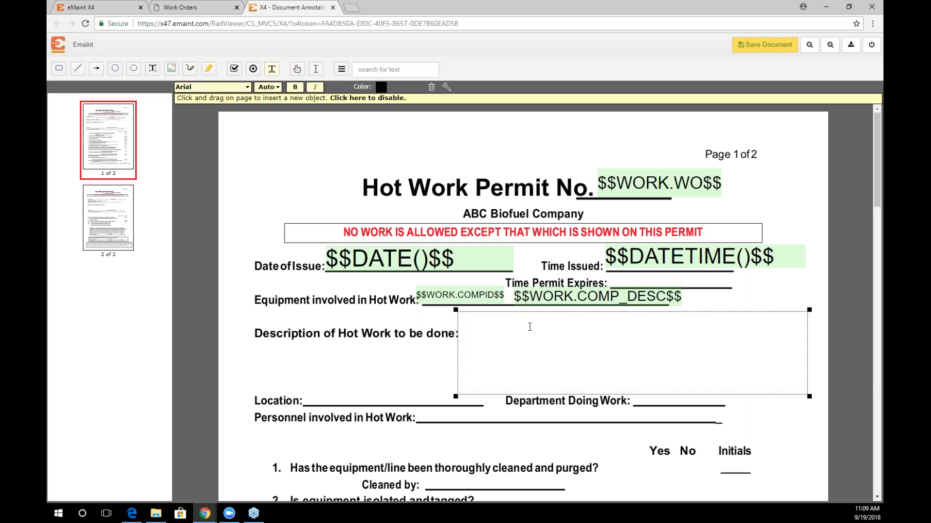
type("$$WORK.")
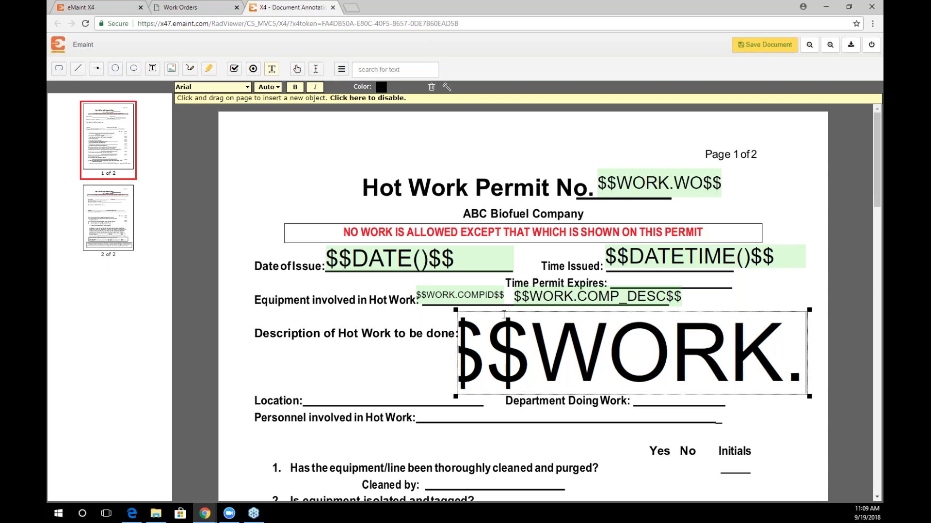
type("BRIE")
type("F_DESC")
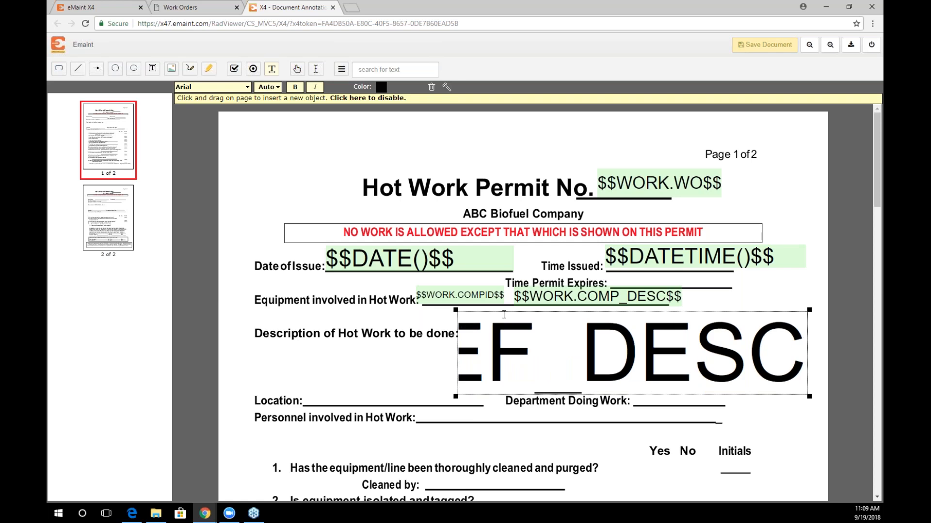
type("$$")
Insert a text form field on the Location line containing $$WORK.SITE$$.
mouse_move(324, 387)
left_mouse_down()
mouse_move(480, 412)
mouse_move(426, 394)
left_mouse_up()
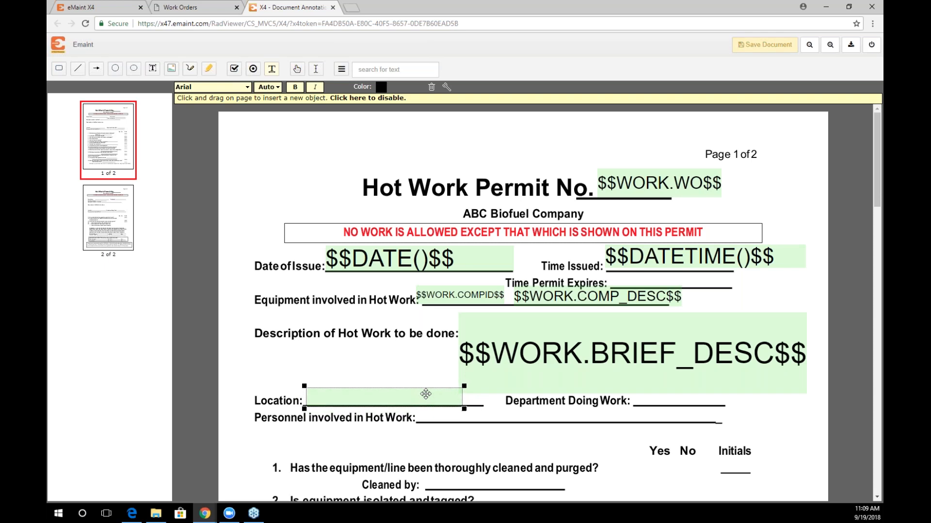
double_click(426, 395)
type("$$")
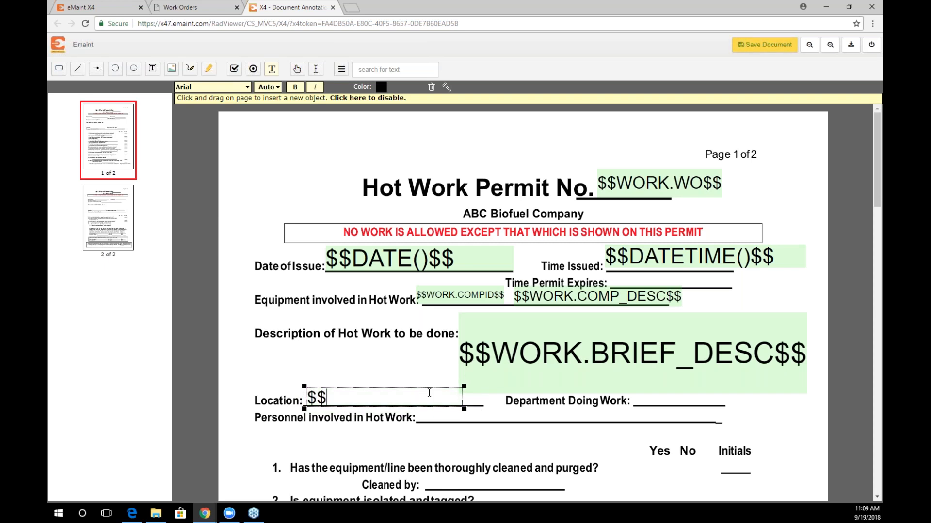
type("WORK.SITE$$")
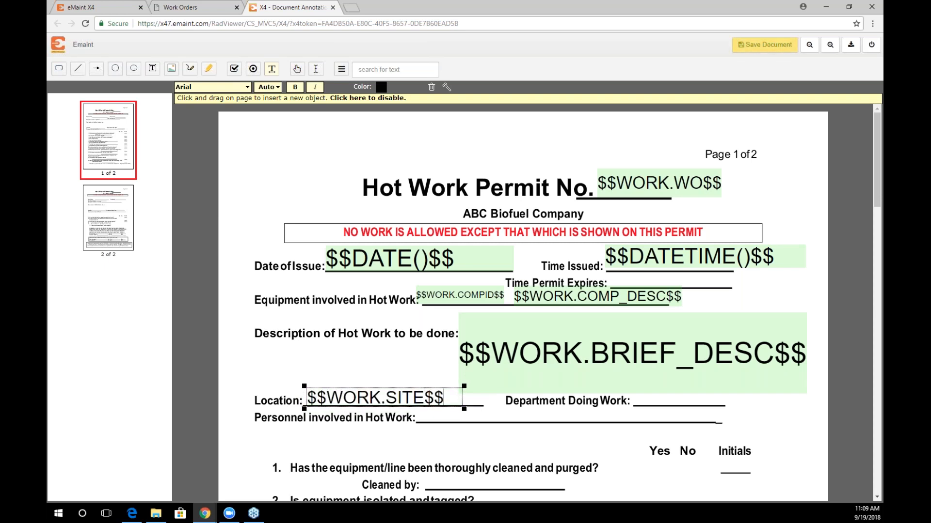
Insert a text form field on the Department Doing Work line containing $$WORK.DEPARTMENT$$.
left_click_drag(633, 395, 725, 410)
type("W")
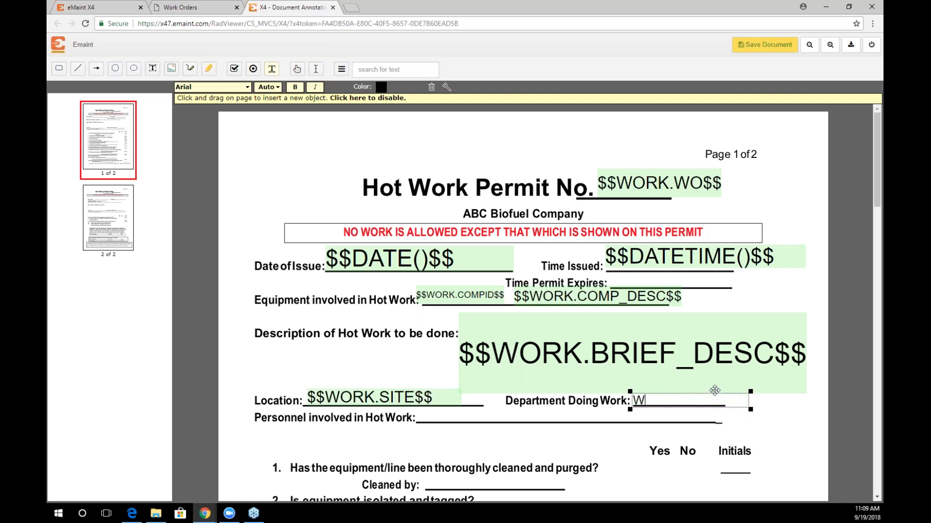
type("ORK.")
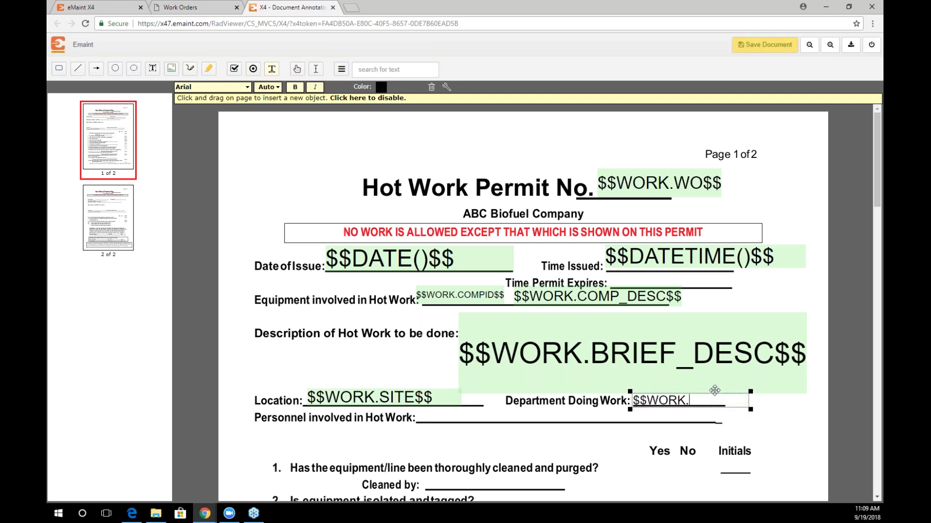
type("DEPARTMENT$$")
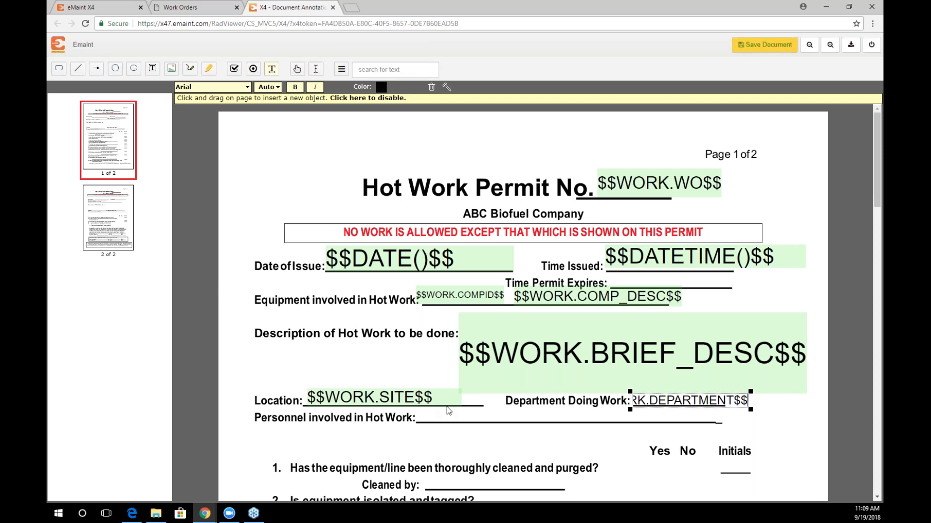
Insert a text form field on the Personnel involved in Hot Work line containing $$WORK.ASSIGNTO$$.
left_click_drag(423, 404, 687, 428)
type("$$")
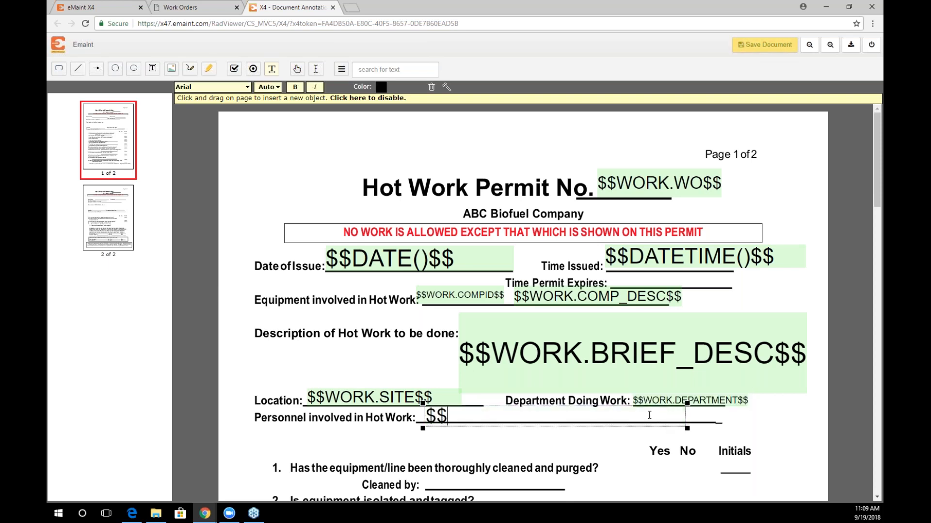
type("WoRK.")
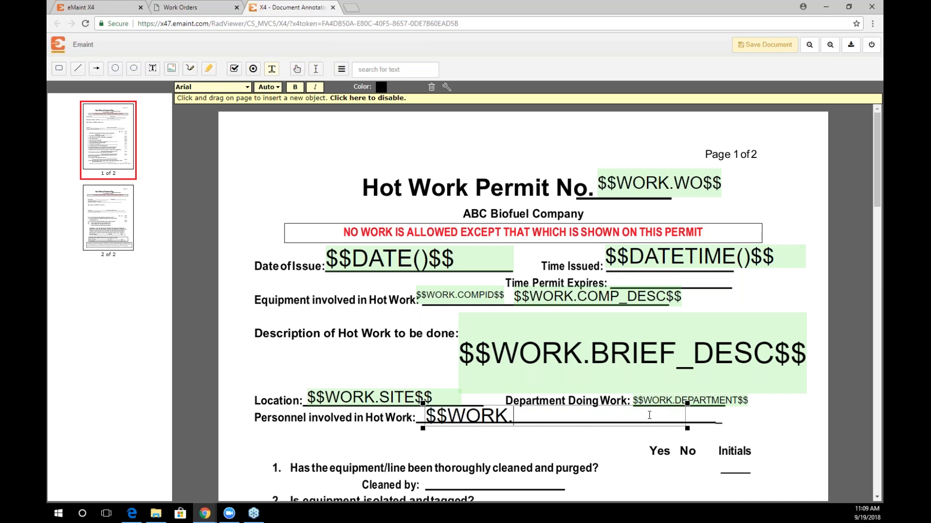
type("ASSIGNTO$$")
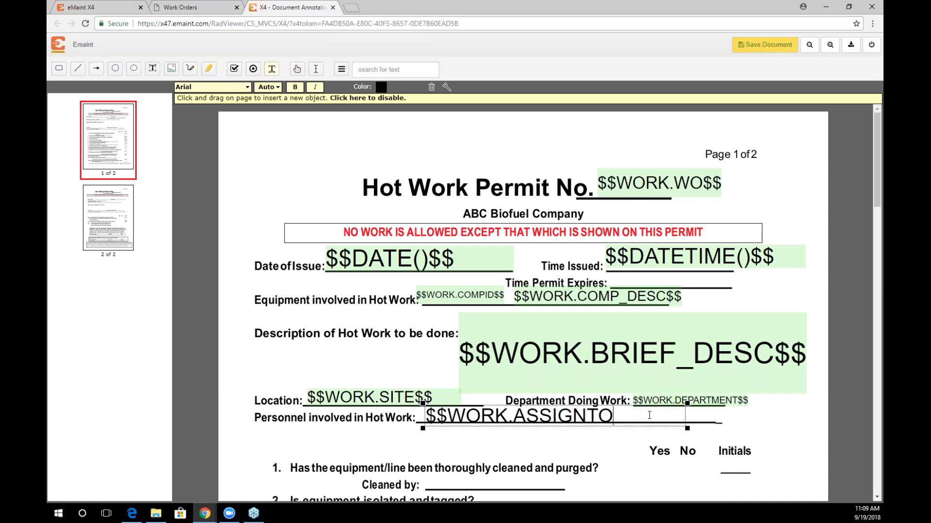
scroll(637, 455, "down", 2)
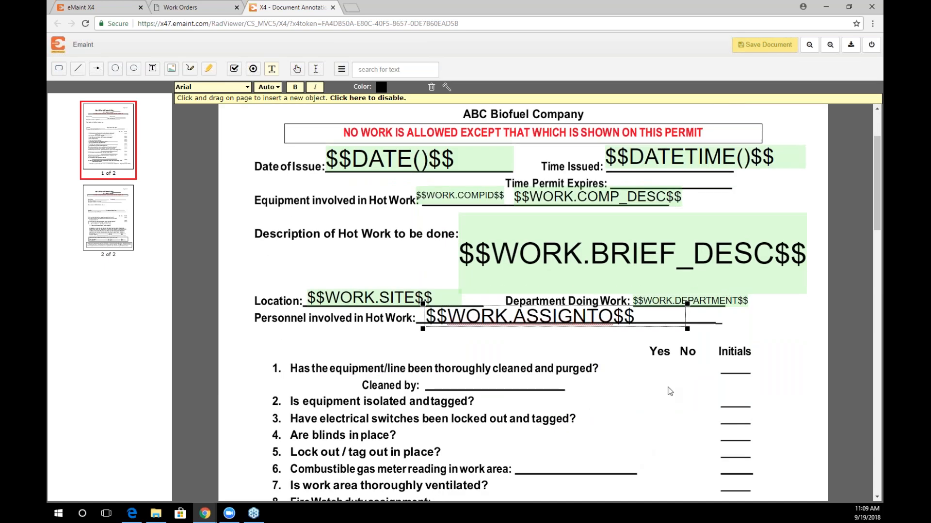
scroll(578, 291, "up", 2)
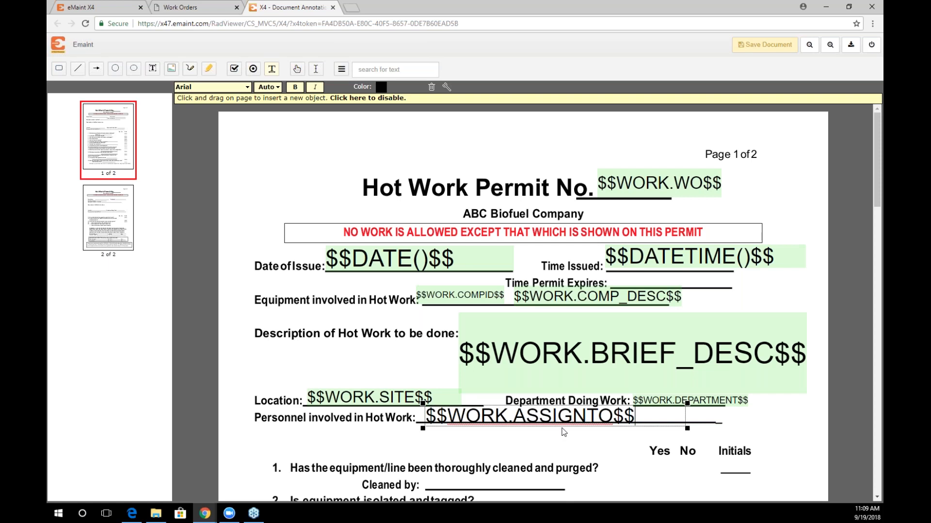
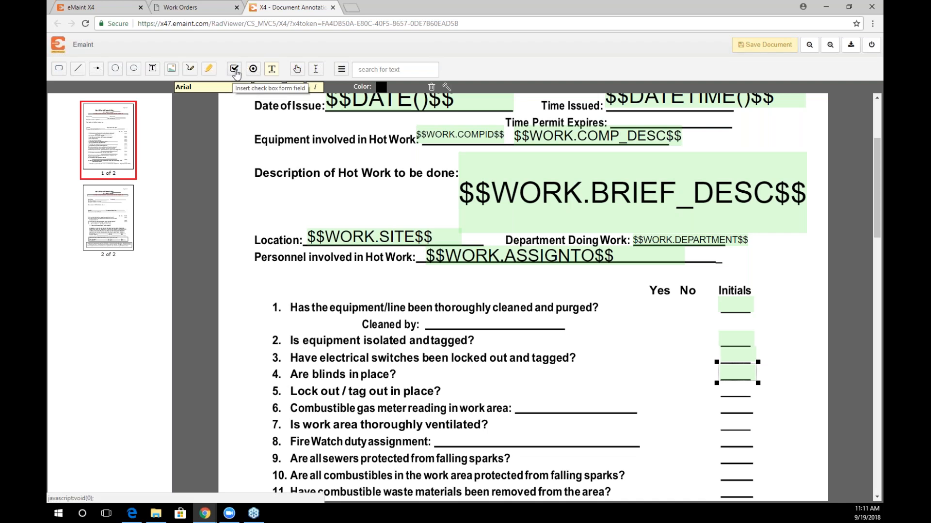
Insert a check box form field under Yes for question 1 and place a duplicate of it under No.
left_click(235, 69)
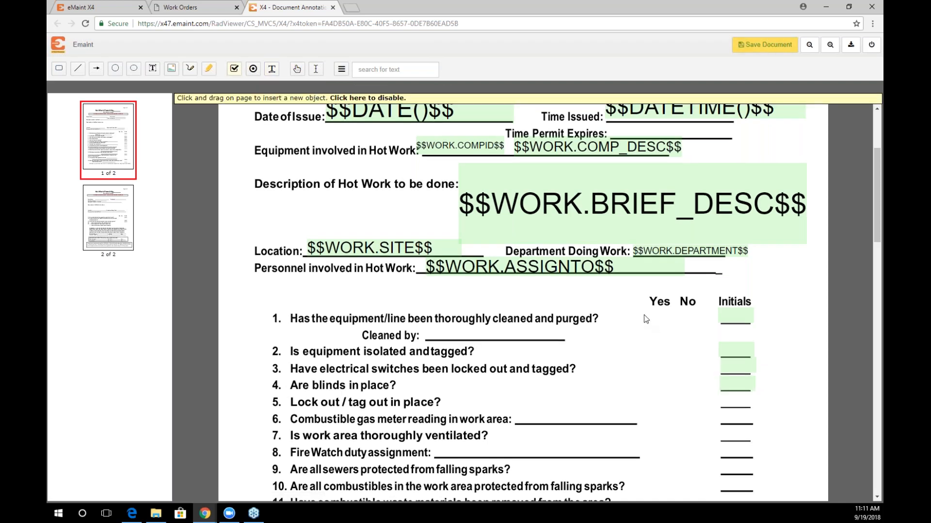
left_click_drag(652, 309, 673, 332)
left_click(662, 318)
right_click(660, 318)
left_click(677, 334)
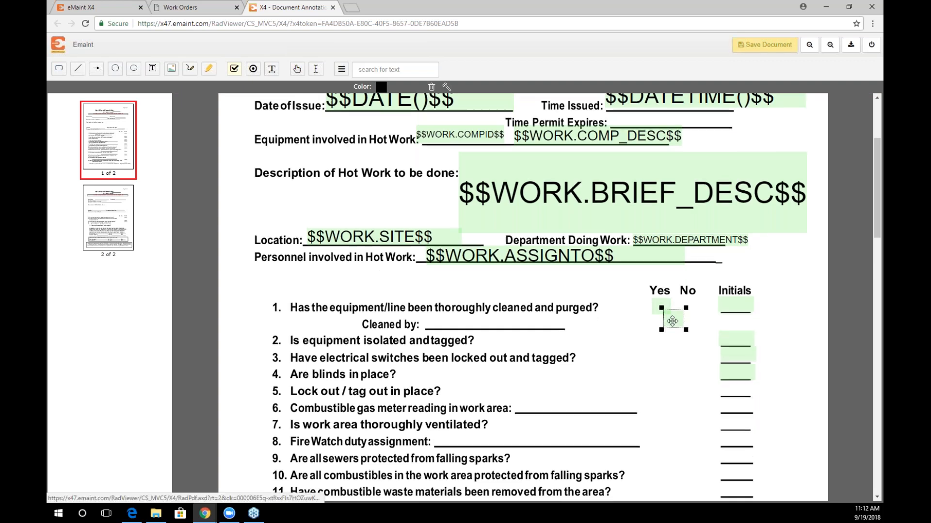
left_click_drag(672, 322, 690, 312)
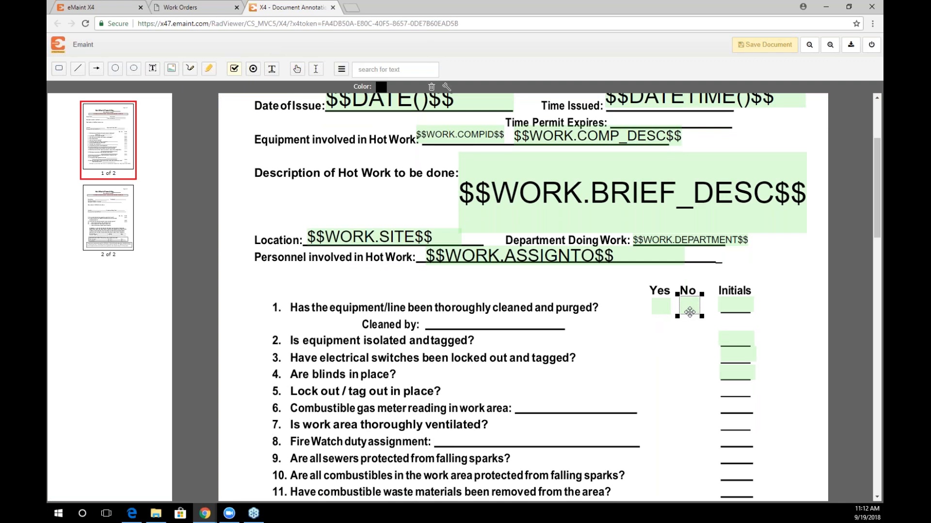
Duplicate the check box form field twice and place the copies under Yes and No for question 2.
right_click(689, 312)
left_click(706, 386)
left_click_drag(709, 320, 669, 336)
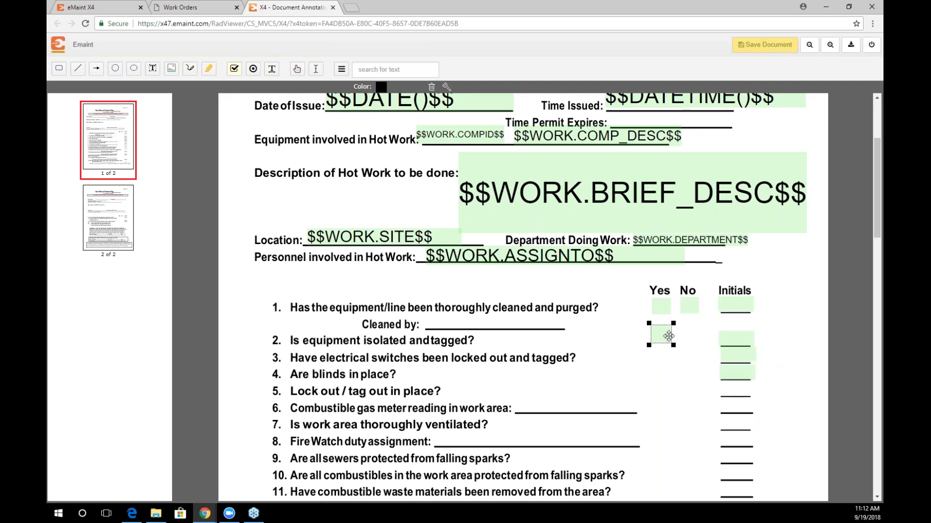
right_click(669, 336)
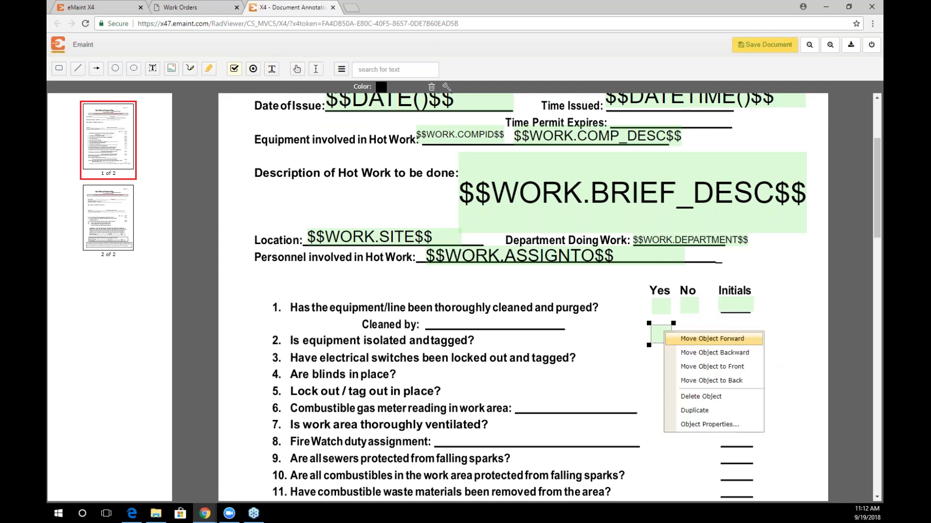
left_click(689, 412)
left_click_drag(672, 347, 693, 340)
Duplicate the check box form field for question 3, placing one copy under Yes and one under No.
right_click(688, 335)
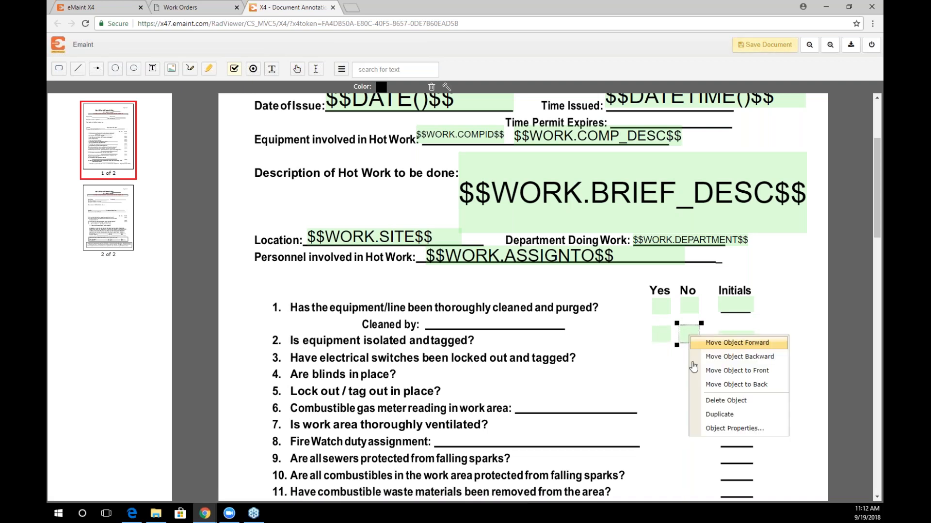
left_click(711, 413)
left_click_drag(698, 346, 663, 350)
right_click(662, 352)
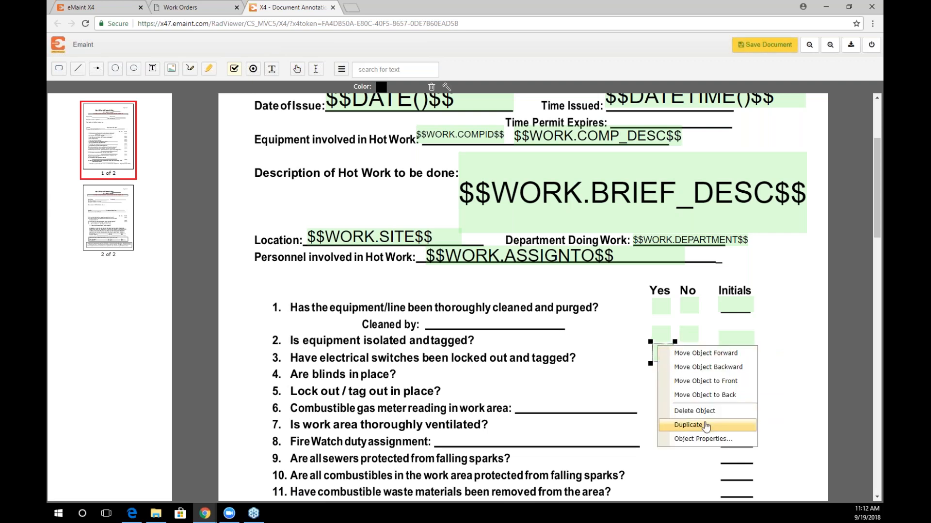
left_click(681, 427)
left_click_drag(675, 365, 688, 354)
Add duplicated check box form fields under Yes and No for question 4, Are blinds in place.
right_click(689, 350)
left_click(717, 430)
mouse_move(701, 367)
left_mouse_down()
mouse_move(661, 371)
mouse_move(689, 369)
left_mouse_up()
right_click(663, 371)
left_click(716, 445)
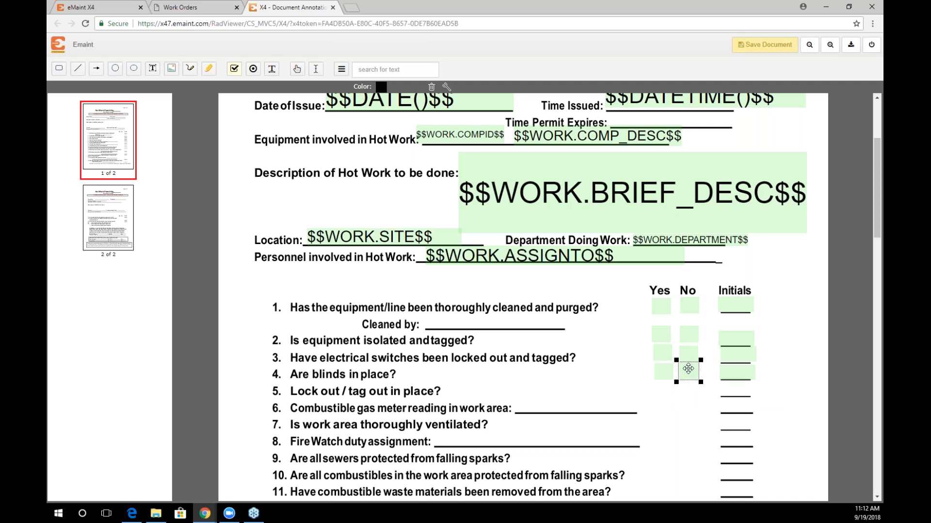
left_click(773, 313)
scroll(642, 353, "up", 1)
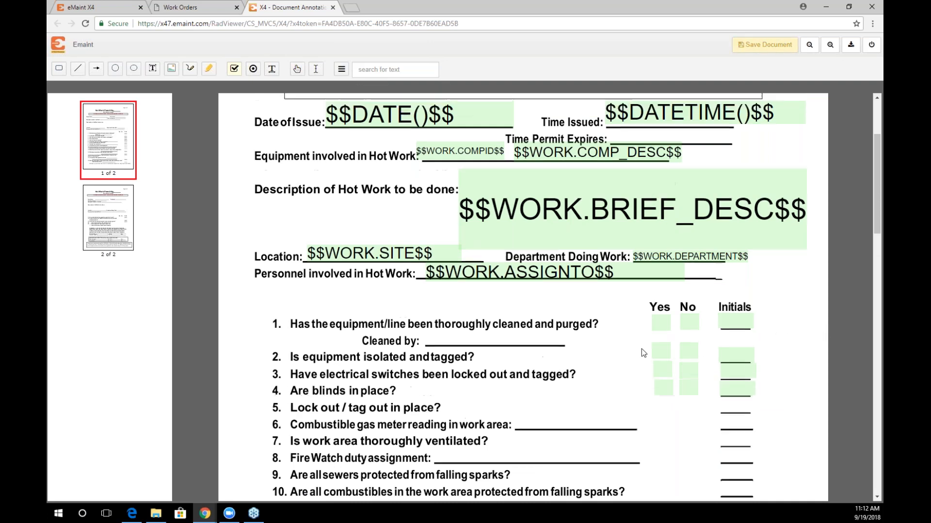
scroll(641, 348, "up", 2)
scroll(641, 348, "down", 3)
scroll(641, 348, "up", 3)
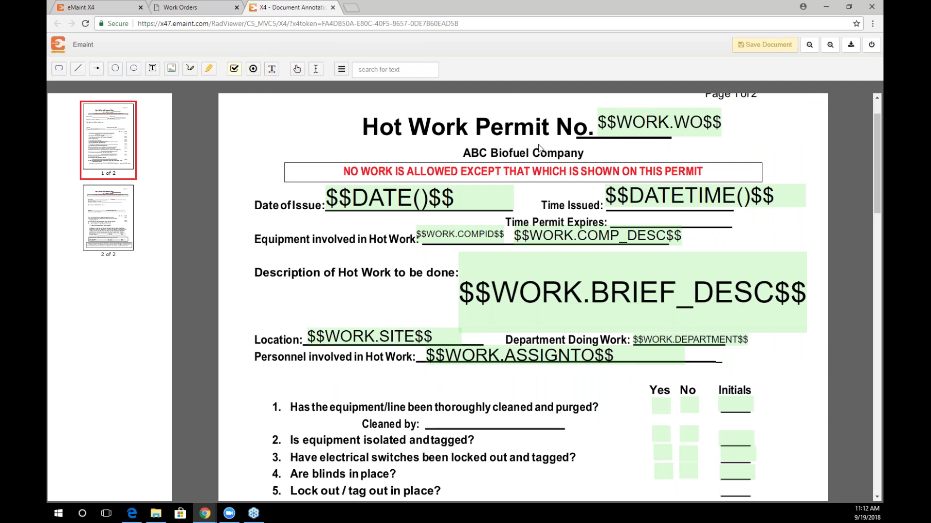
scroll(483, 226, "up", 2)
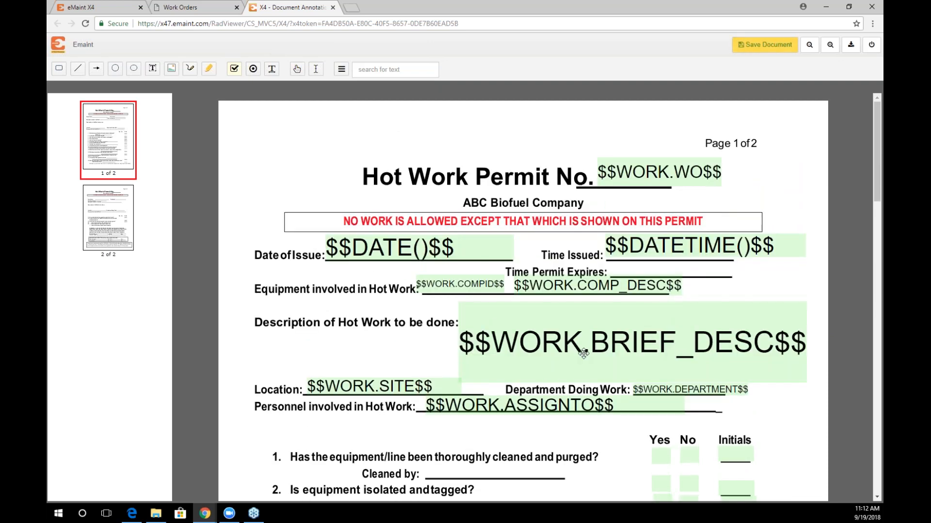
Save the Hot Work permit document, close the document annotator and return to the permit's Work Permit Master File record.
scroll(572, 324, "down", 2)
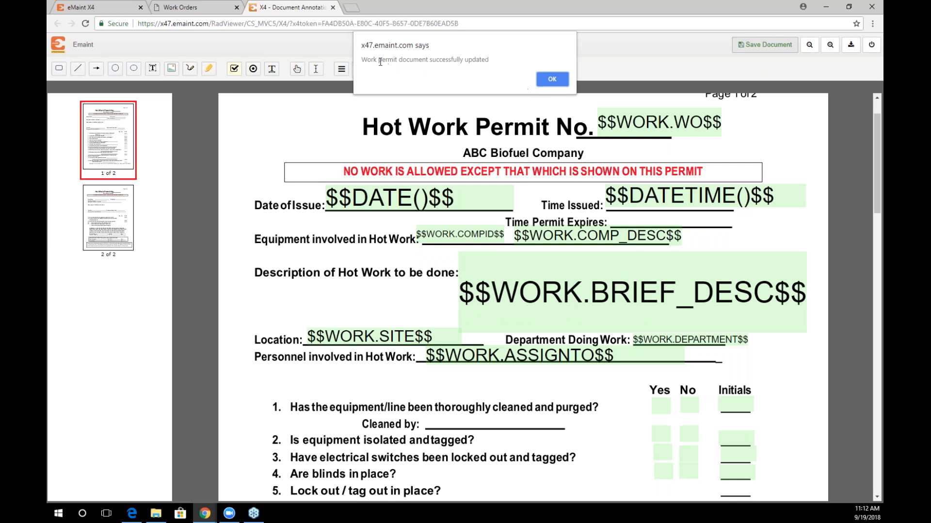
left_click(552, 79)
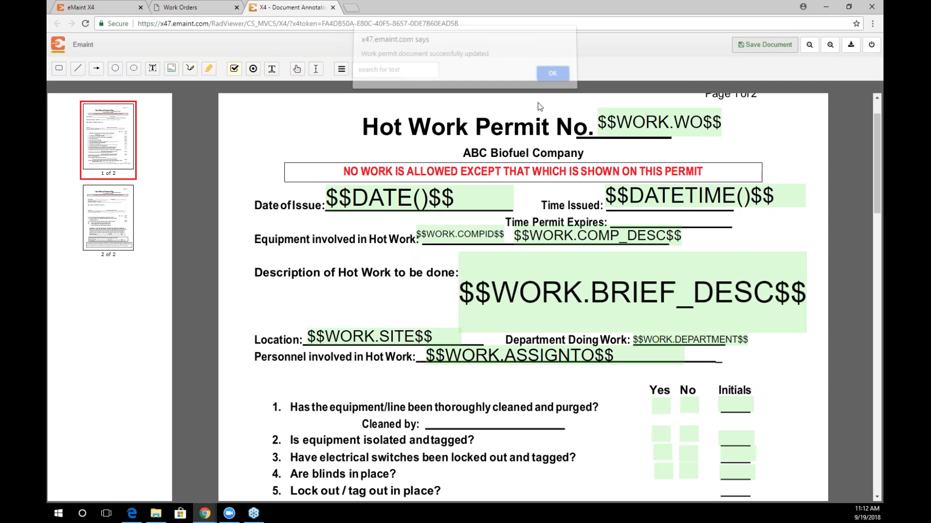
left_click(873, 45)
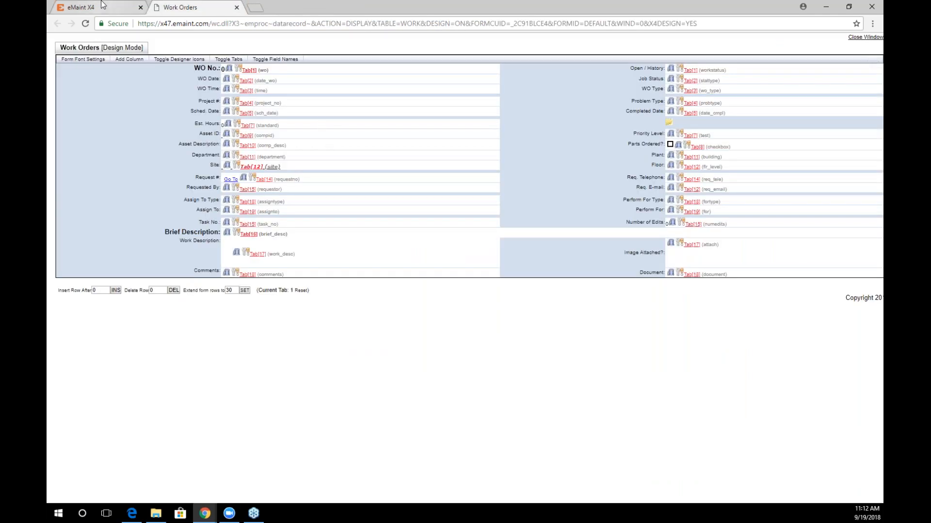
left_click(103, 5)
left_click(638, 290)
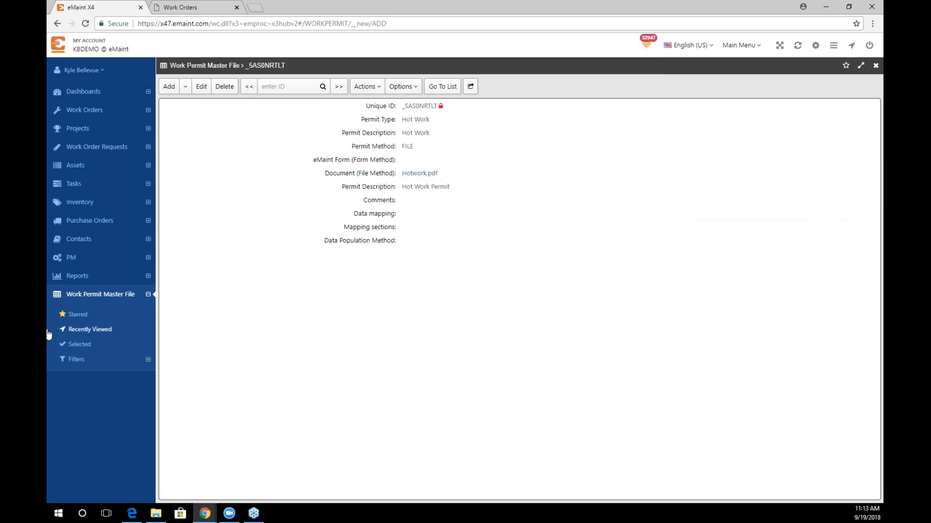
Clear the PM list filter, filter Brief Description by "evaporato" and open the Evaporator Core De-Icing PM record.
left_click(58, 263)
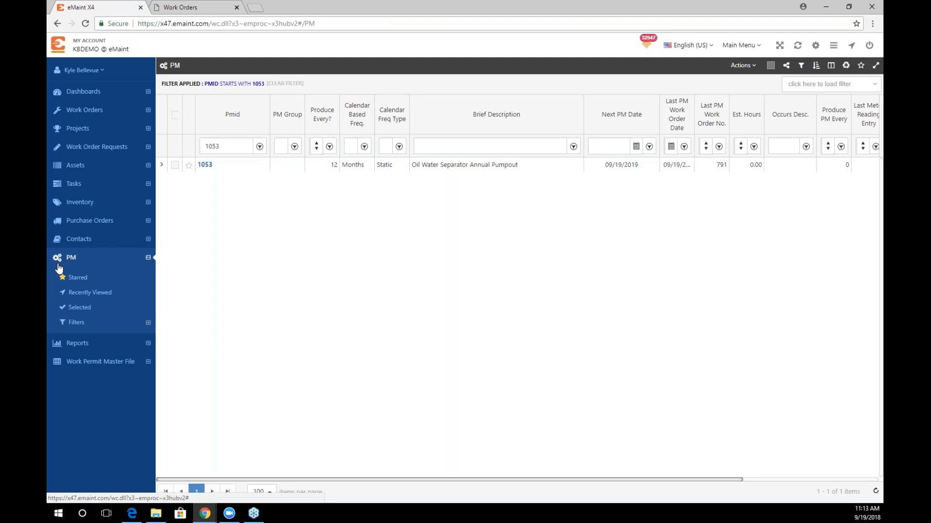
left_click(285, 84)
left_click(472, 147)
type("e")
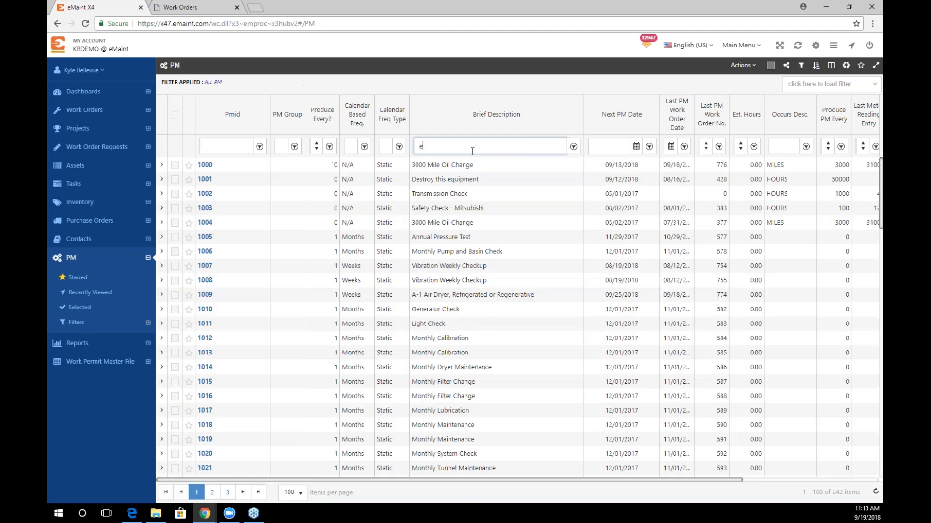
type("vaporato")
key("Return")
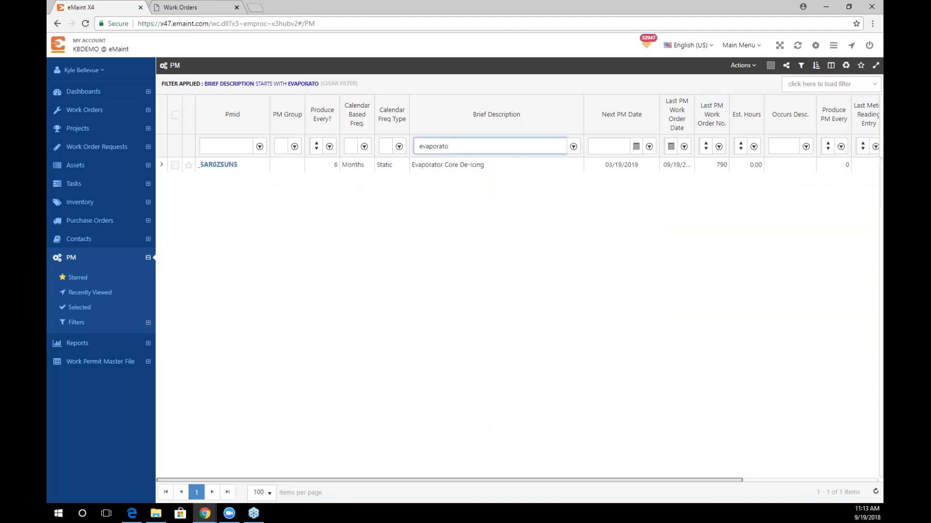
left_click(219, 165)
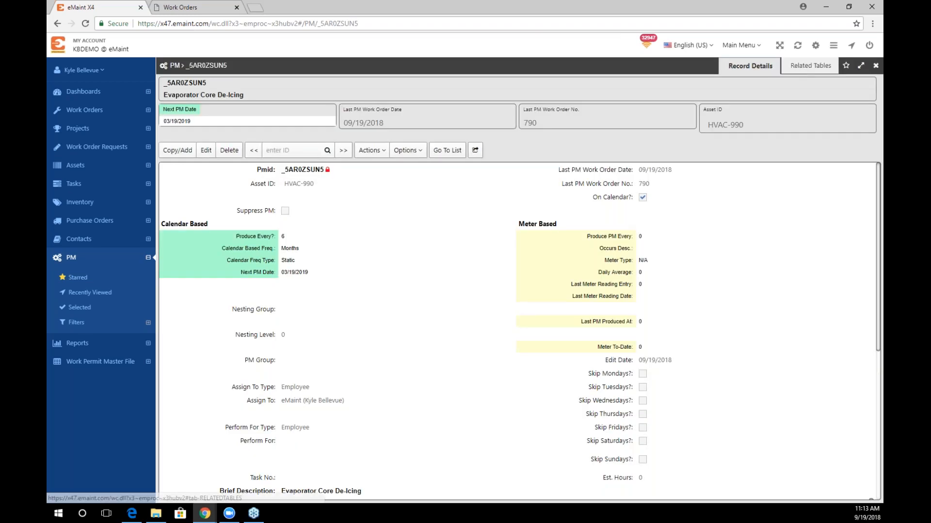
Check the PM's related tables and apply the related table display with PM Work Permits at the top of the list.
left_click(809, 66)
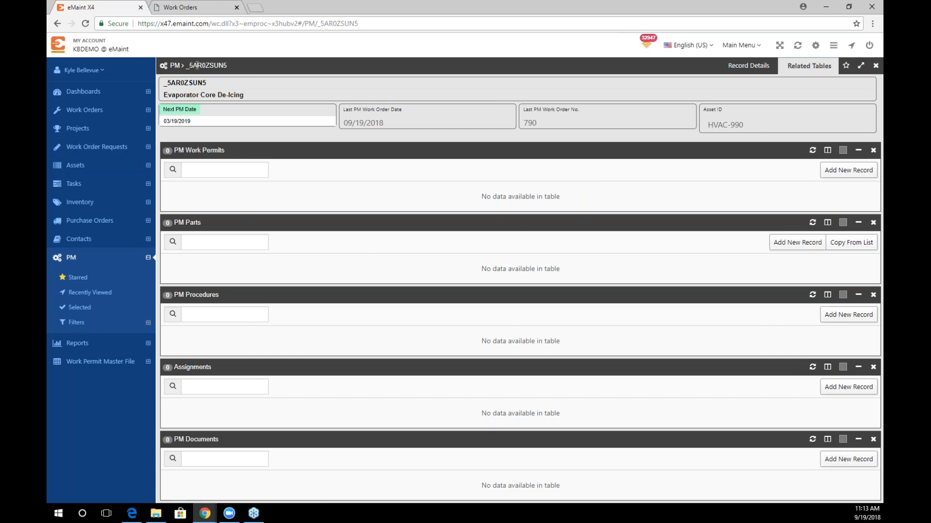
left_click(725, 68)
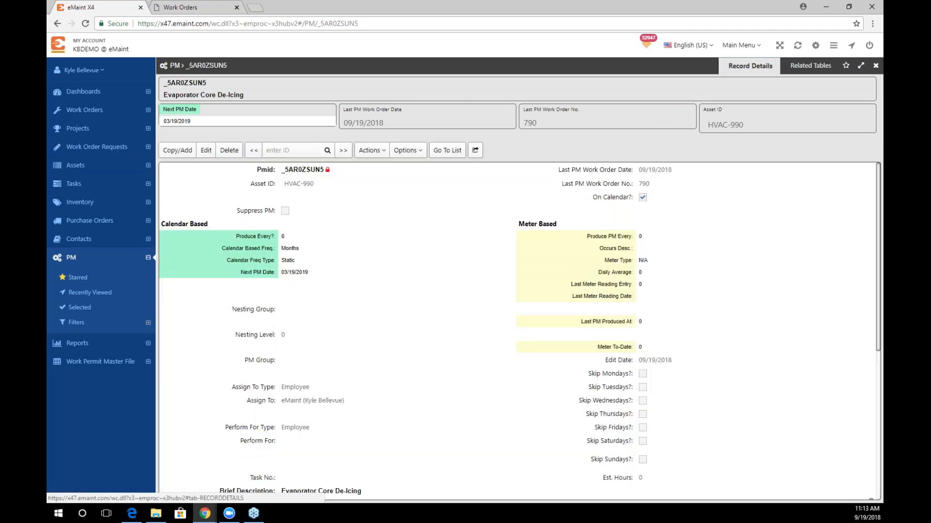
left_click(373, 153)
left_click(412, 152)
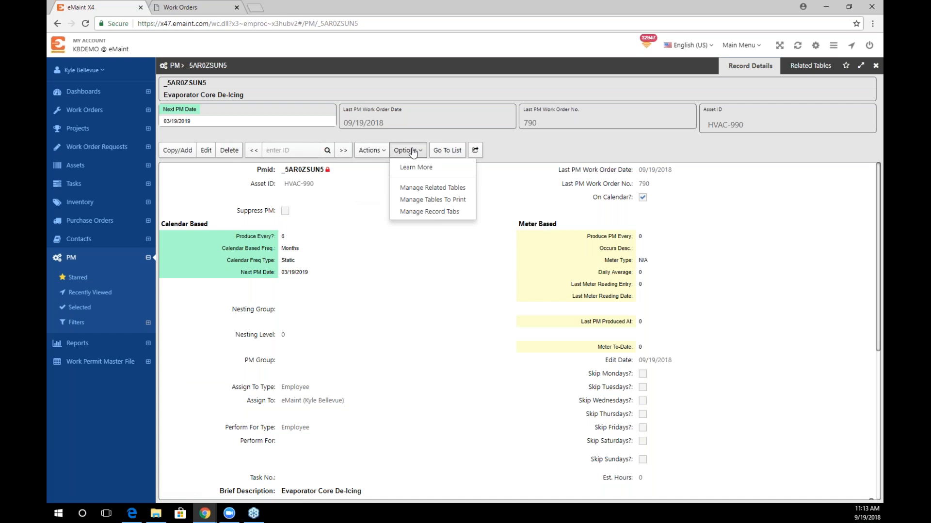
left_click(418, 188)
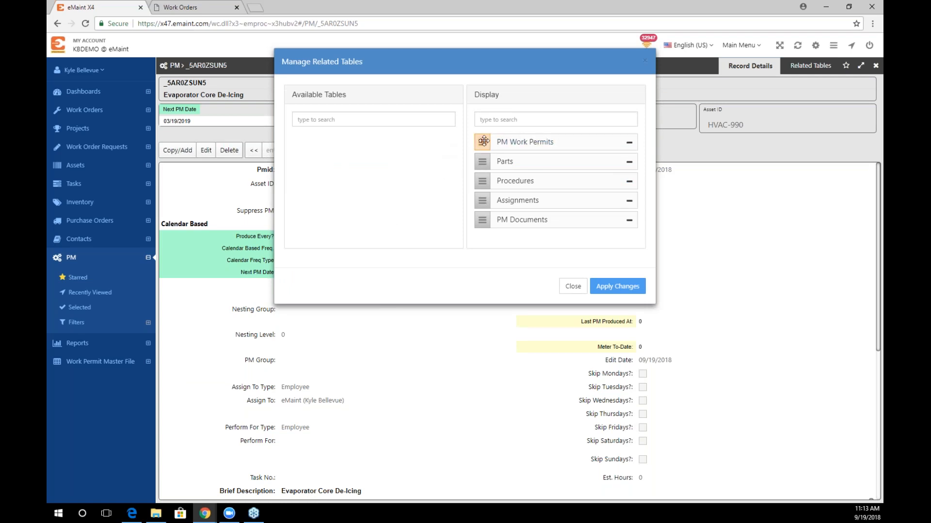
left_click(612, 287)
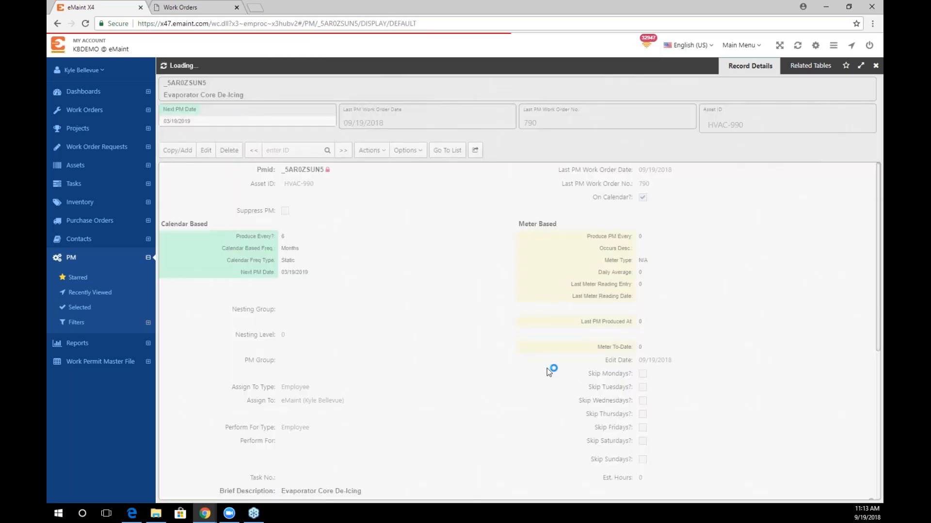
Add a new PM Work Permits record to the Evaporator Core De-Icing PM and look up Hot Work as its permit type.
left_click(810, 66)
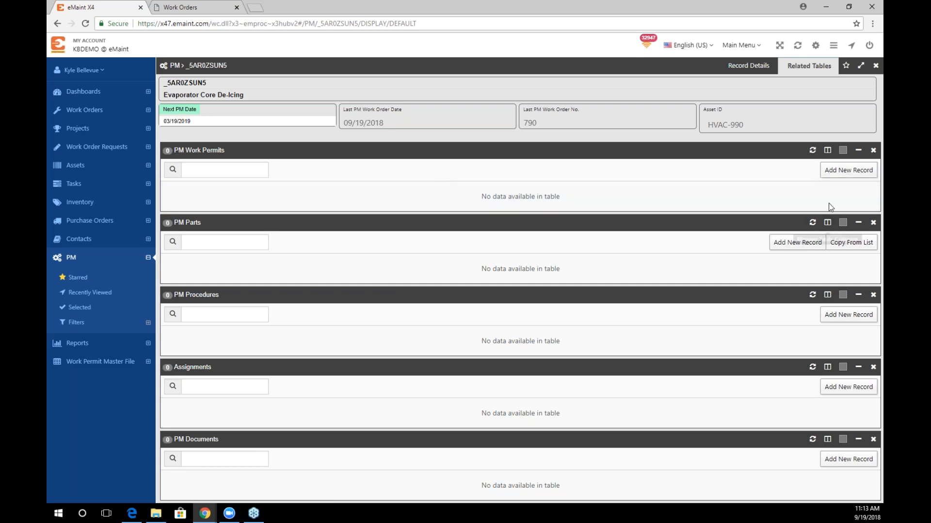
left_click(856, 173)
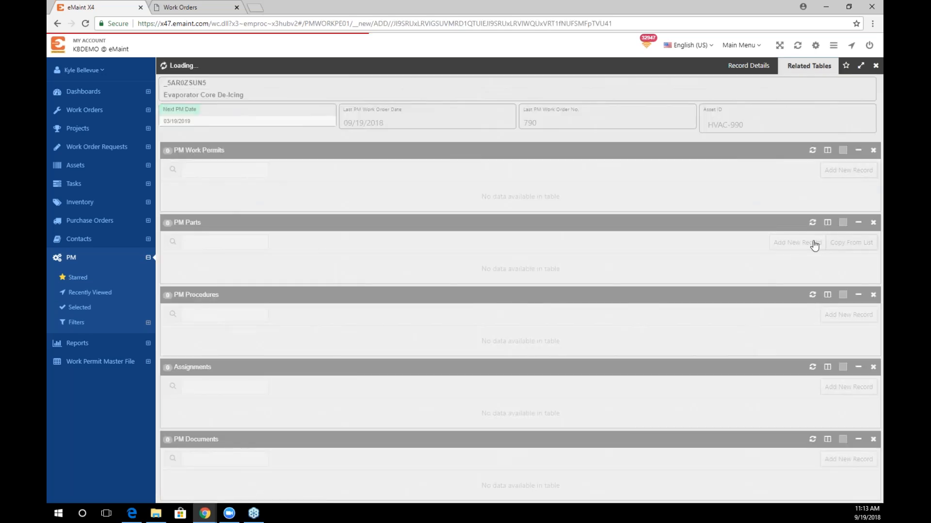
left_click(415, 138)
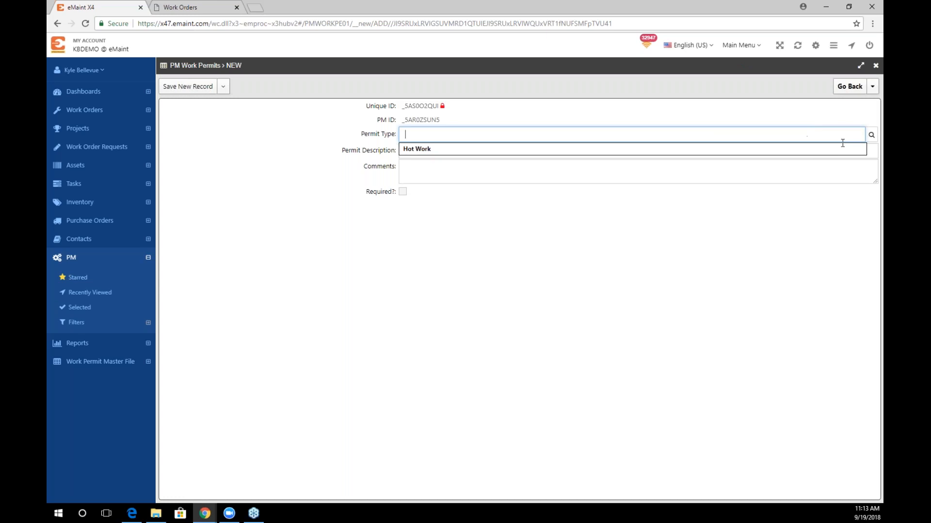
left_click(871, 134)
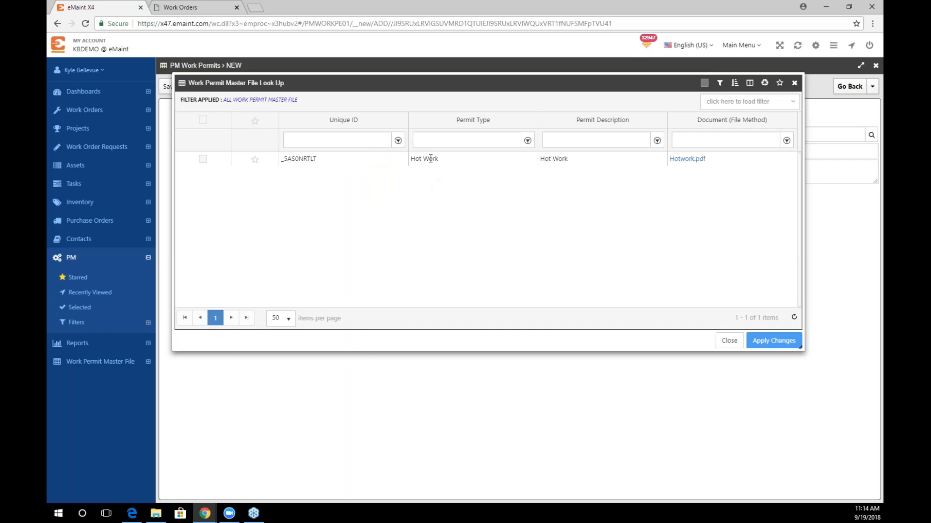
left_click(203, 160)
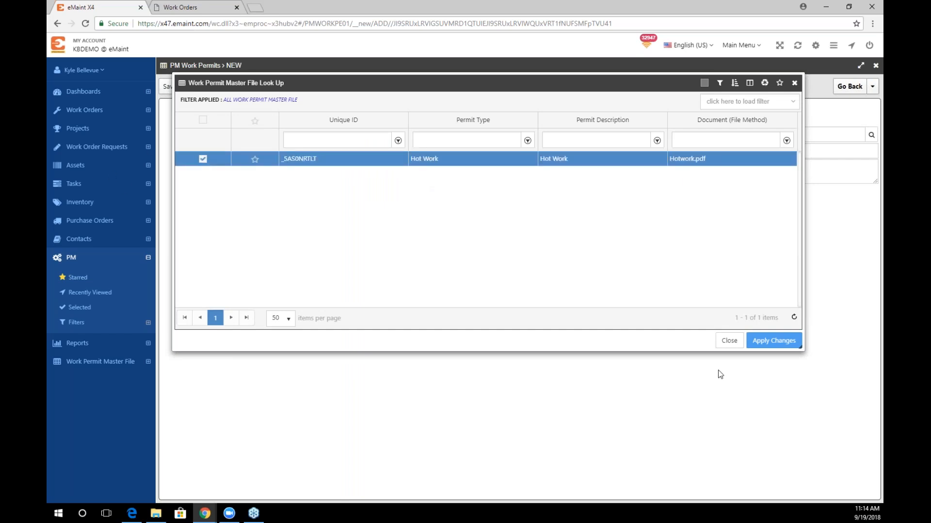
left_click(766, 342)
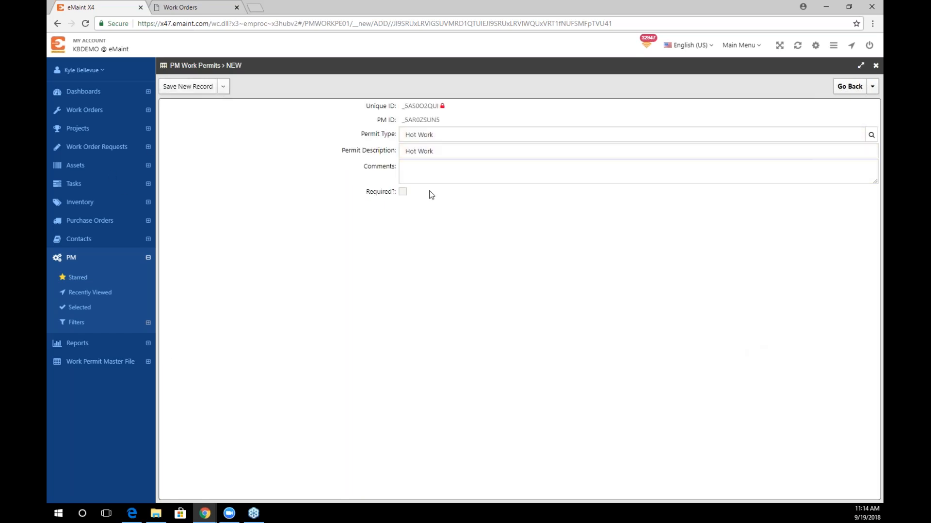
Enter the comment "Please complete permit before closing WO", mark the permit as required, save the record and return to the PM.
left_click(416, 172)
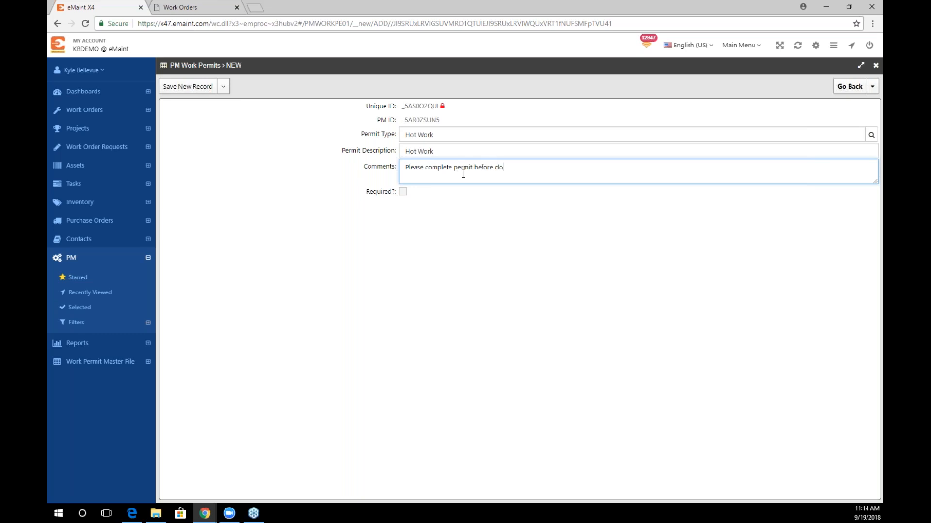
left_click(404, 191)
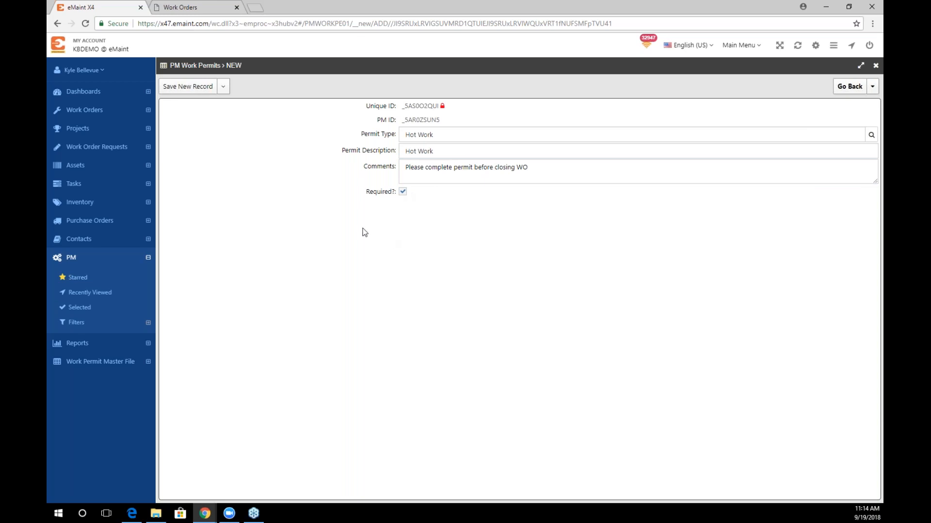
left_click(184, 89)
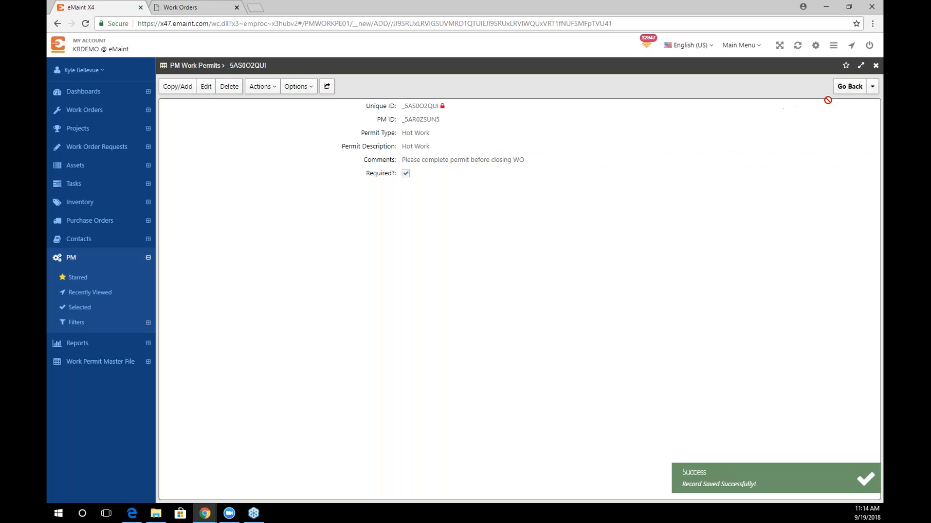
mouse_move(848, 87)
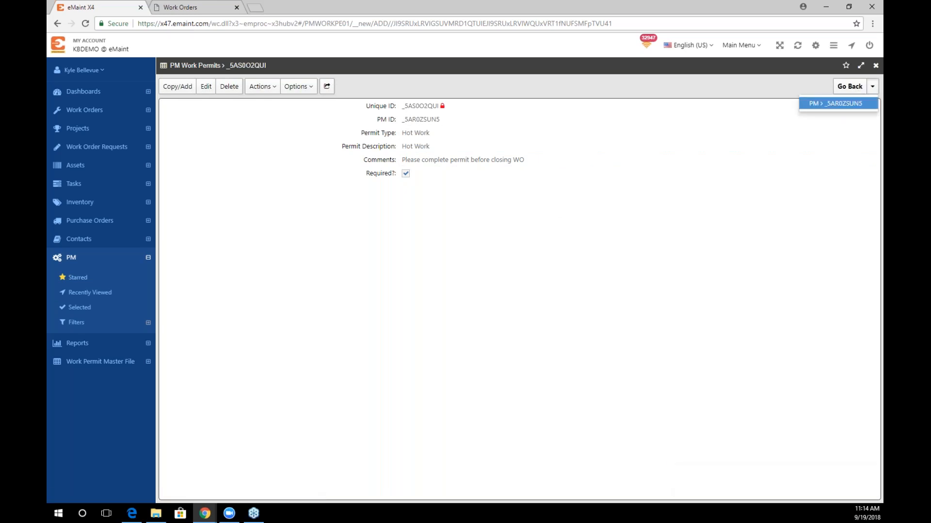
left_click(836, 102)
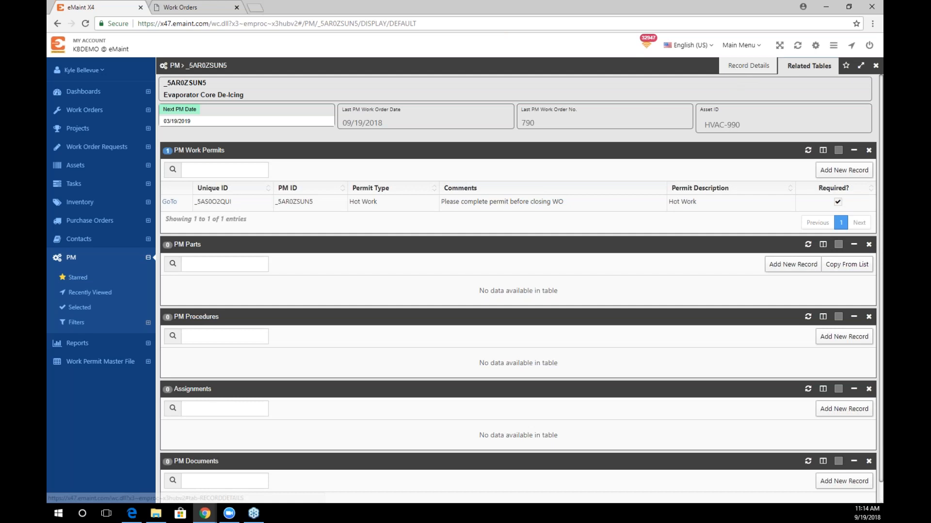
Manually generate a work order from the Evaporator Core De-Icing PM and open that work order.
left_click(765, 67)
mouse_move(372, 150)
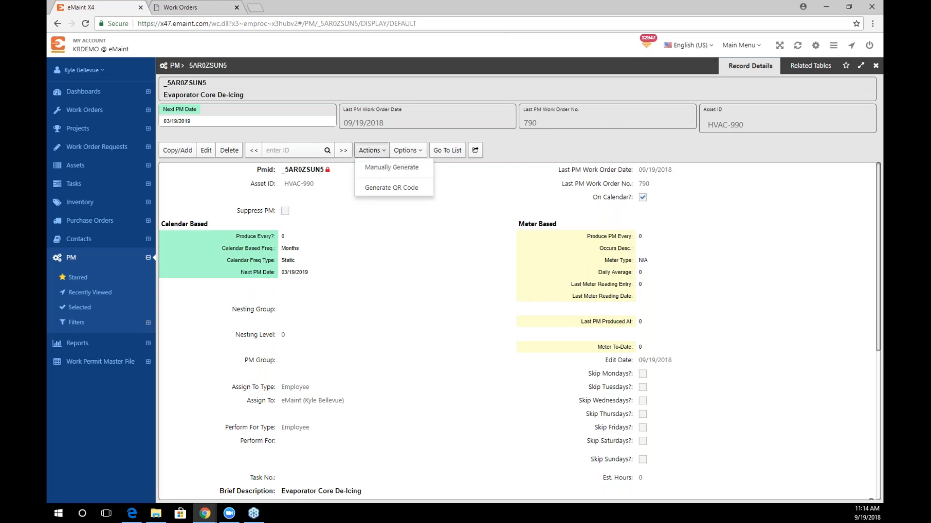
left_click(392, 167)
left_click(844, 482)
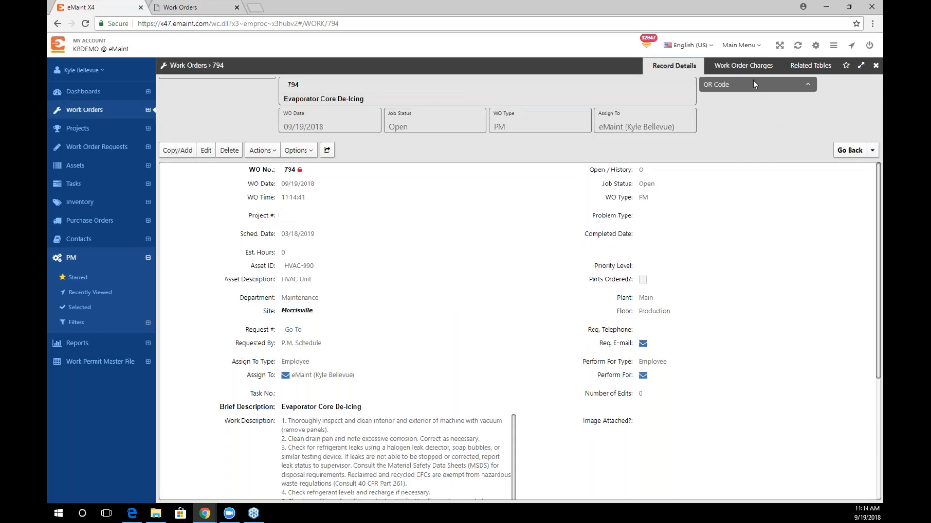
Open the Hot Work permit document from the work order's related Work Permits record and review its prefilled fields, check boxes and initials.
left_click(795, 73)
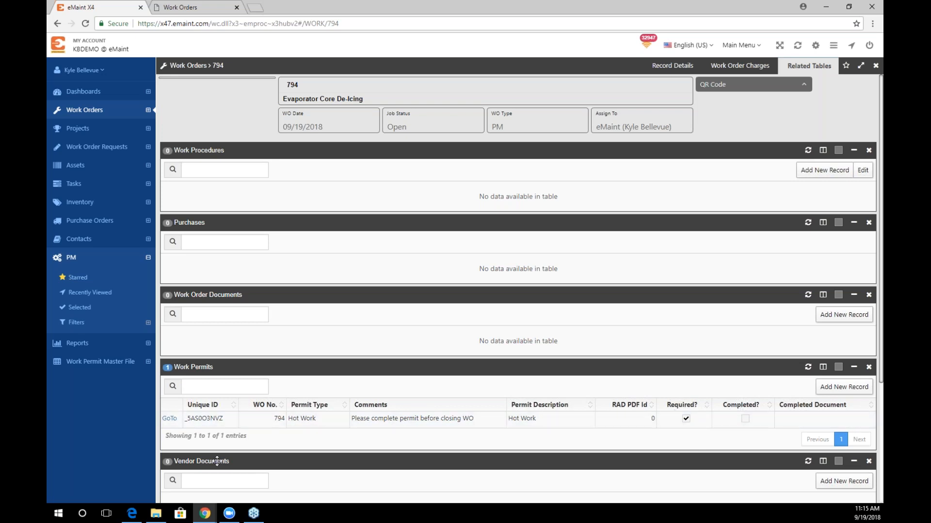
left_click(170, 420)
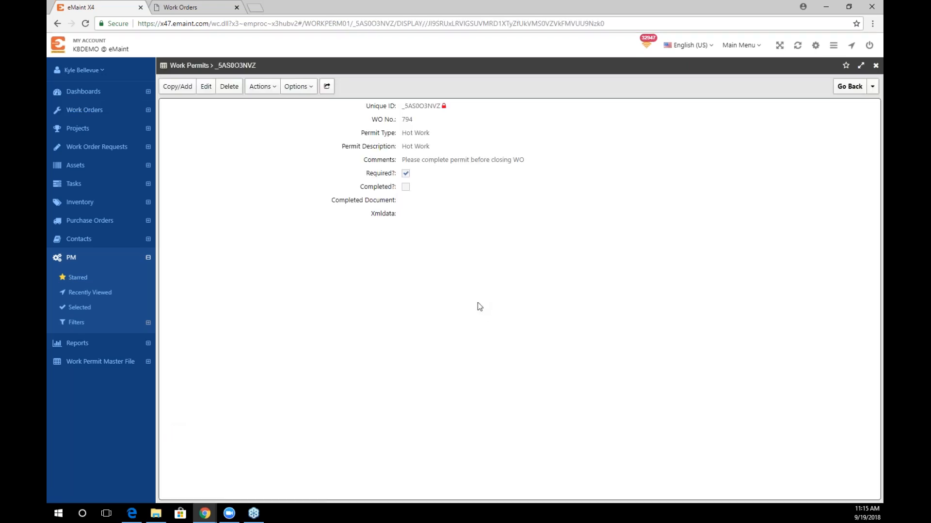
left_click(261, 87)
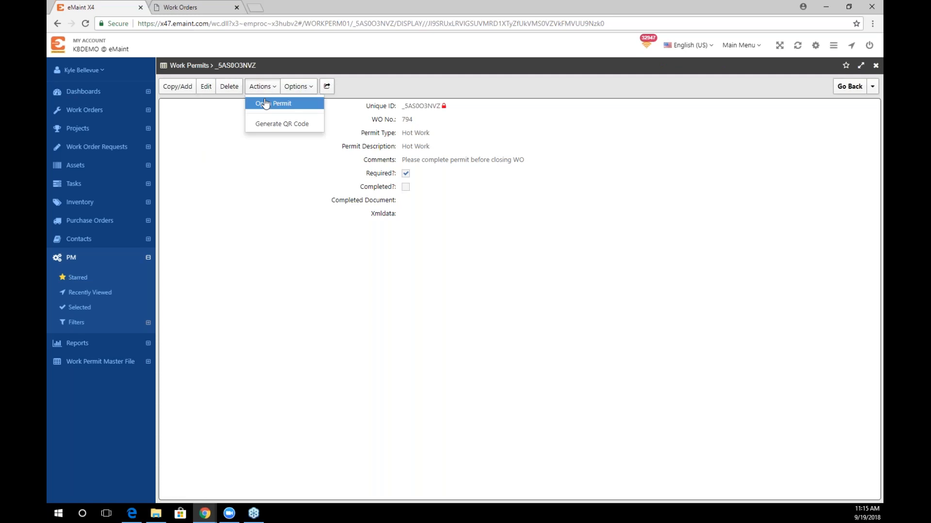
left_click(266, 104)
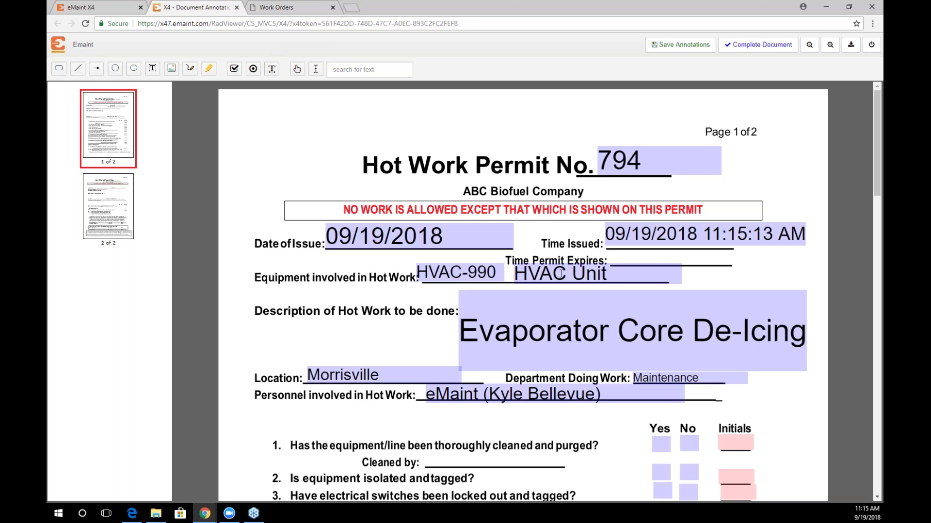
scroll(506, 284, "down", 1)
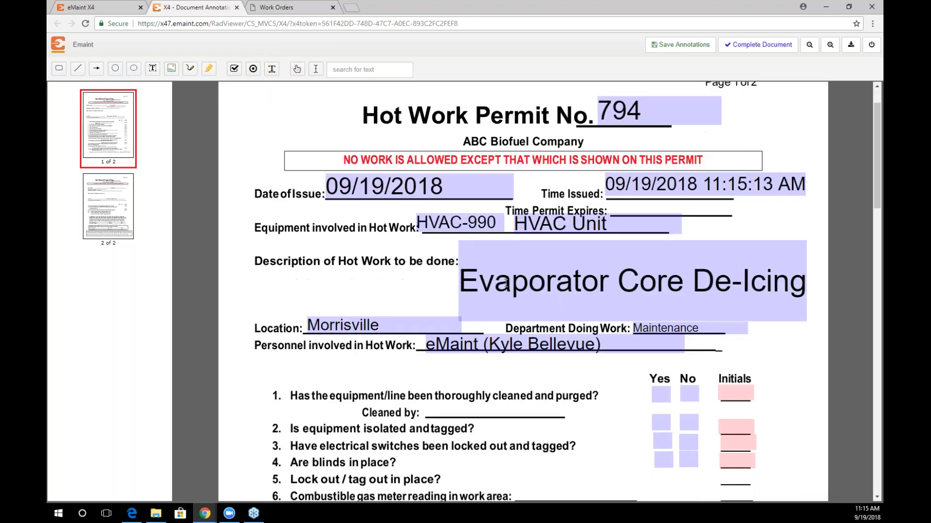
scroll(549, 306, "down", 1)
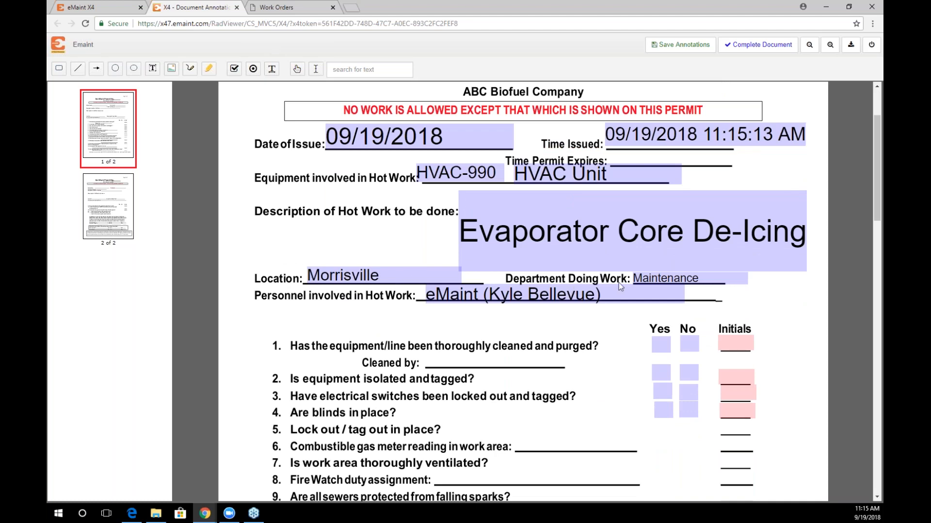
scroll(645, 318, "down", 1)
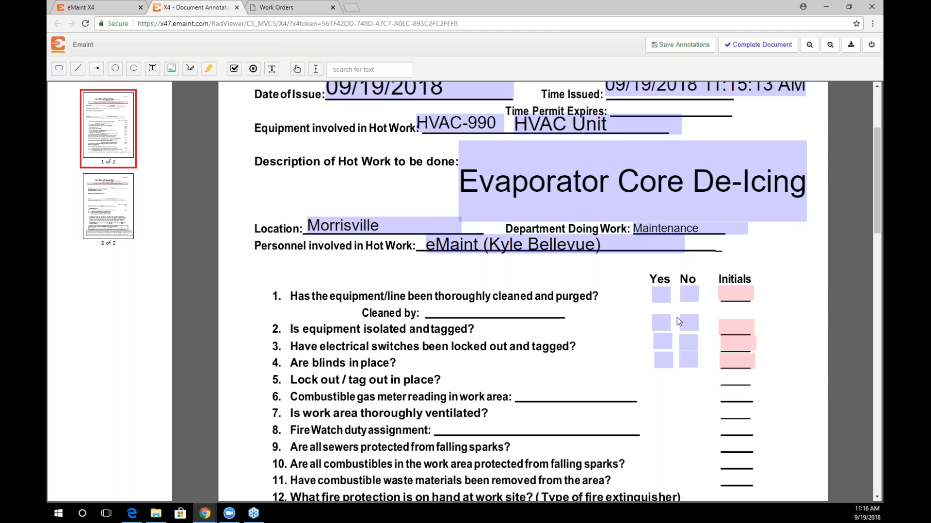
scroll(666, 325, "up", 3)
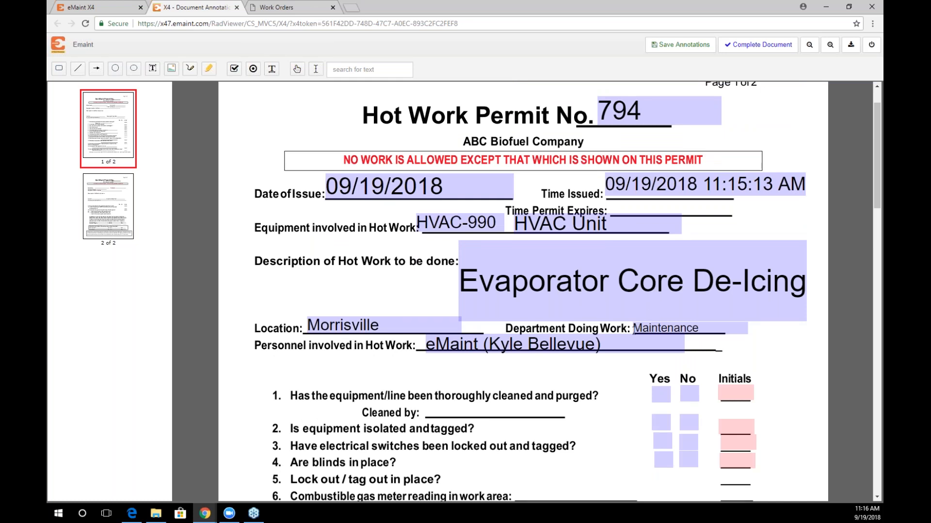
scroll(632, 330, "down", 3)
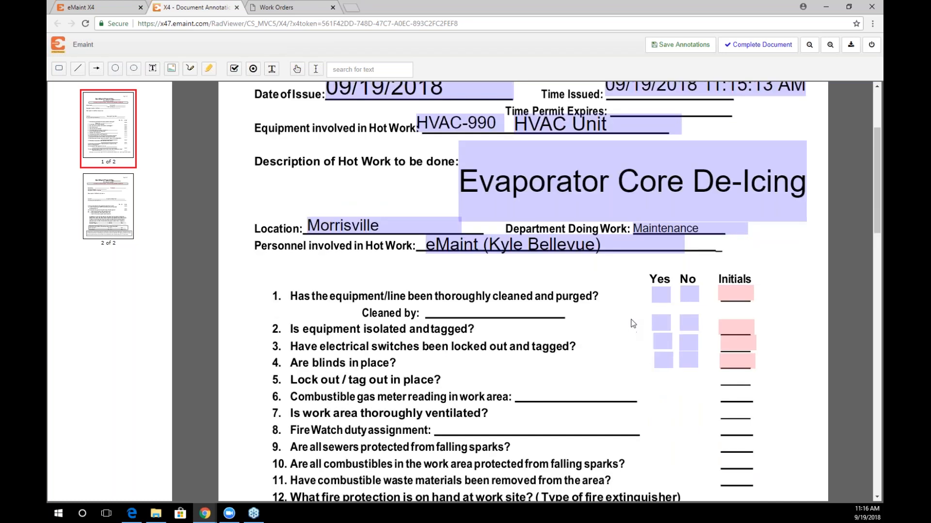
Answer Yes to permit questions 1 and 2 on cleaning and isolation, and enter the worker's initials for both.
left_click(665, 297)
left_click(663, 329)
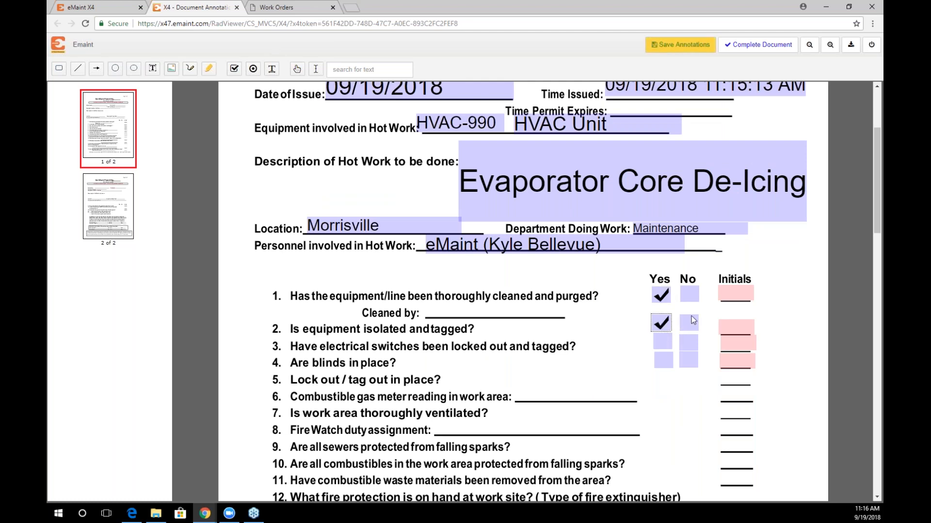
left_click(736, 294)
type("KB")
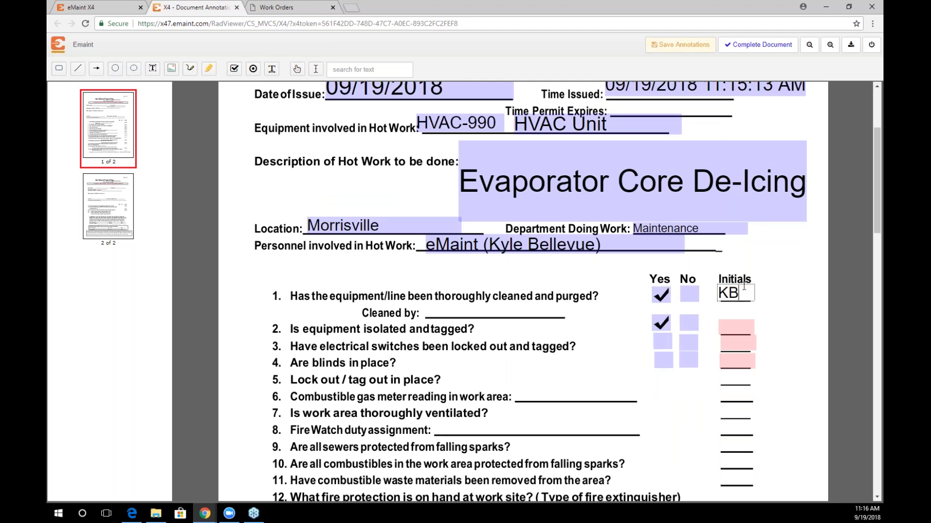
left_click(725, 323)
type("KB")
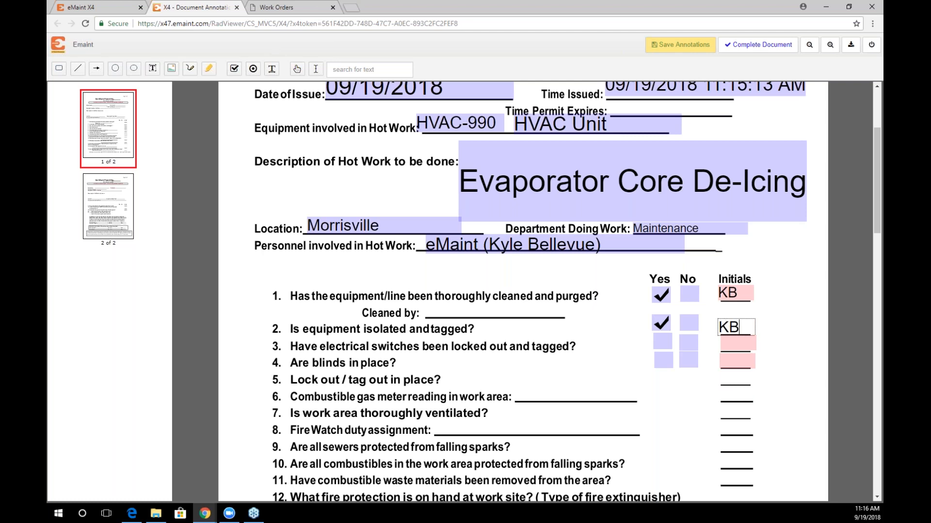
left_click(773, 311)
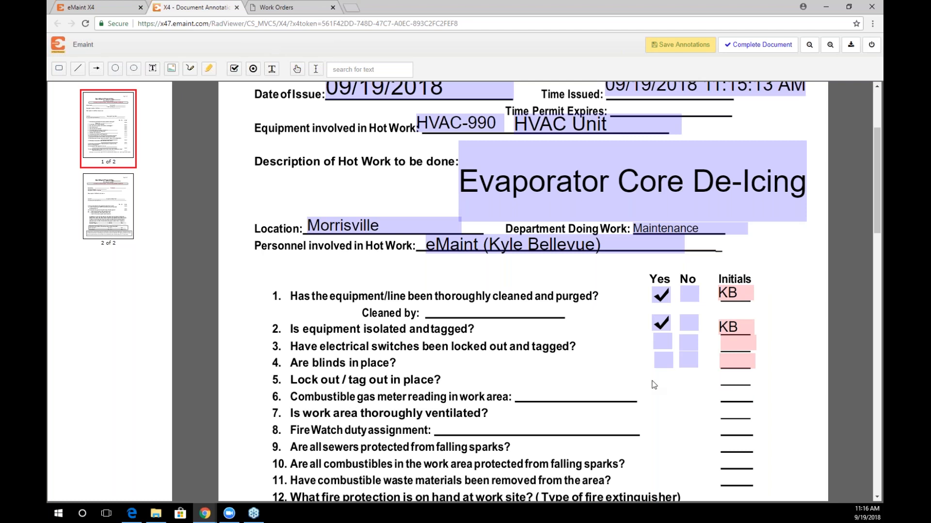
Save the partly filled permit's annotations, exit the document viewer and return to the Evaporator Core De-Icing work order.
left_click(666, 54)
left_click(871, 46)
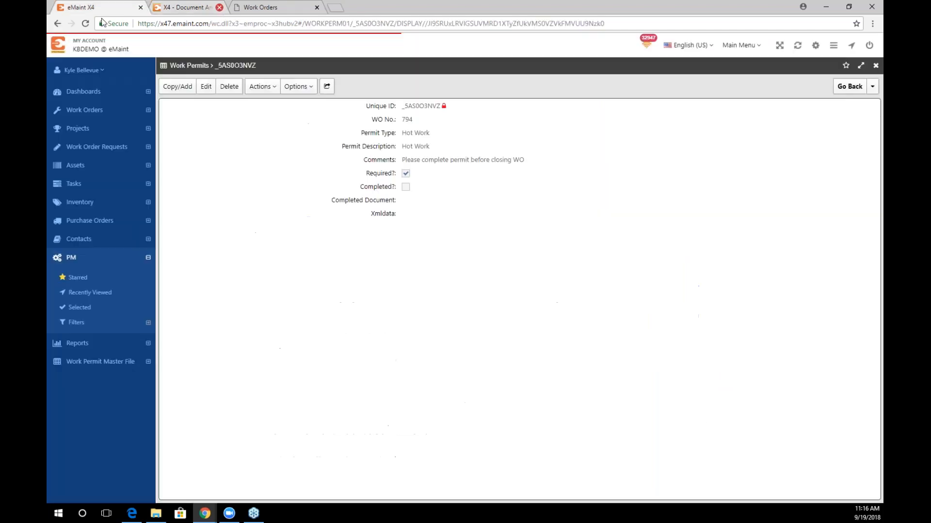
left_click(872, 86)
left_click(843, 103)
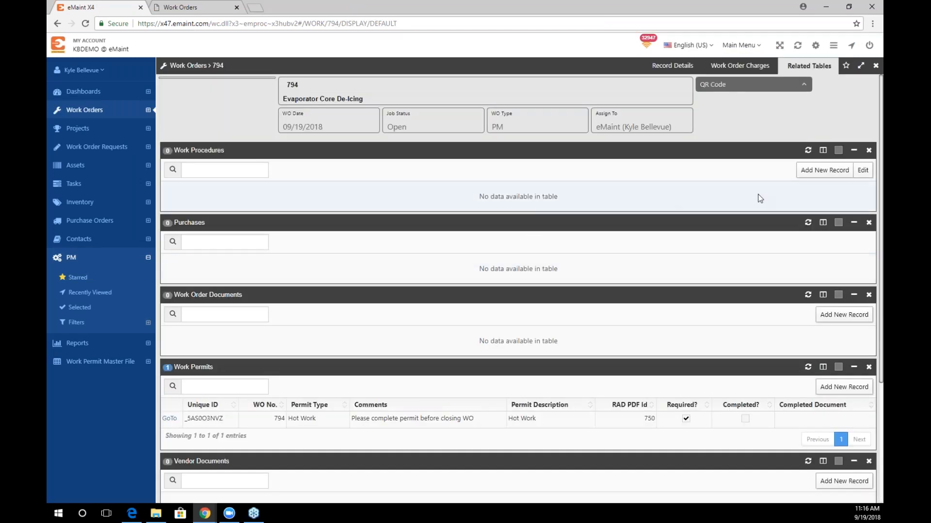
Try to close out the Evaporator Core De-Icing work order while its required Hot Work permit is incomplete.
left_click(660, 68)
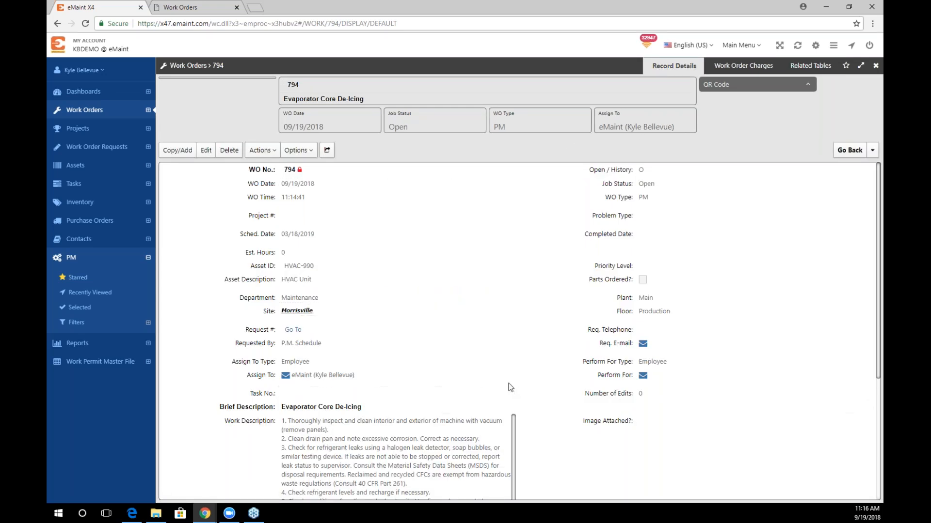
left_click(254, 156)
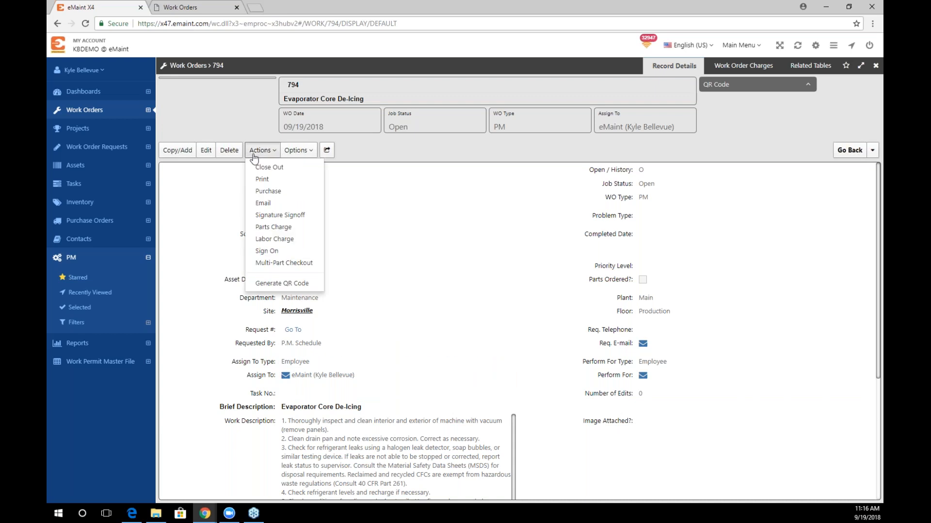
left_click(267, 167)
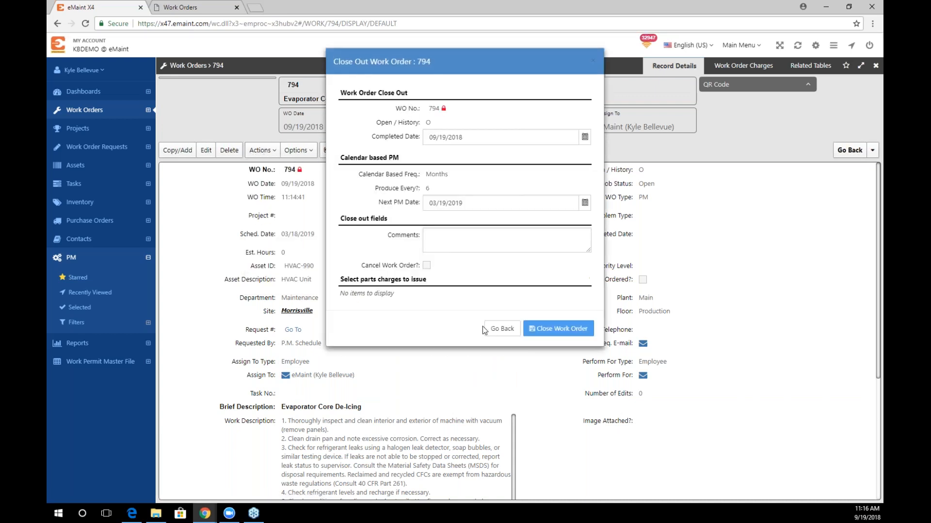
left_click(571, 328)
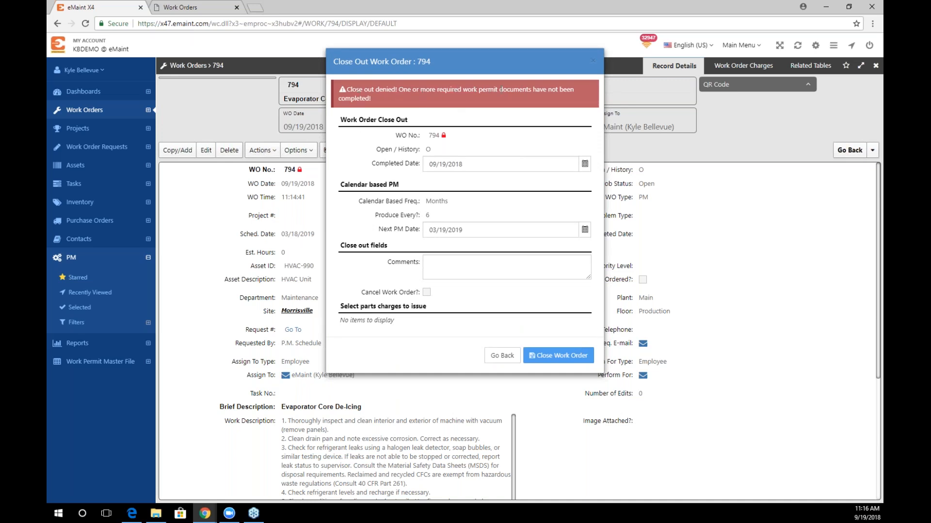
left_click(501, 355)
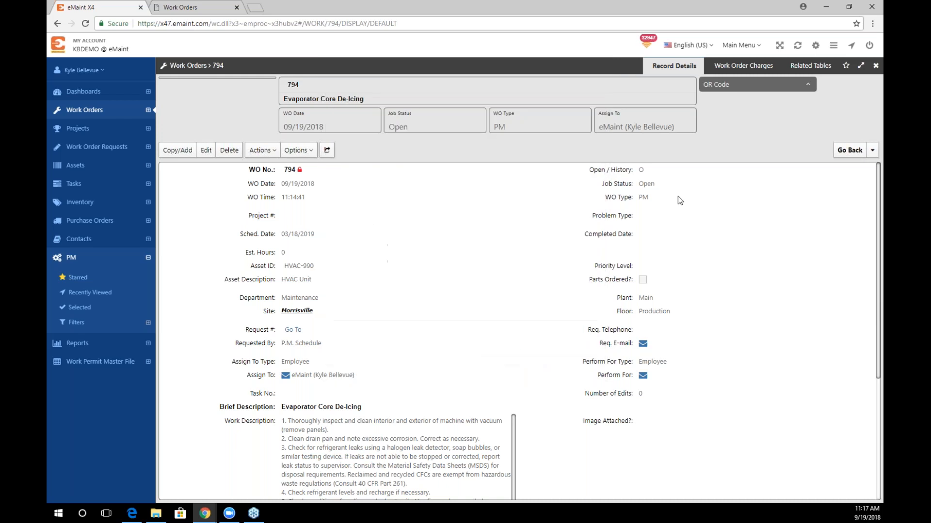
Reopen the Hot Work permit document from the work order's related Work Permits record.
left_click(805, 74)
scroll(664, 344, "down", 1)
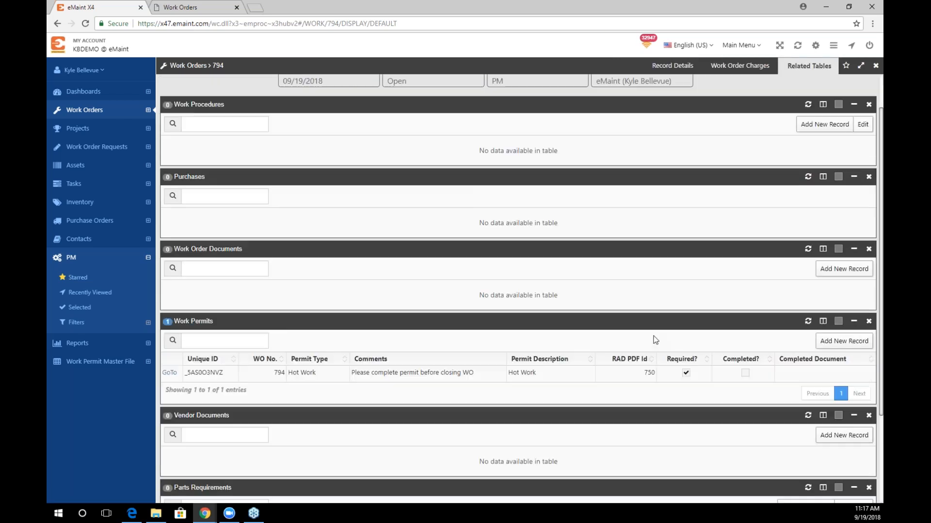
scroll(647, 325, "down", 1)
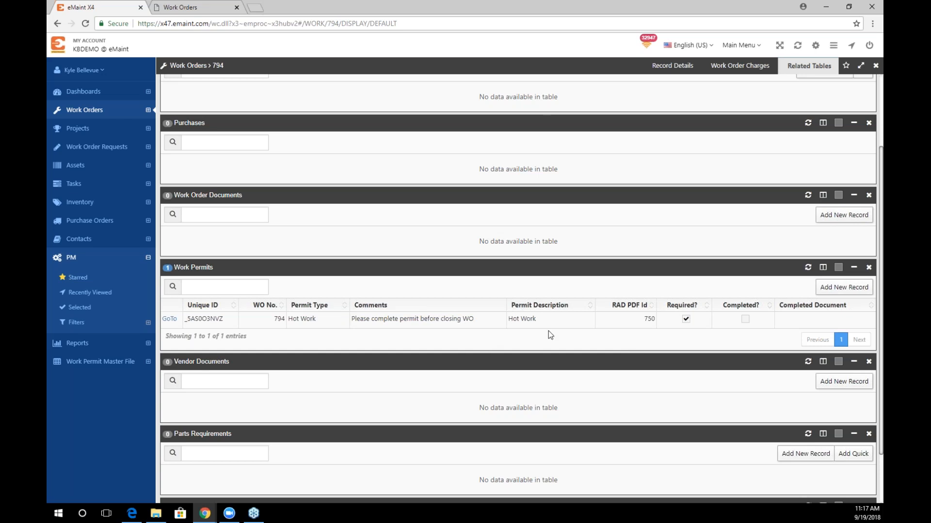
left_click(173, 321)
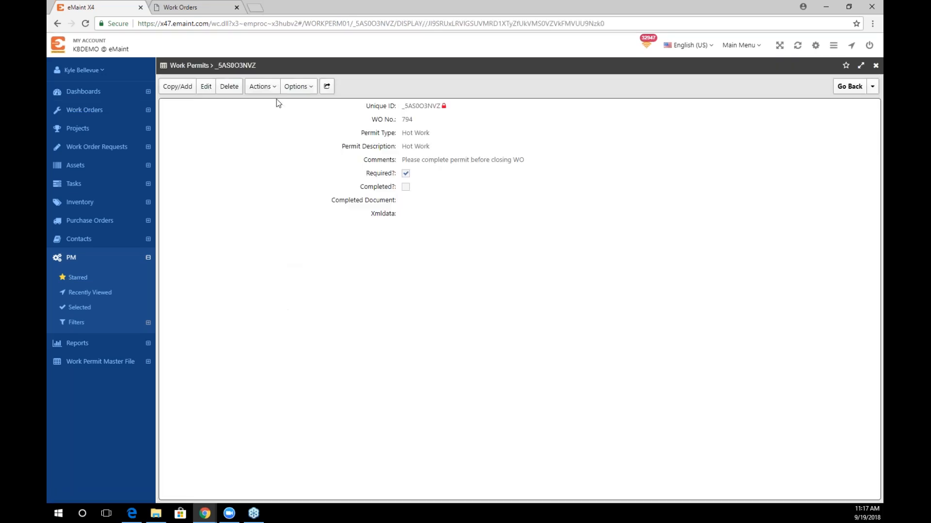
left_click(266, 87)
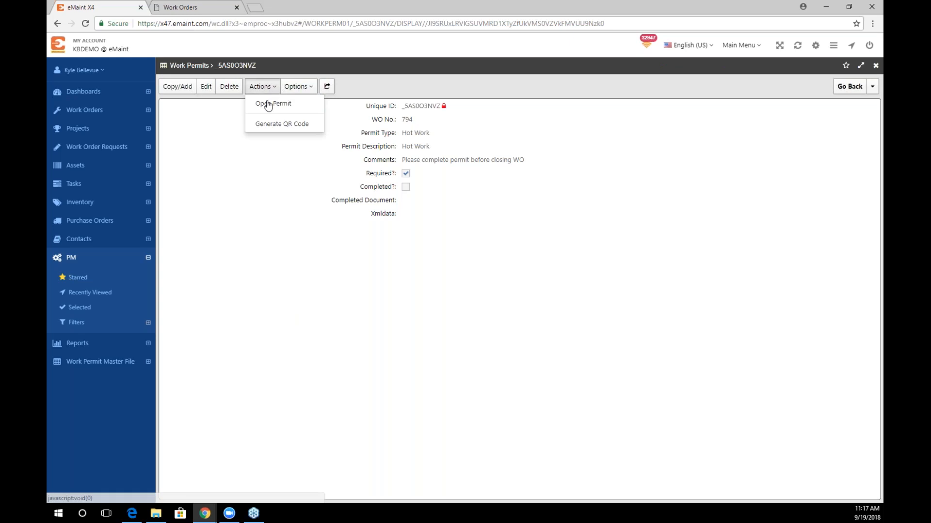
left_click(268, 104)
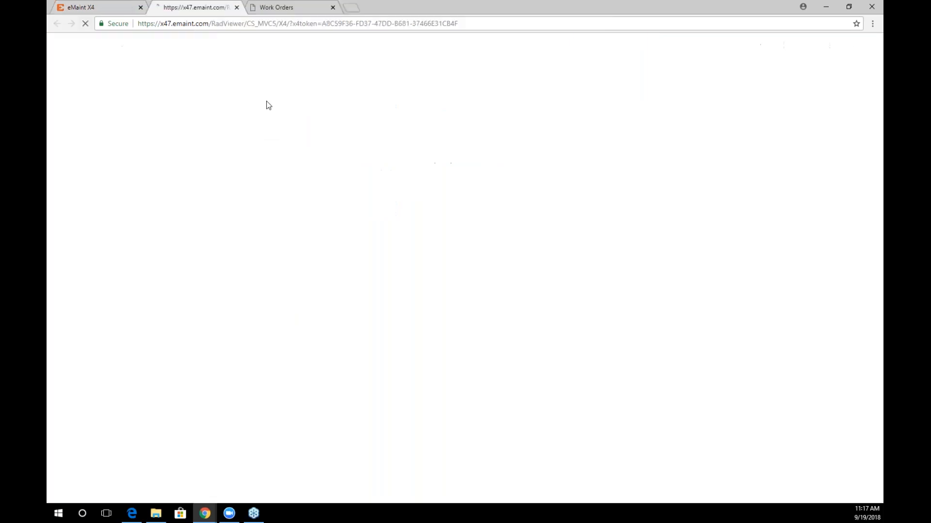
Answer Yes to permit questions 3 and 4 on electrical lockout and blinds, and enter the worker's initials for both.
scroll(588, 368, "down", 2)
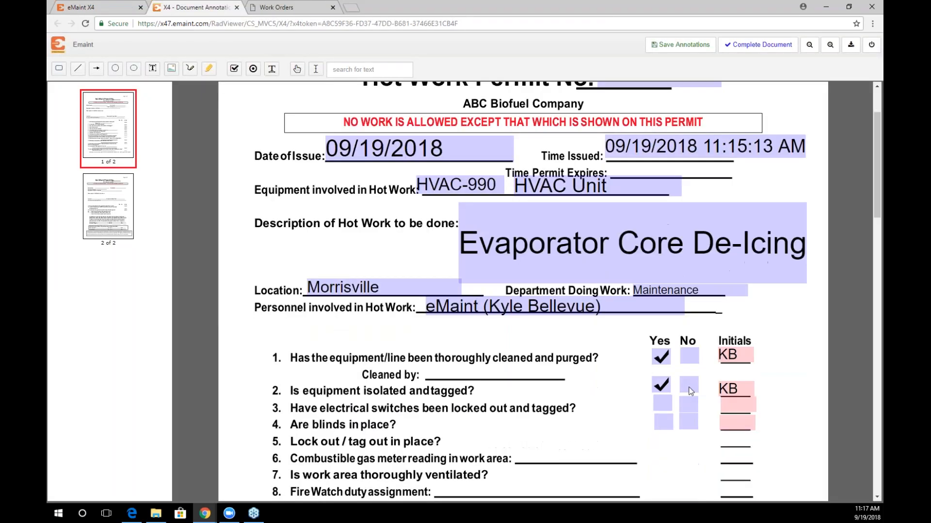
scroll(615, 397, "down", 1)
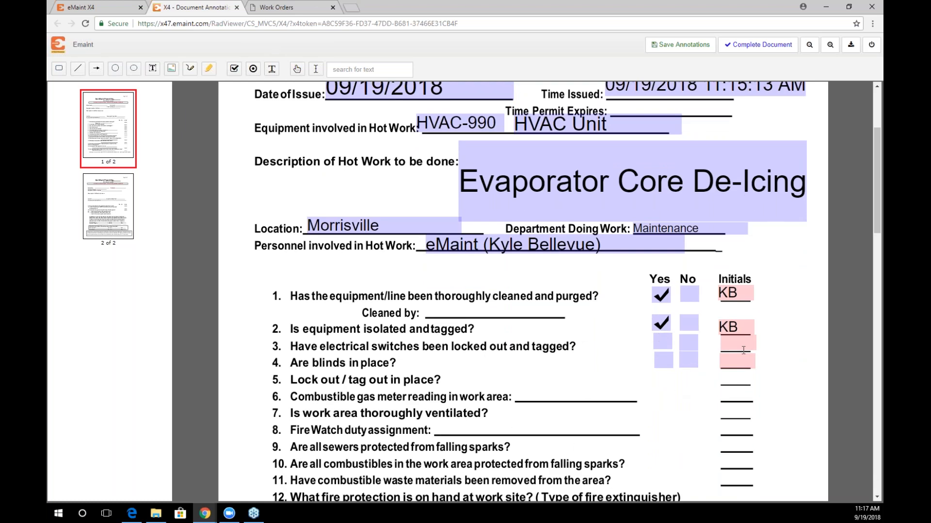
left_click(667, 346)
left_click(670, 359)
left_click(740, 343)
type("KB")
left_click(734, 359)
type("KB")
left_click(804, 310)
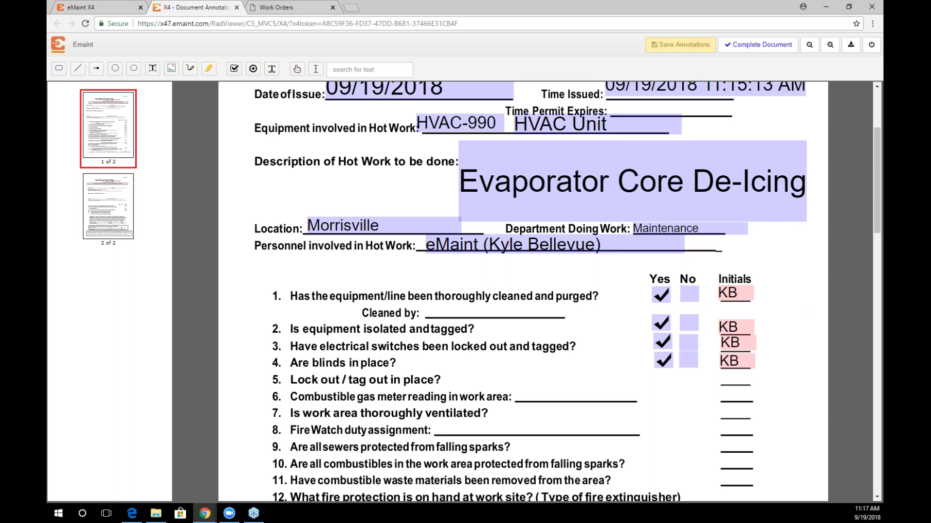
Complete the Hot Work permit document, close it and return to the Evaporator Core De-Icing work order.
left_click(757, 48)
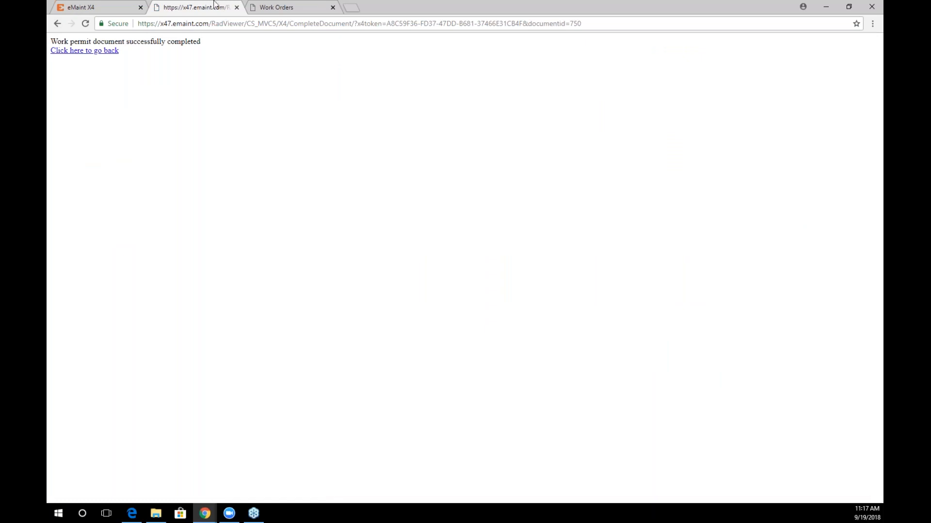
left_click(237, 7)
mouse_move(843, 88)
left_click(842, 116)
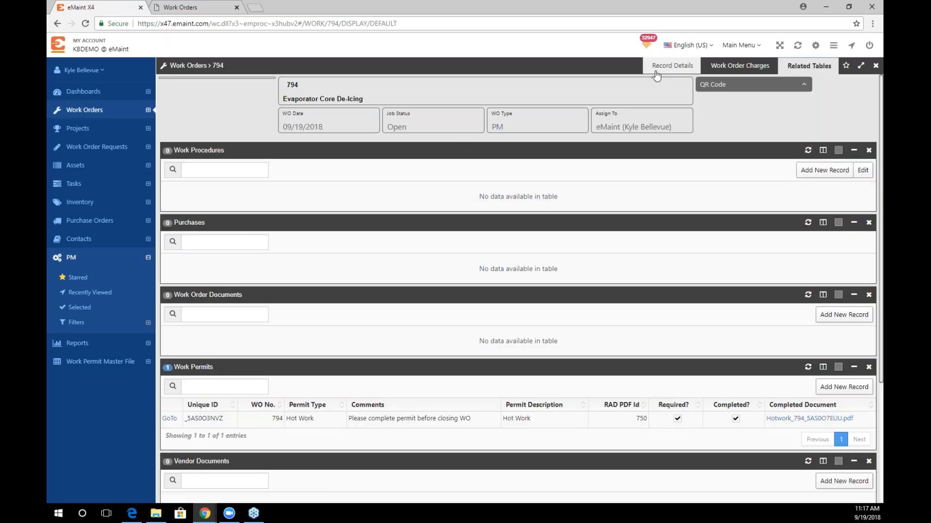
Close out the Evaporator Core De-Icing work order with the proposed completion and next PM dates.
left_click(671, 66)
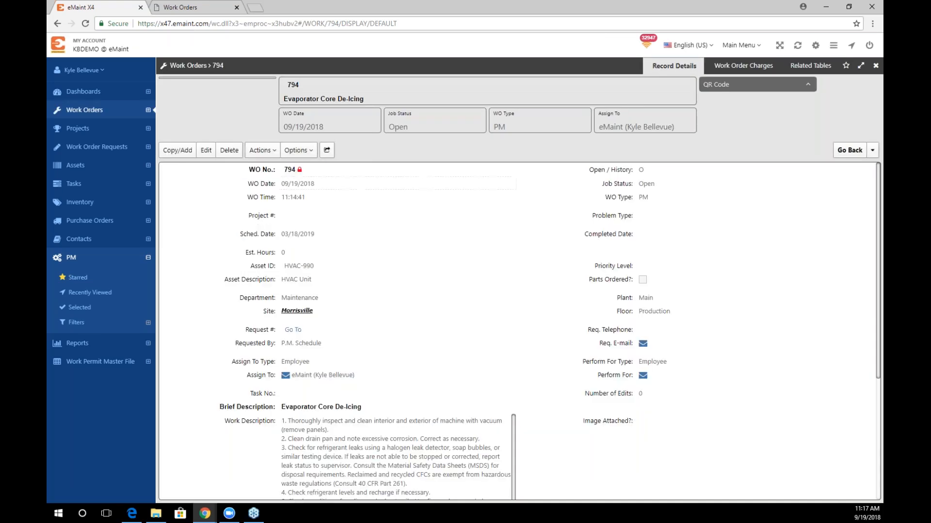
left_click(553, 324)
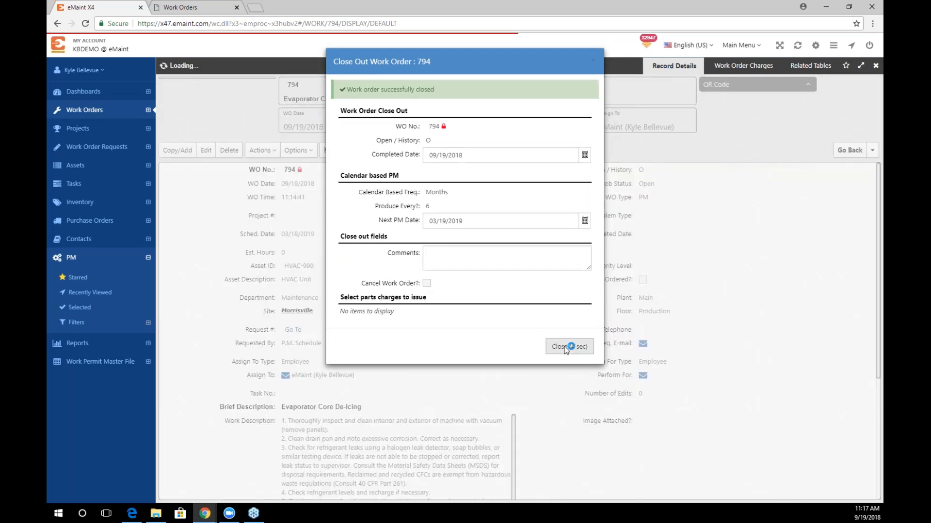
left_click(566, 347)
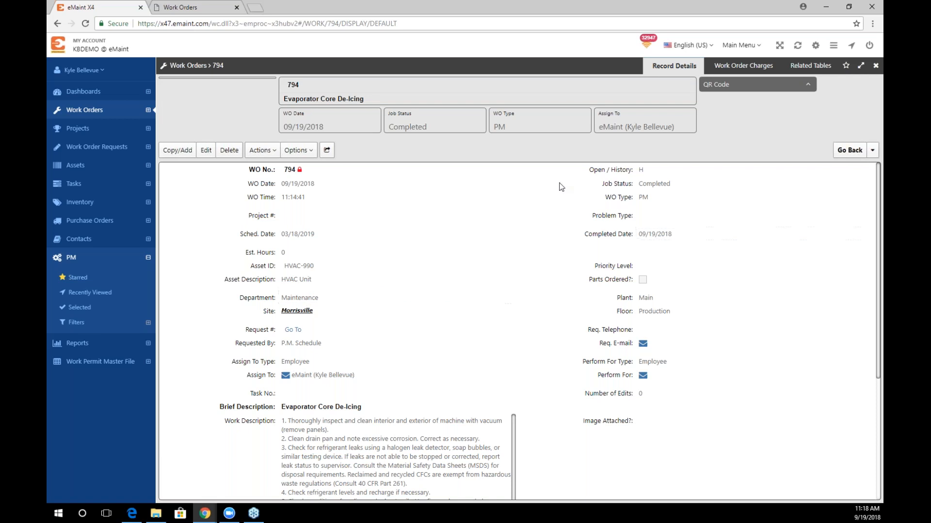
Download and view the completed Hot Work permit PDF from the work order's Work Permits table, and return to eMaint.
left_click(822, 72)
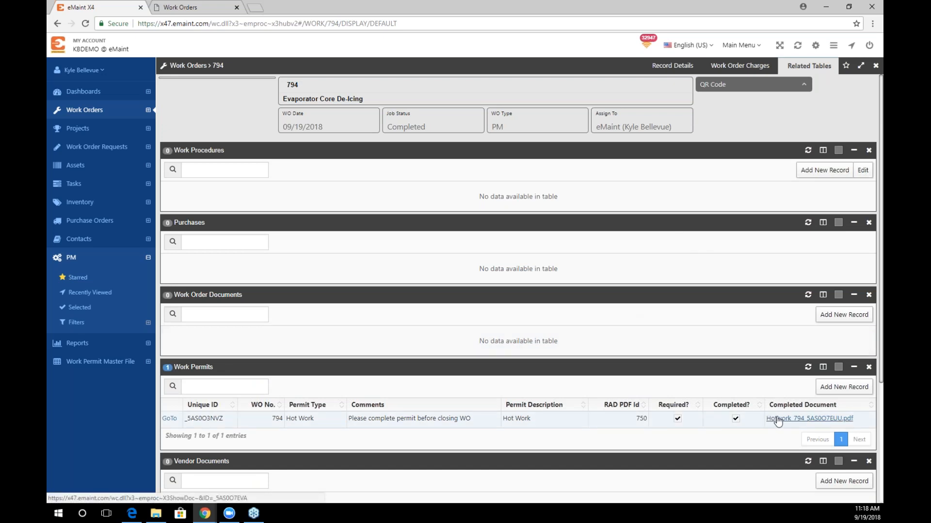
left_click(799, 422)
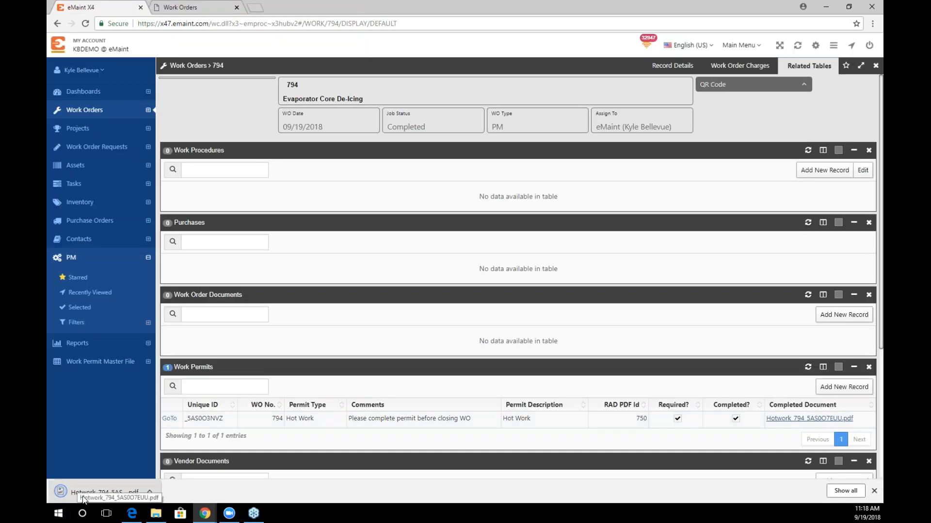
left_click(112, 492)
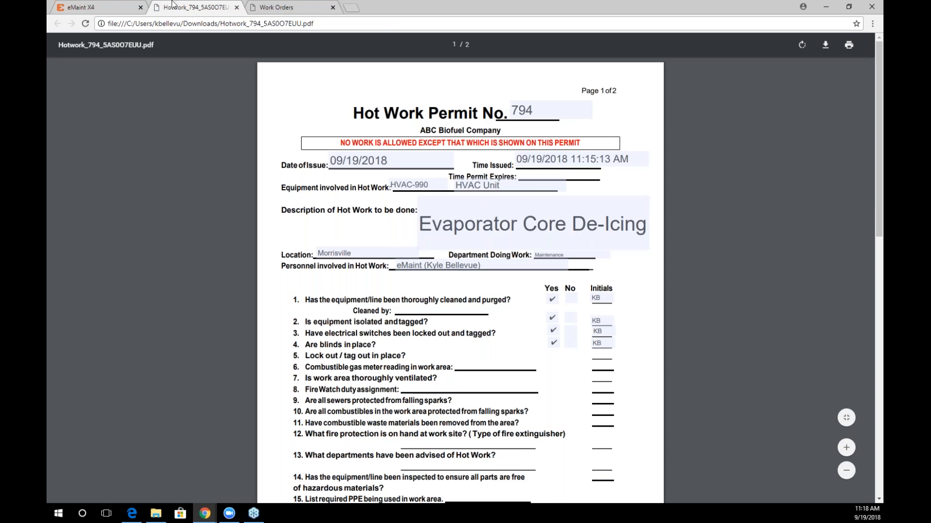
left_click(134, 5)
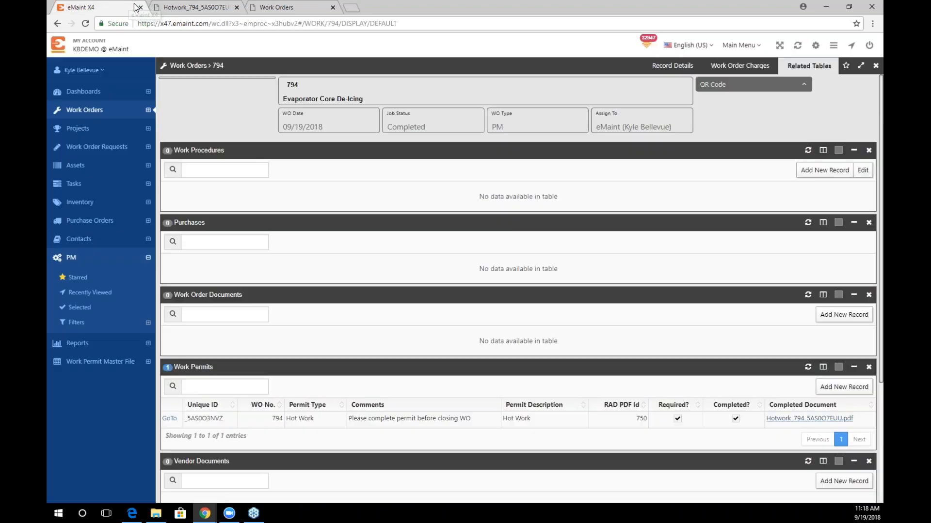
Select the first four records in the Work Orders list and show the batch actions, including Print Work Permit.
left_click(672, 65)
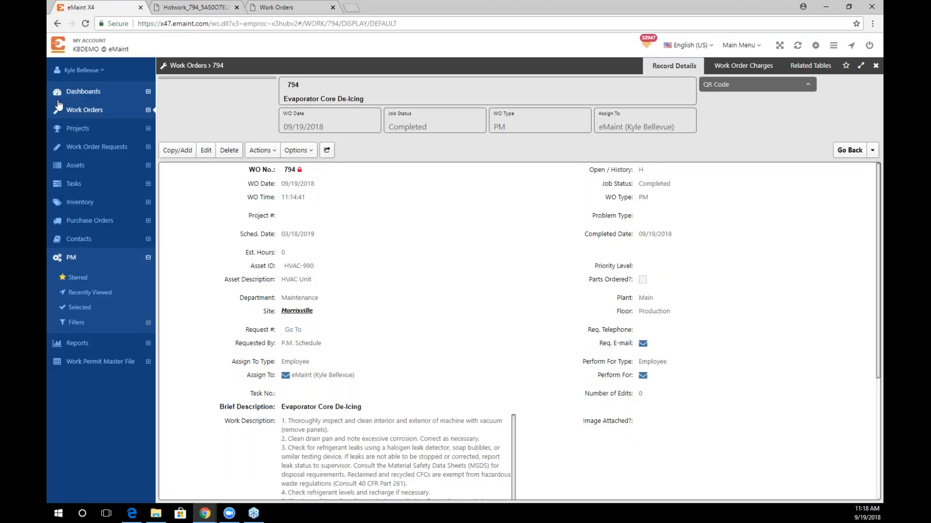
left_click(62, 116)
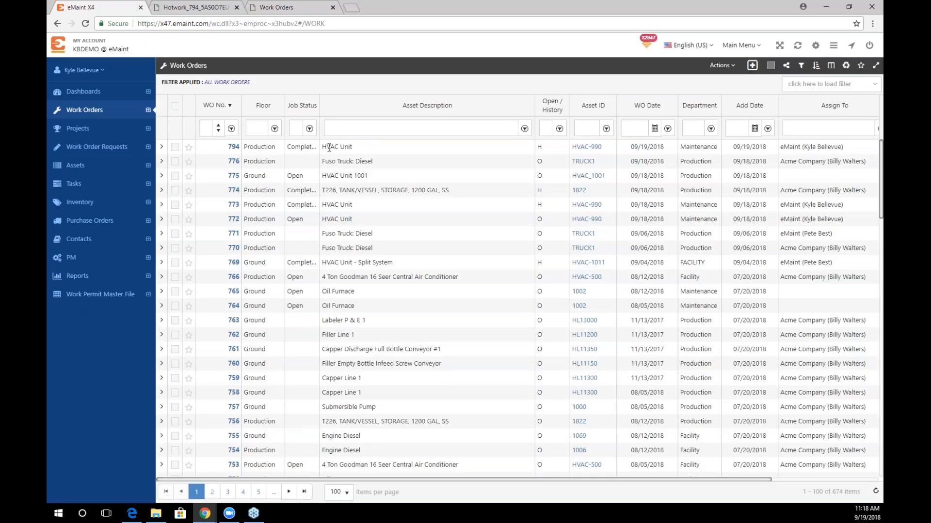
double_click(329, 148)
left_click(299, 150)
left_click(175, 147)
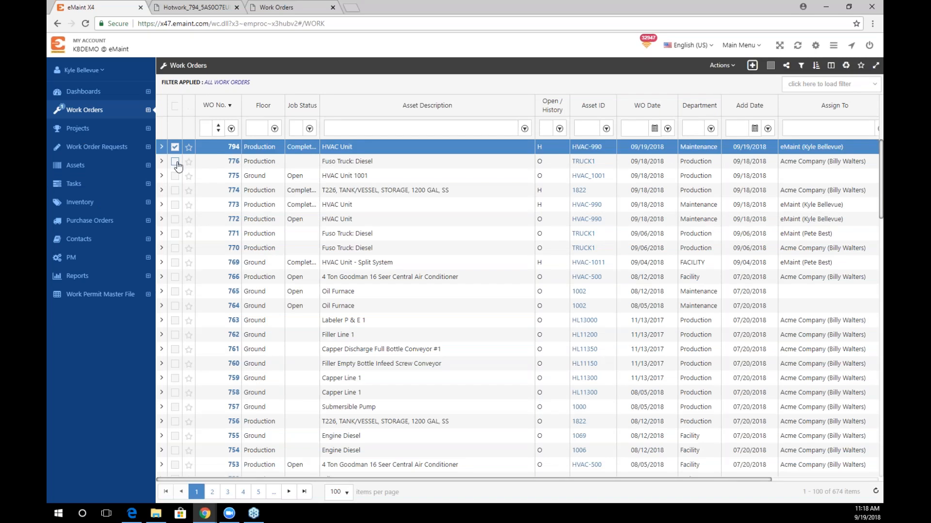
left_click(175, 176)
left_click(175, 191)
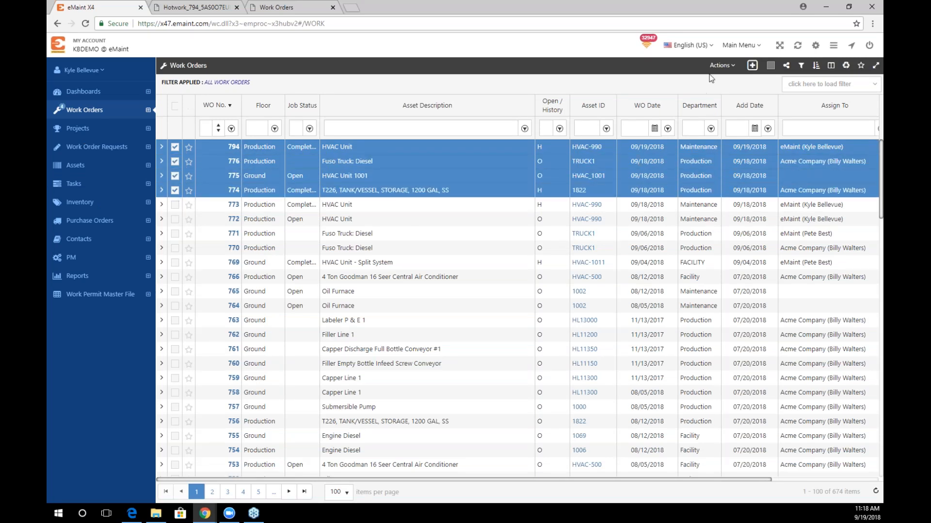
left_click(721, 69)
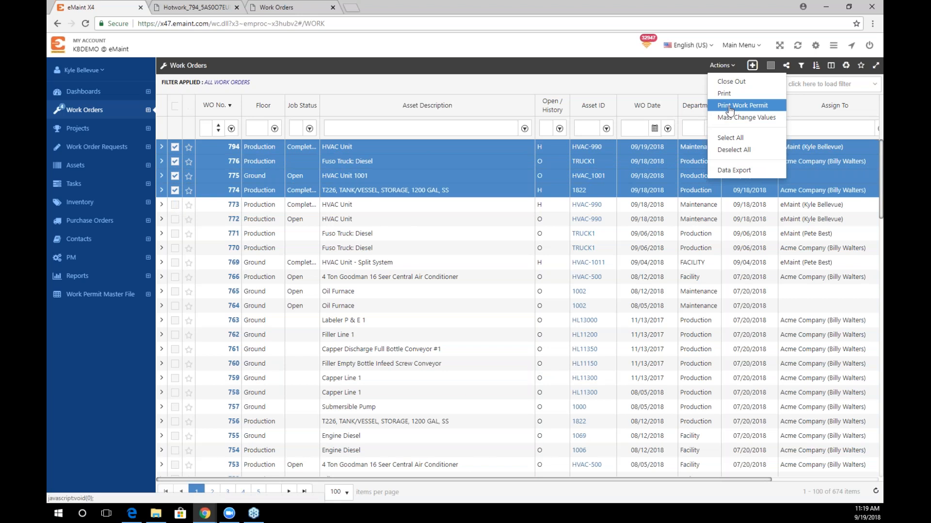
Deselect the Fuso Truck: Diesel, HVAC Unit 1001 and T226 storage tank work orders, keeping only the HVAC-990 one selected.
left_click(175, 162)
left_click(175, 176)
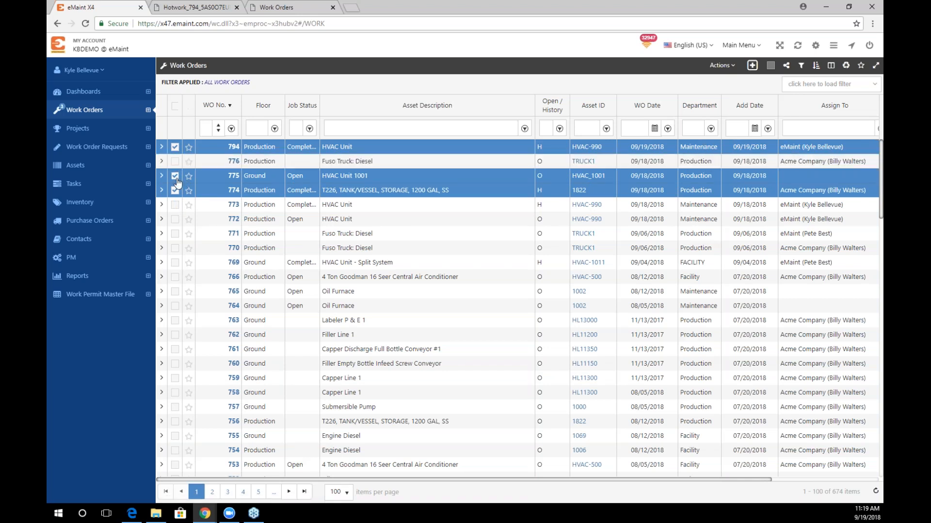
left_click(175, 190)
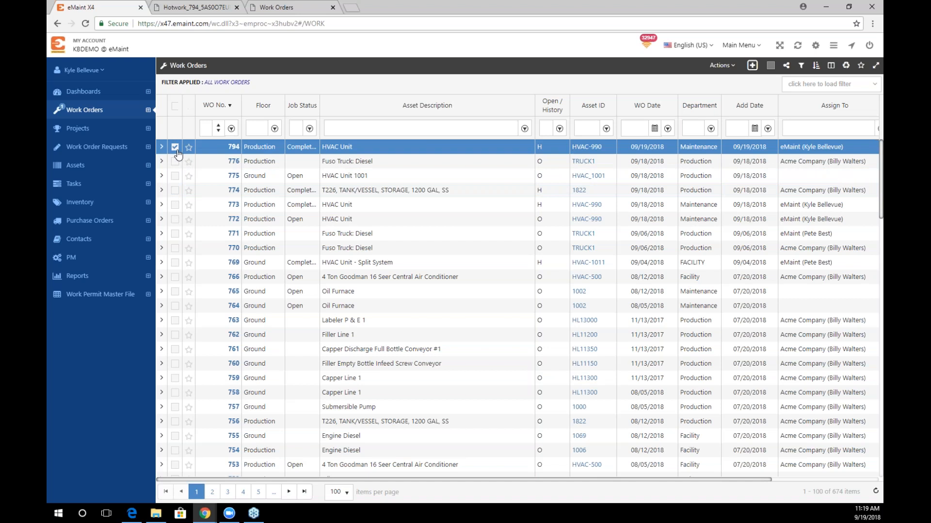
Print the Hot Work permit for the selected HVAC-990 work order, including the work order in the printout.
left_click(720, 65)
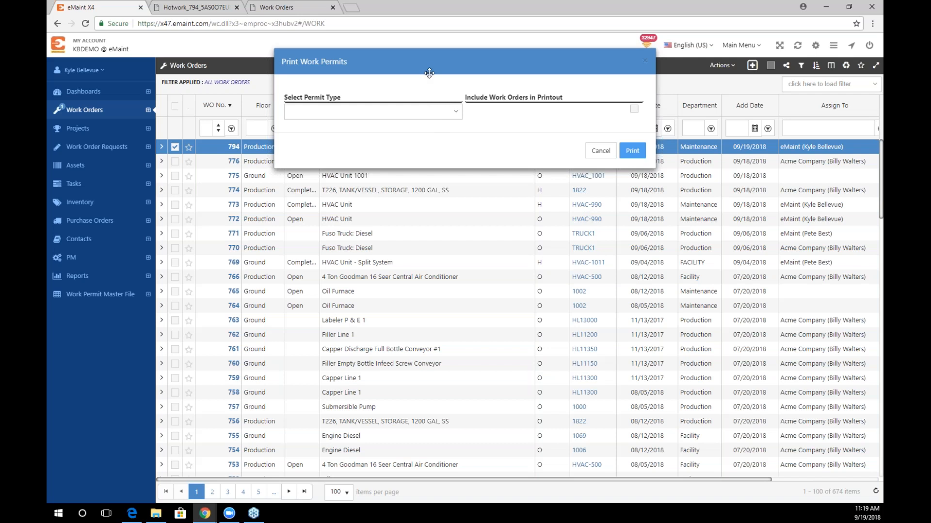
left_click(354, 115)
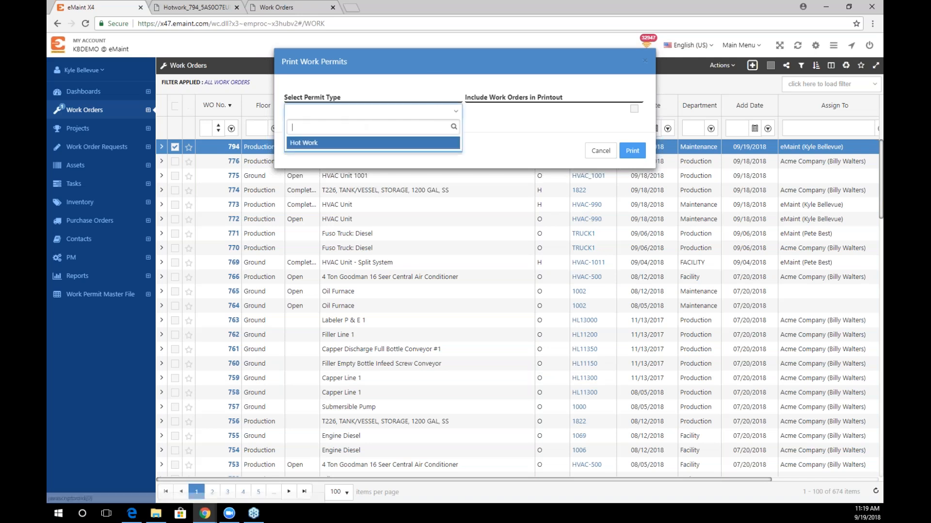
left_click(313, 144)
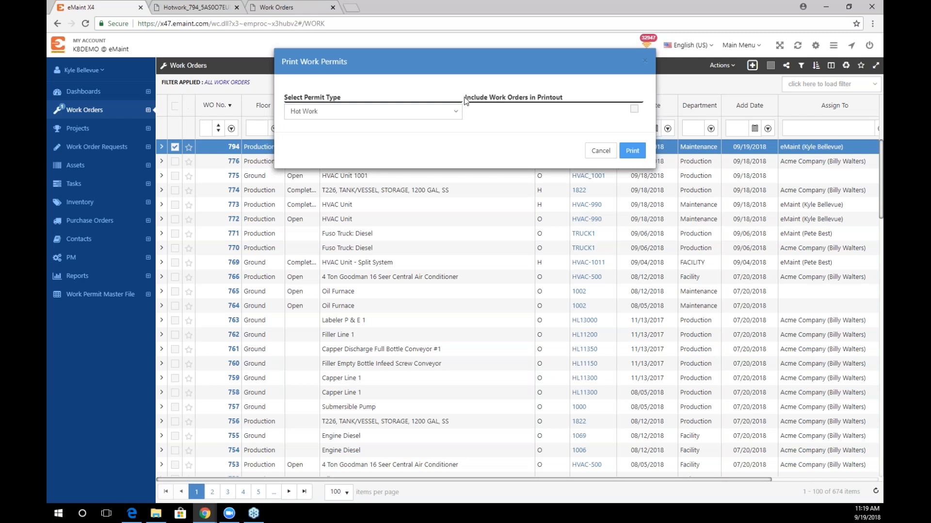
left_click(633, 110)
left_click(632, 151)
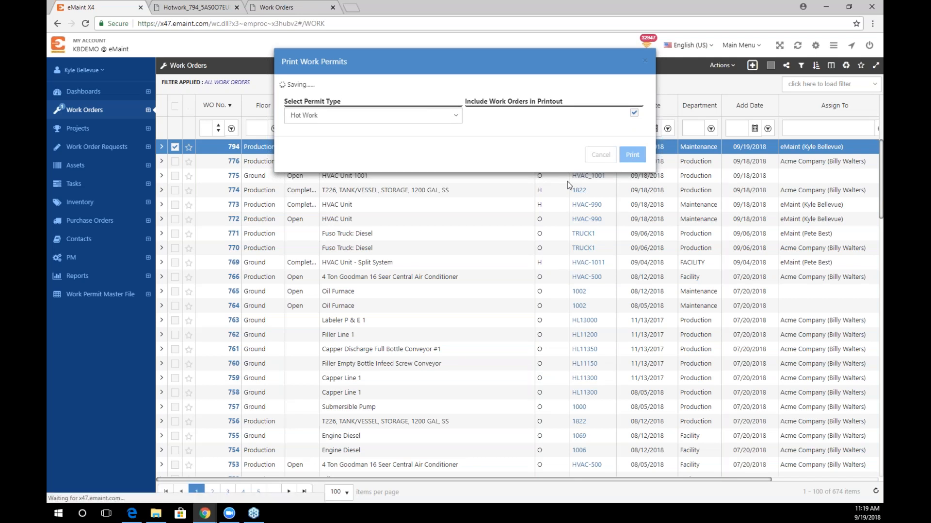
View the work order and Hot Work permit pages in the downloaded printout, closing the PDFs to return to Work Orders.
left_click(101, 493)
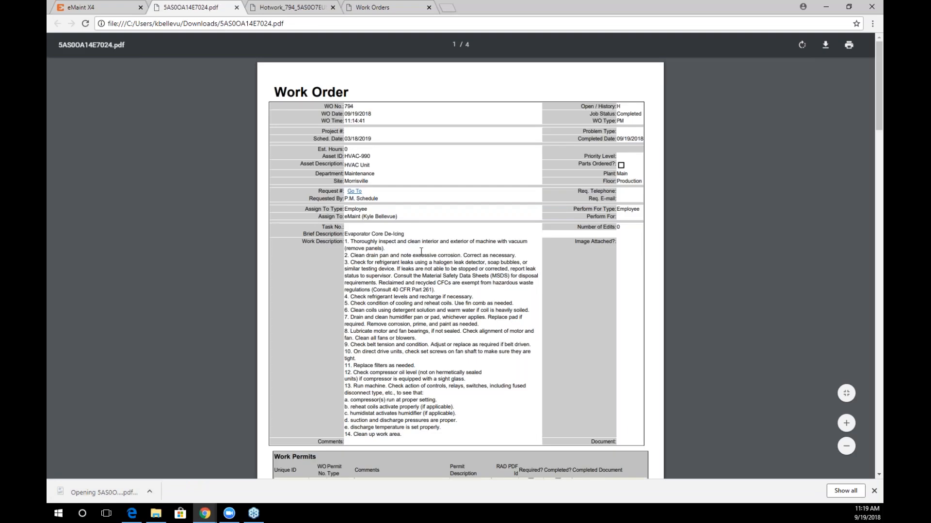
scroll(442, 252, "down", 10)
scroll(442, 251, "down", 10)
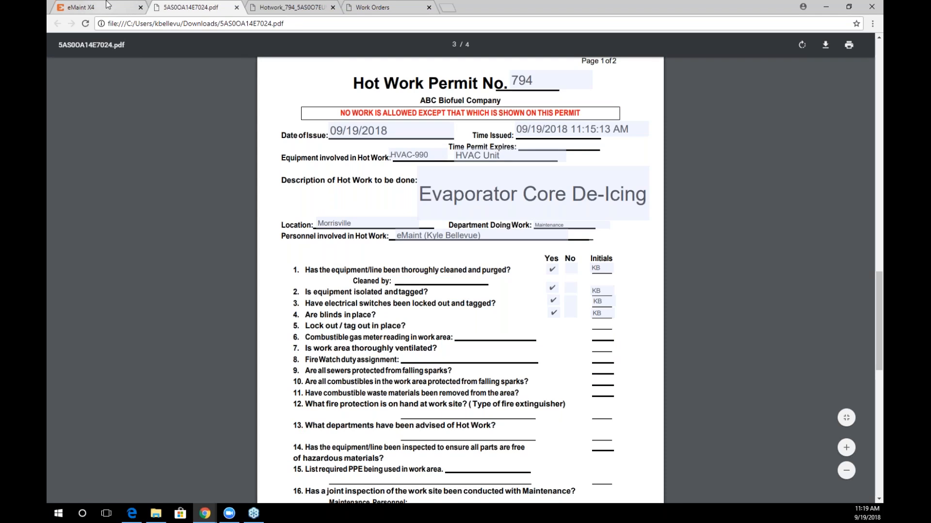
left_click(236, 7)
left_click(218, 8)
left_click(237, 7)
left_click(111, 6)
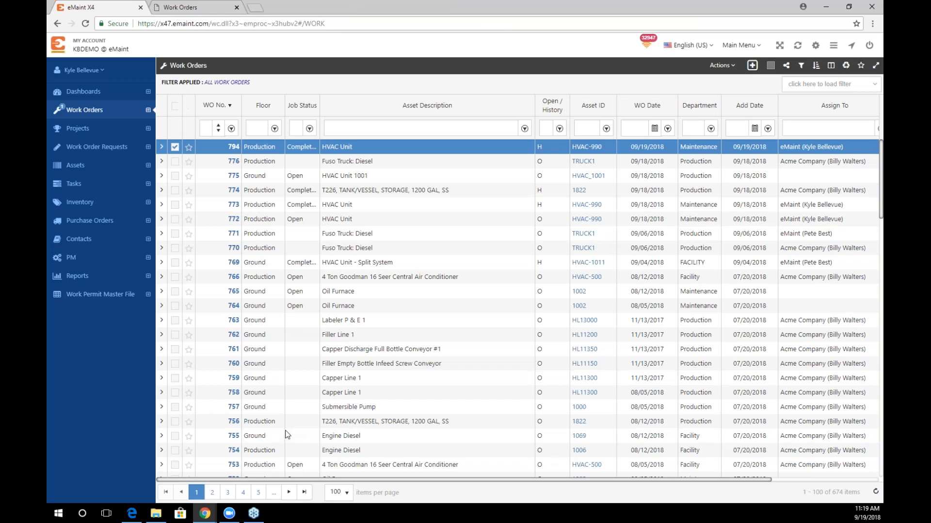
key("alt+Tab")
left_click(372, 375)
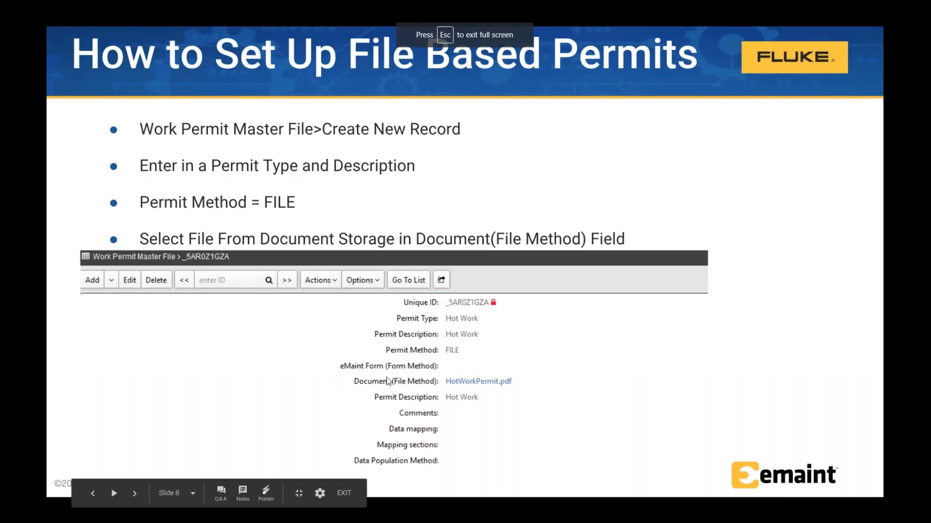
left_click(387, 377)
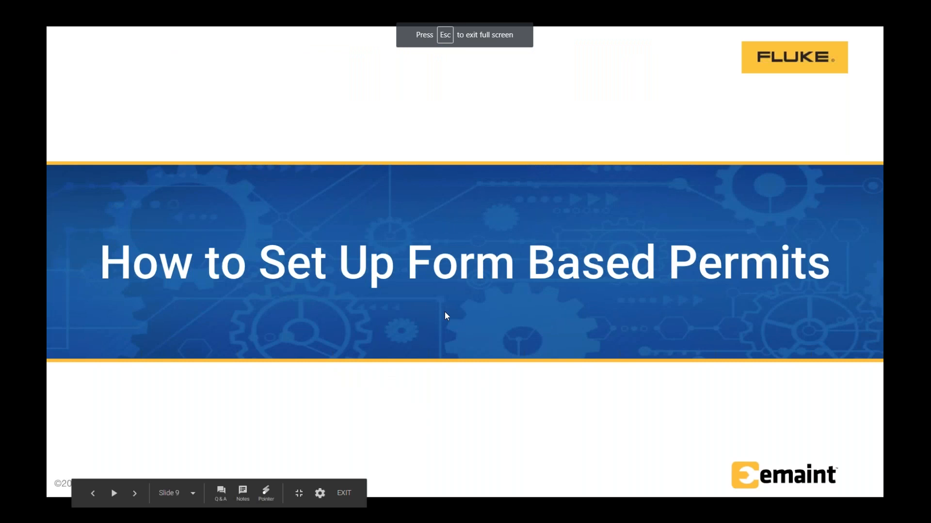
left_click(475, 314)
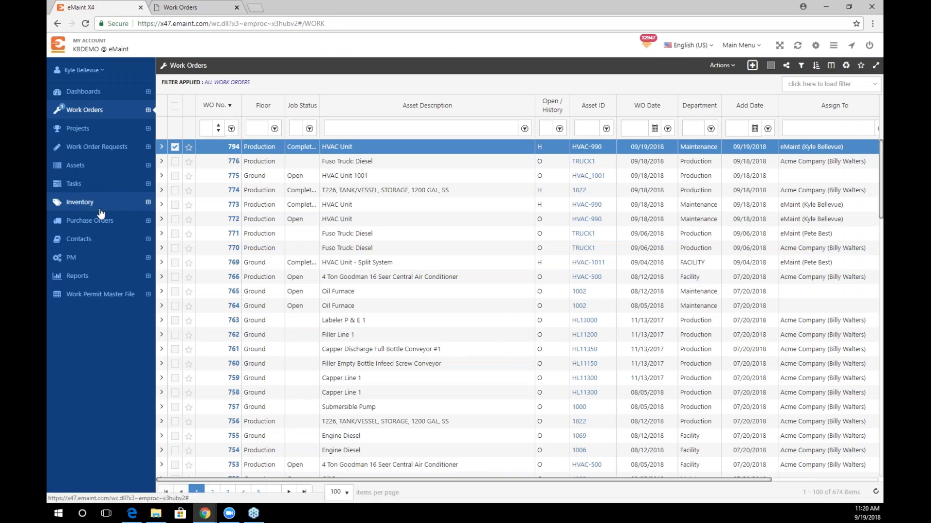
Open the table forms manager, search the tables for "permit" and list the available forms of the Permit Forms table.
left_click(89, 72)
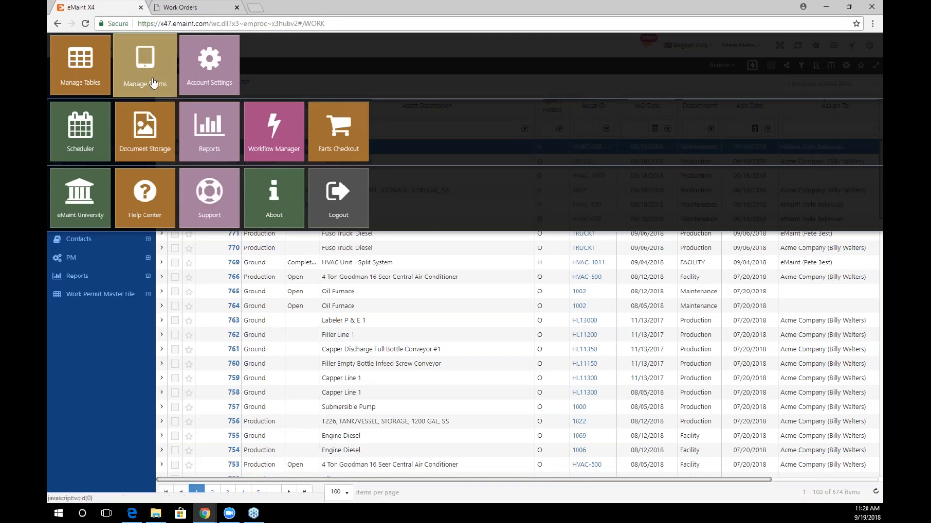
left_click(79, 73)
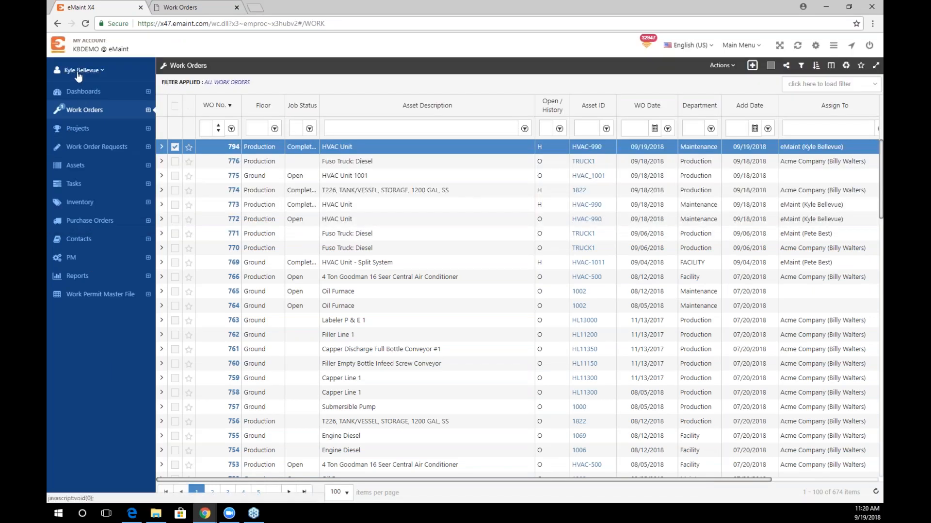
left_click(78, 71)
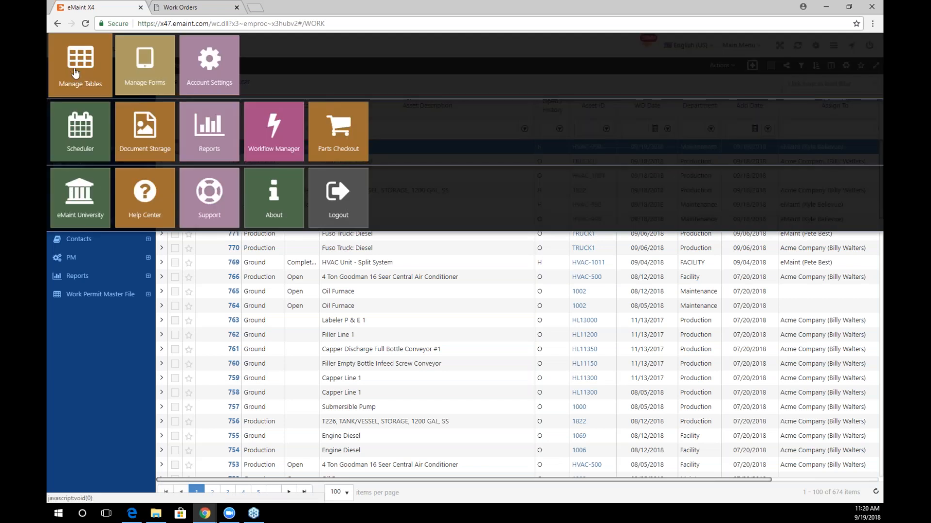
left_click(153, 74)
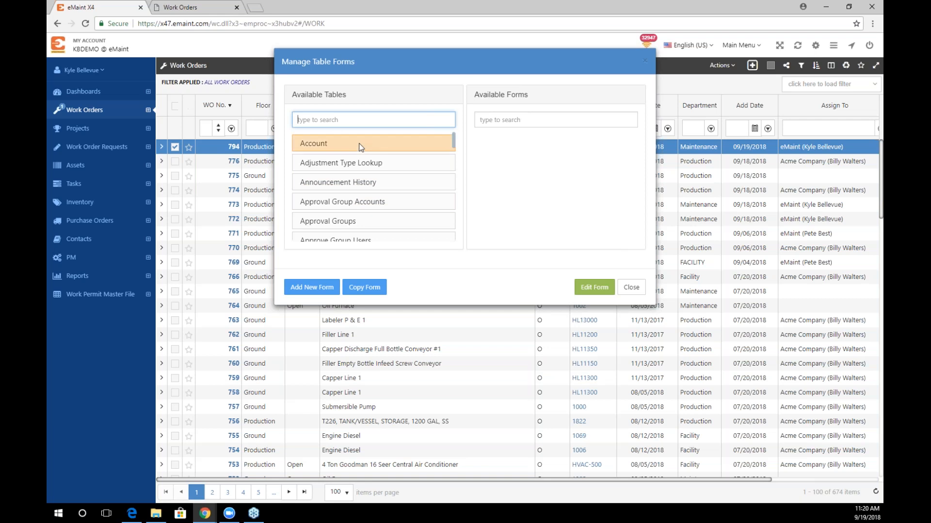
type("permit")
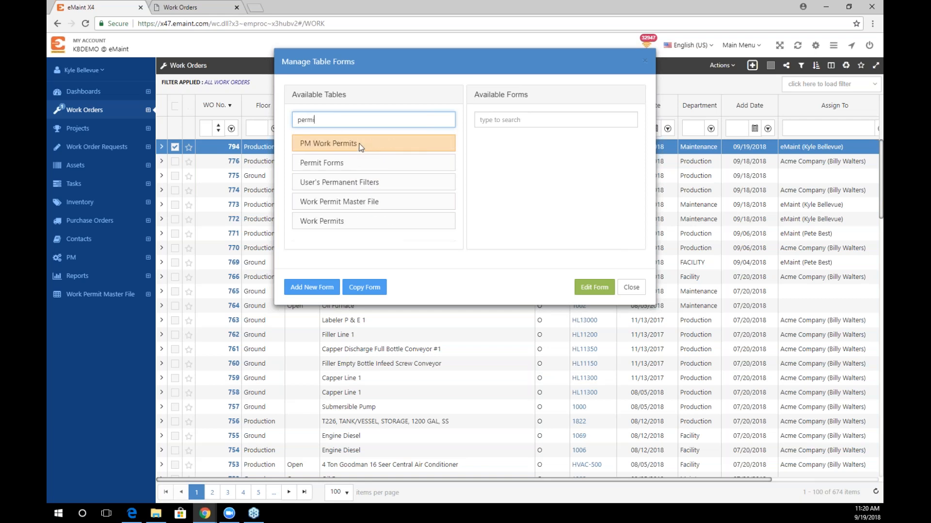
left_click(363, 161)
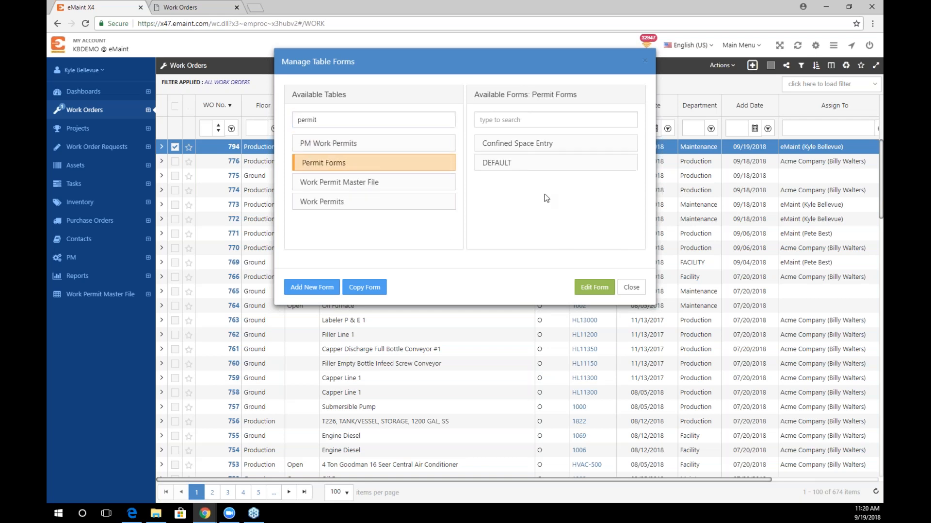
Examine the fields of the DEFAULT permit form in the form designer and return to the list of available forms.
left_click(531, 165)
double_click(496, 166)
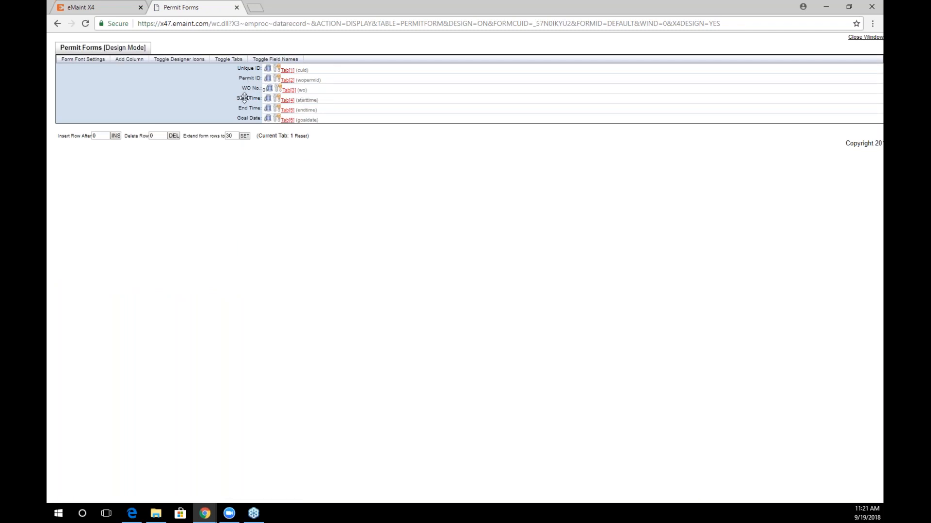
left_click(83, 6)
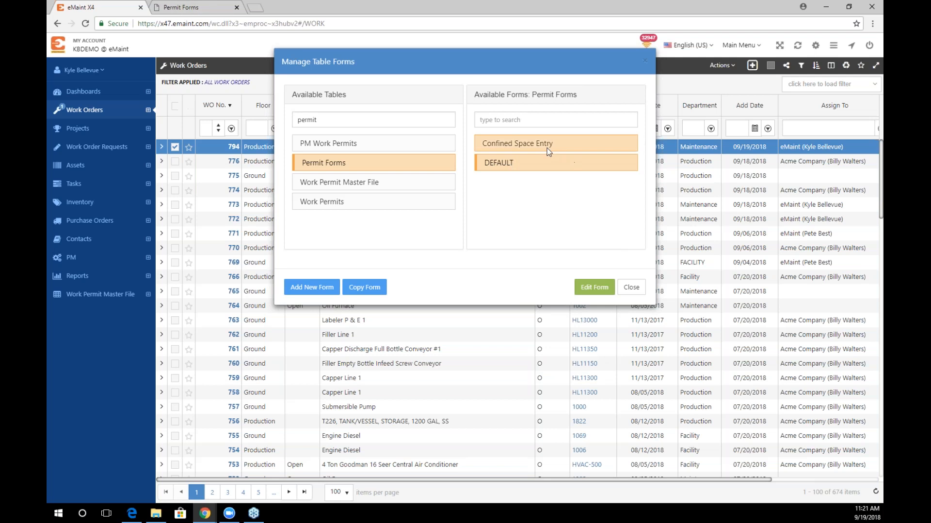
left_click(594, 287)
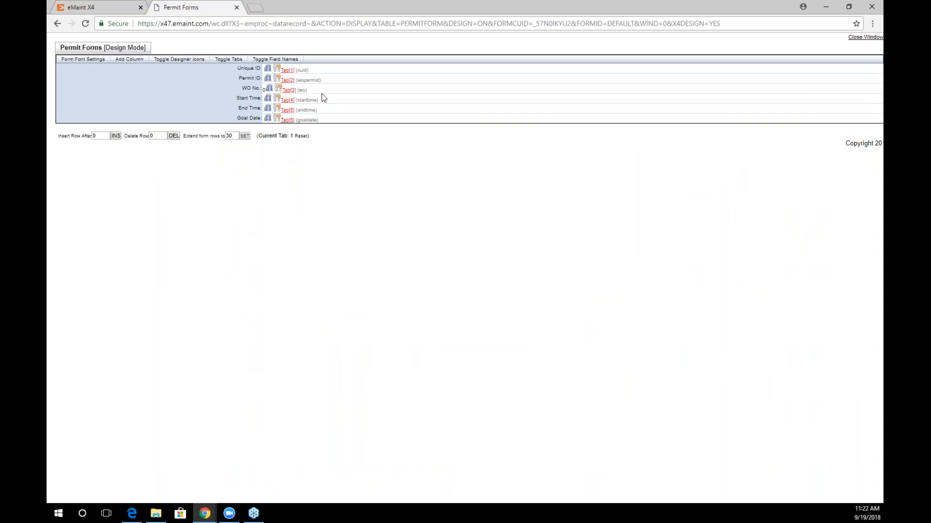
left_click(102, 7)
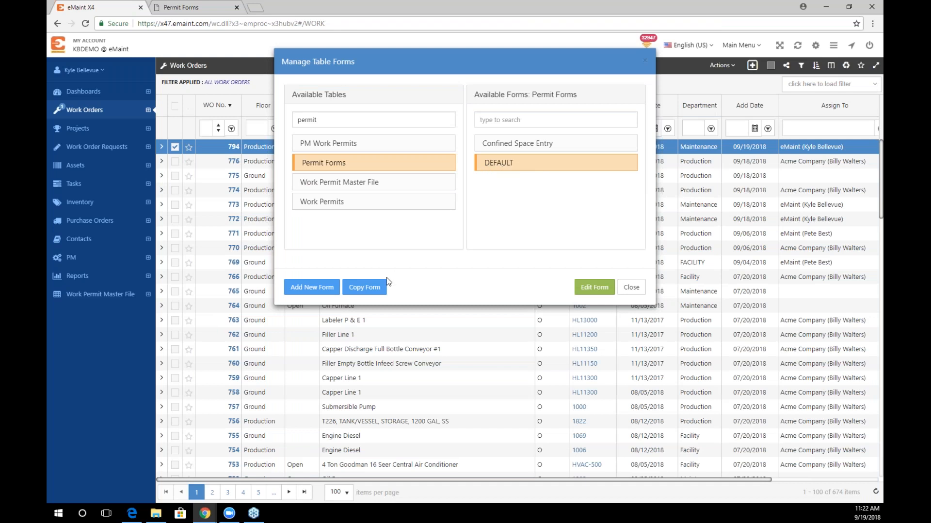
left_click(370, 289)
left_click(187, 7)
left_click(83, 5)
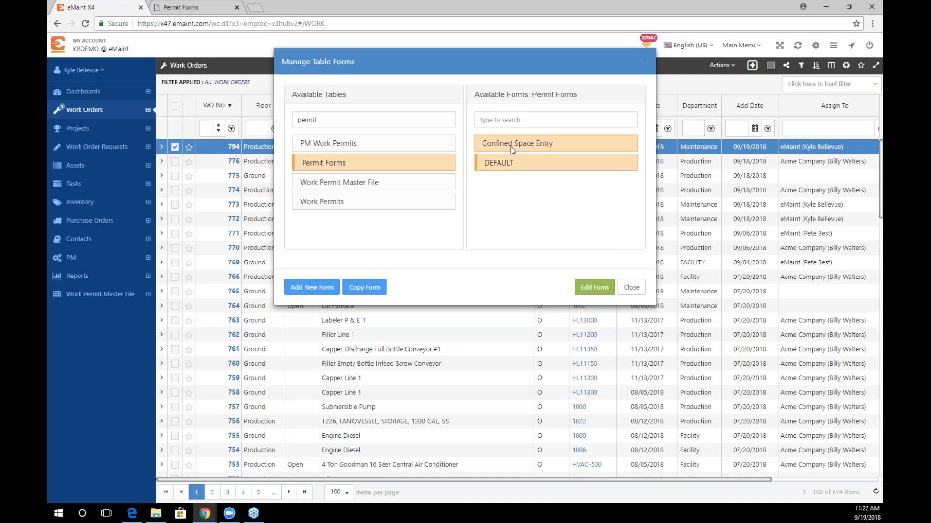
Open the Confined Space Entry form in the designer and start adding a field in the empty Levels cell below Carbon Monoxide(PPM).
left_click(510, 146)
left_click(594, 287)
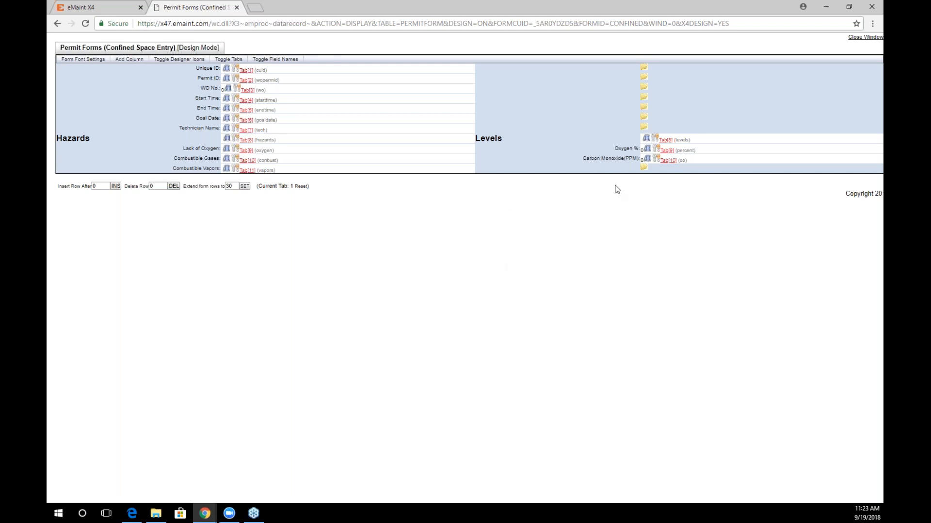
left_click(642, 167)
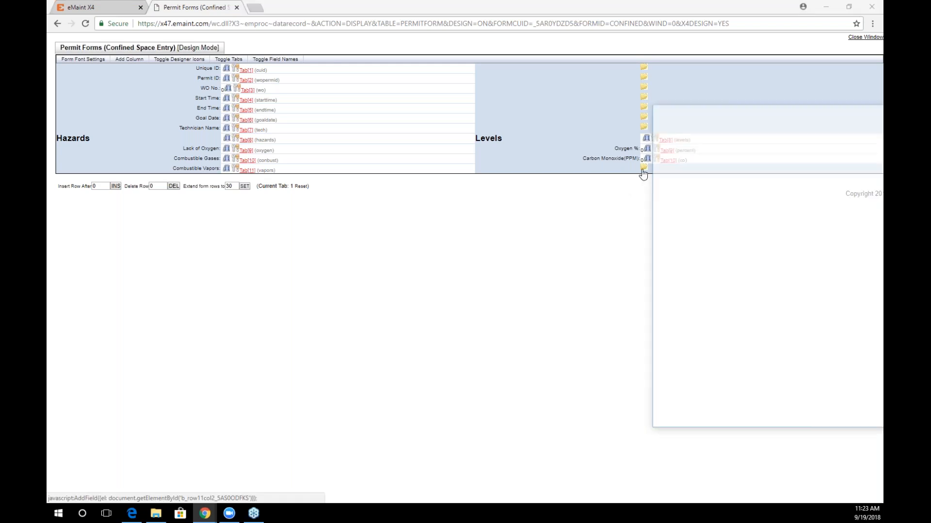
left_click_drag(732, 118, 470, 93)
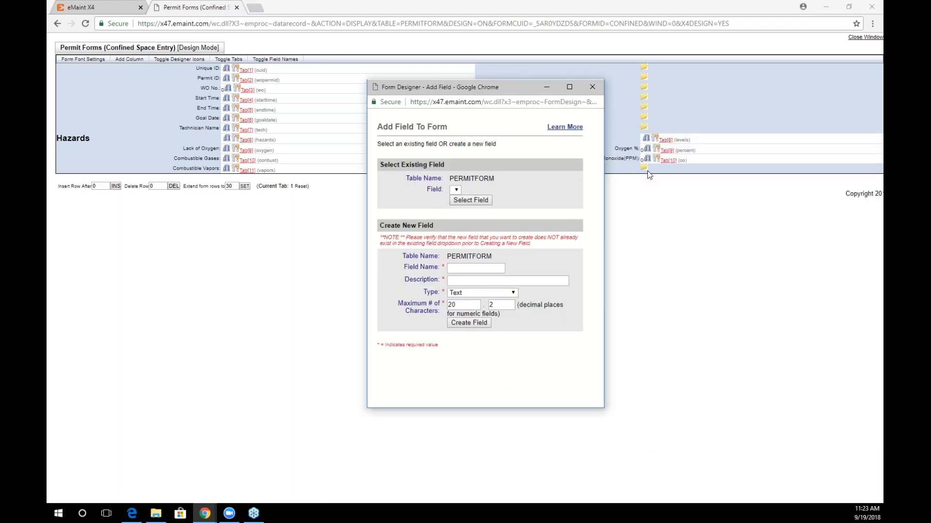
Create a numeric field AMMONIA described as Ammonia(PPM) with at most 4 characters and 2 decimal places.
left_click(480, 267)
type("AMMONIA")
left_click(482, 280)
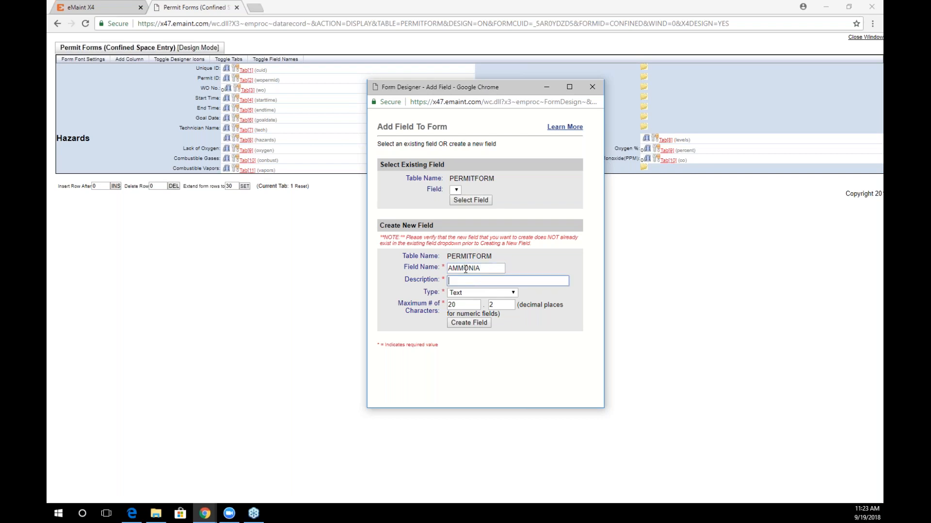
type("Ammonia(PPM)")
left_click(483, 294)
left_click(513, 318)
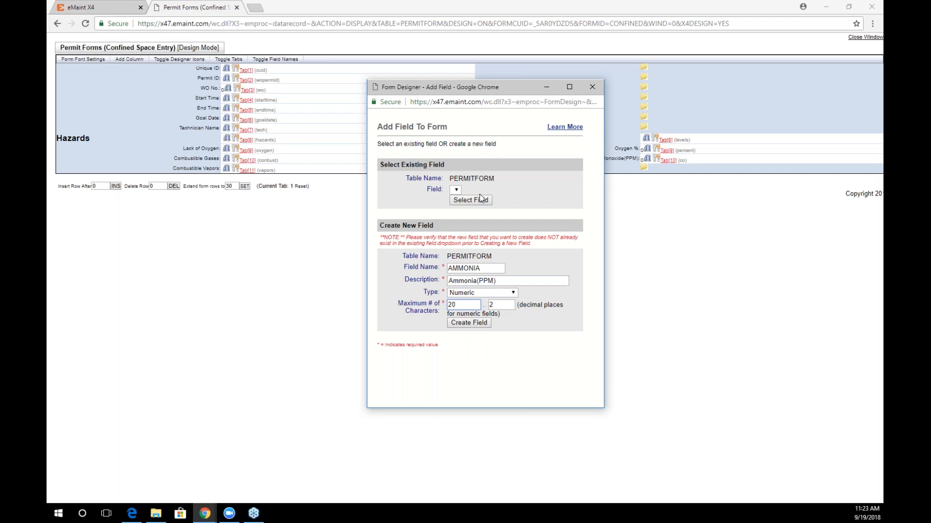
double_click(461, 306)
type("4")
left_click(469, 324)
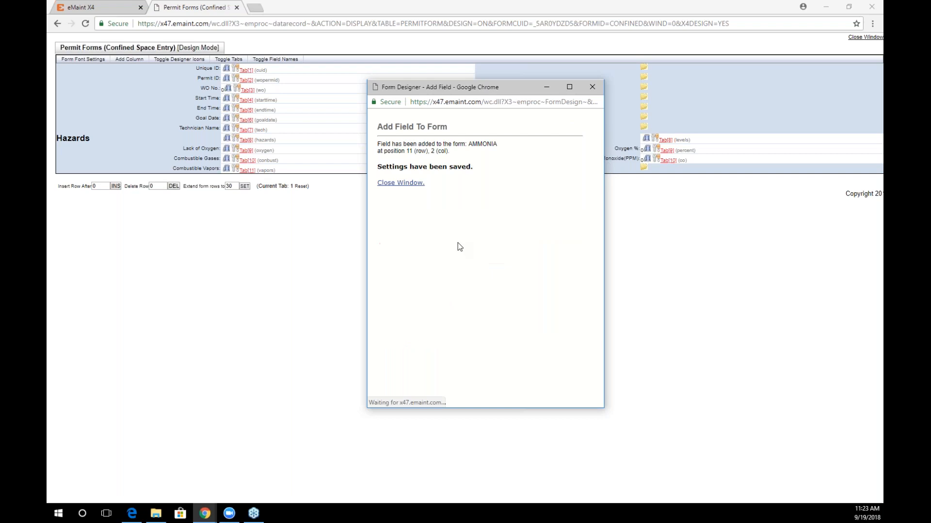
left_click(400, 182)
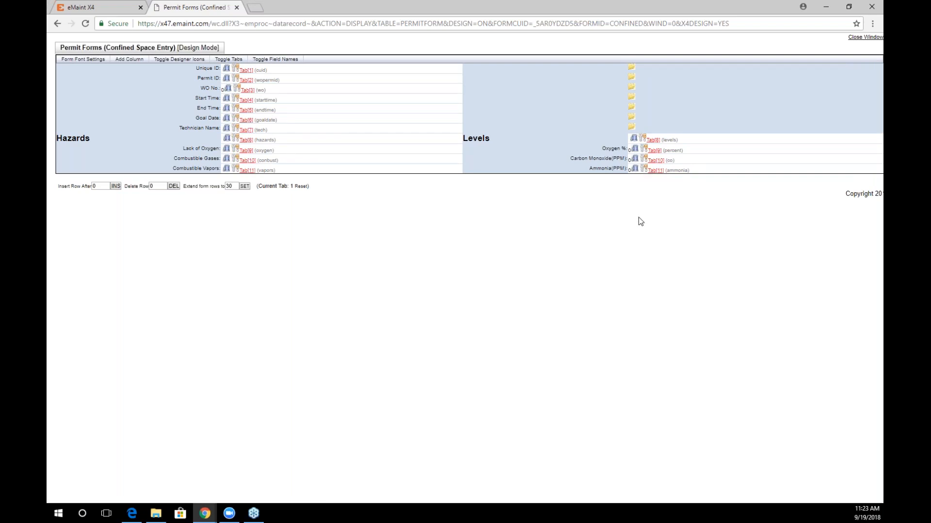
Make the Ammonia(PPM) field required so that it cannot be empty, and save its properties.
left_click(644, 168)
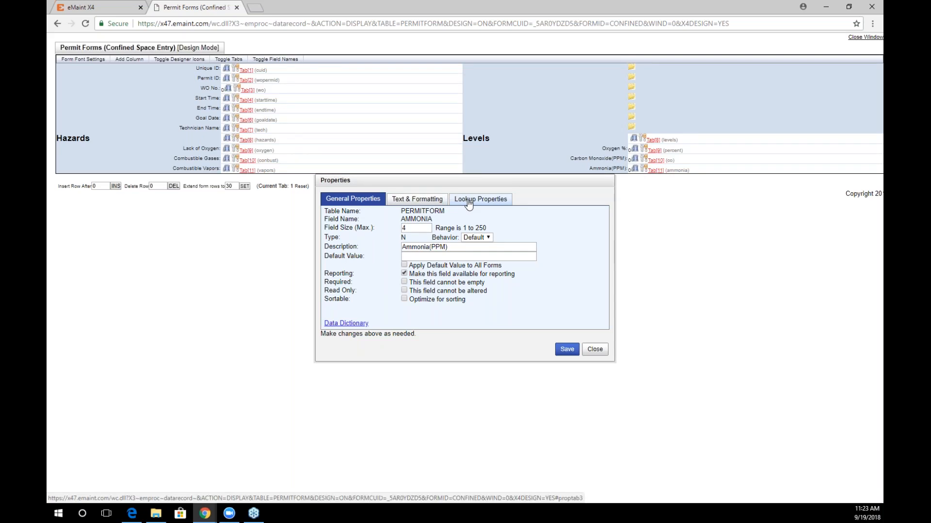
left_click(469, 204)
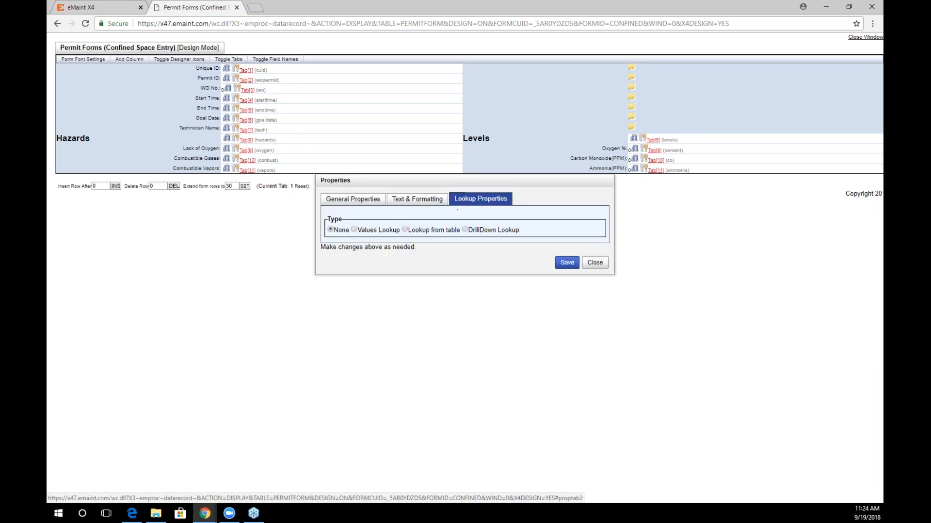
left_click(376, 201)
left_click(405, 282)
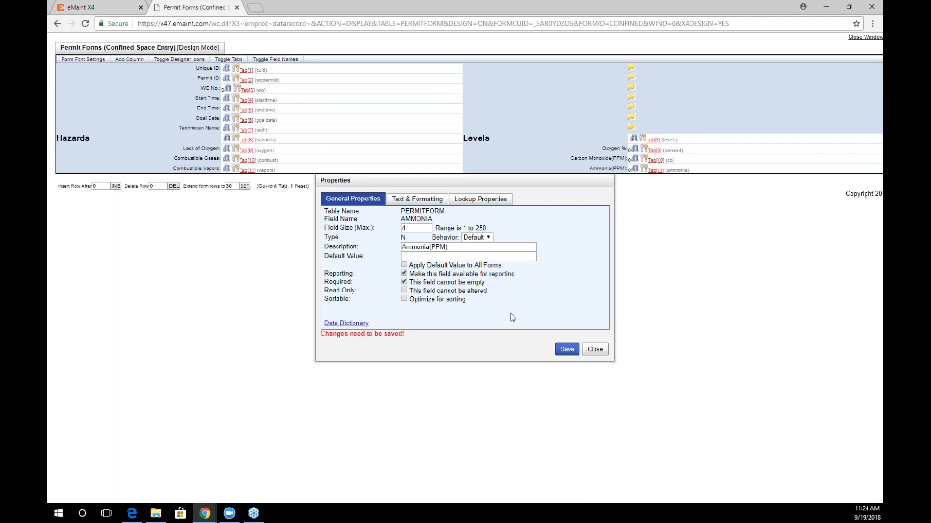
left_click(563, 352)
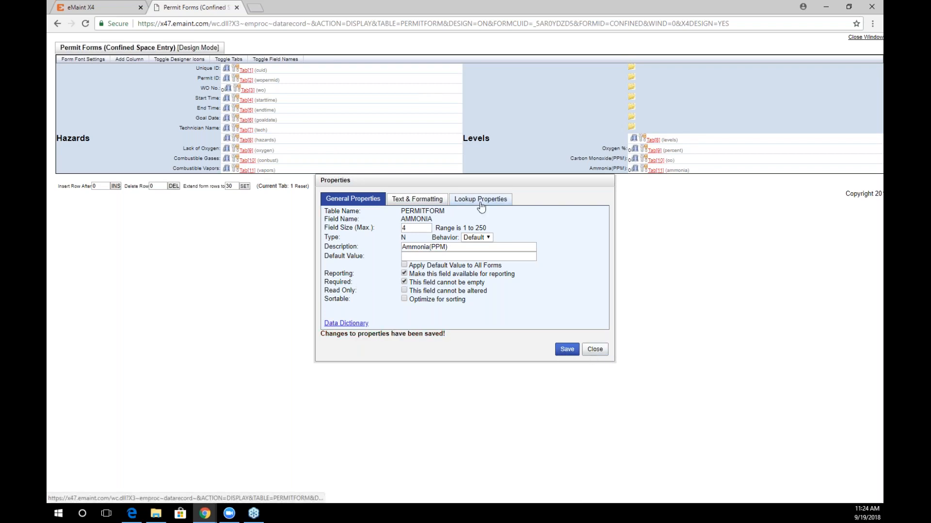
left_click(595, 349)
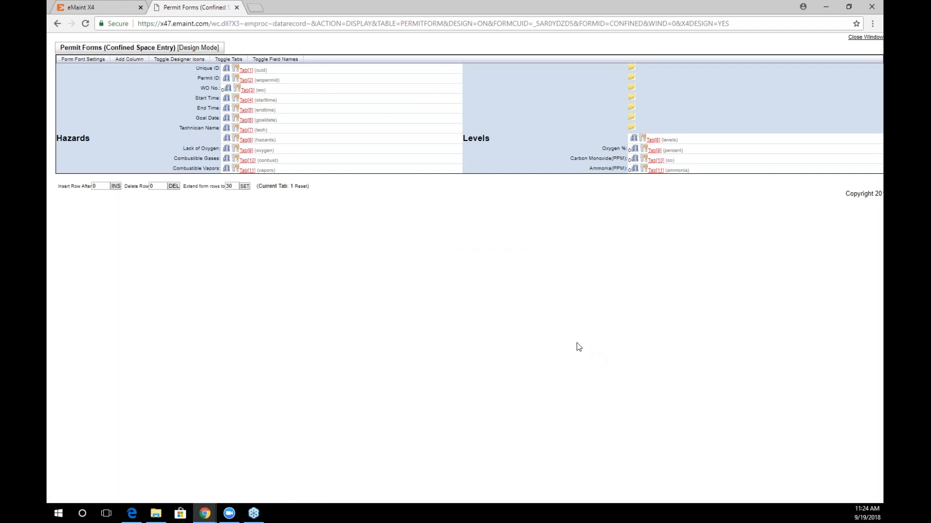
Review the Yes/No values lookup of the Lack of Oxygen field in the Confined Space Entry form and save its properties.
left_click(237, 159)
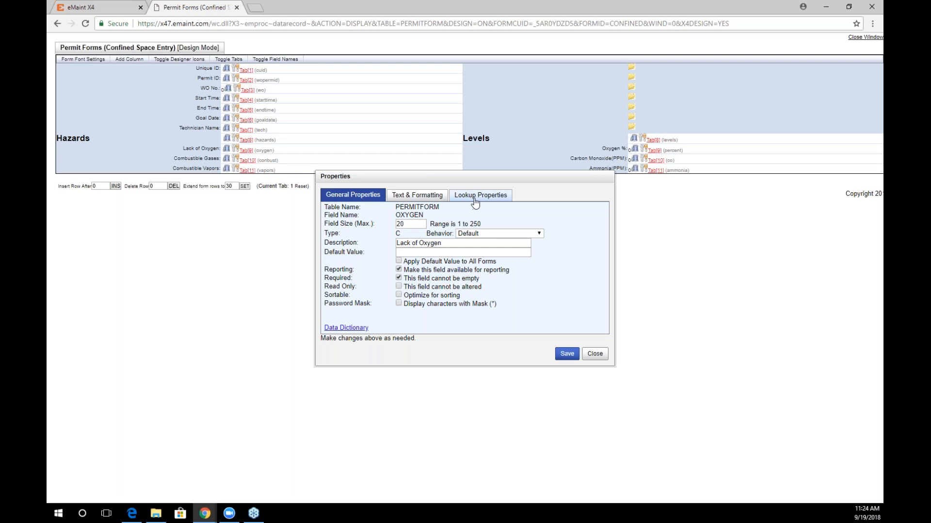
left_click(477, 201)
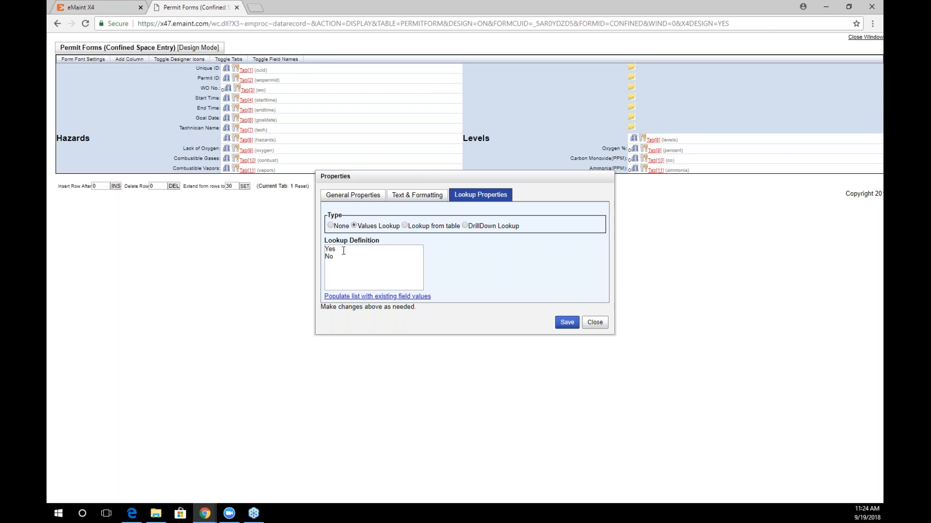
left_click(573, 328)
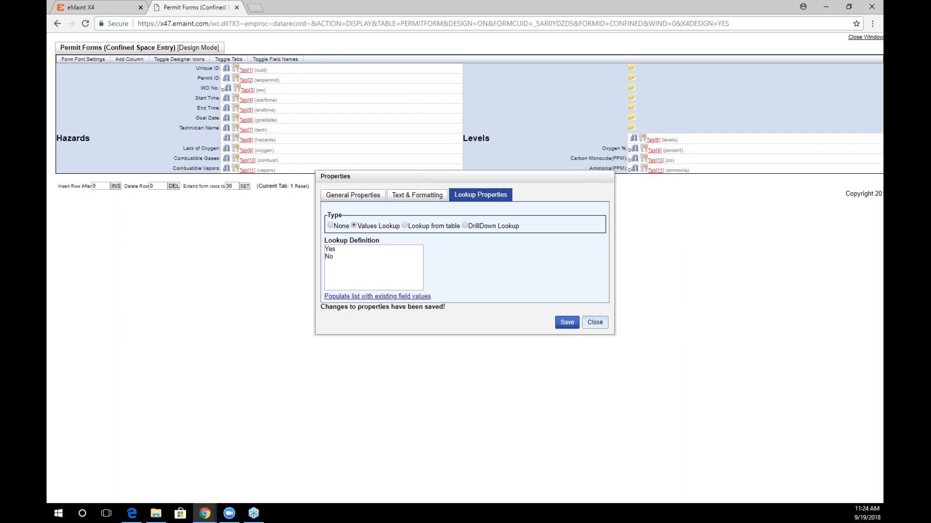
left_click(595, 322)
Leave the table forms manager and start a Work Permit Master File record with permit type and description Confined Space.
left_click(118, 8)
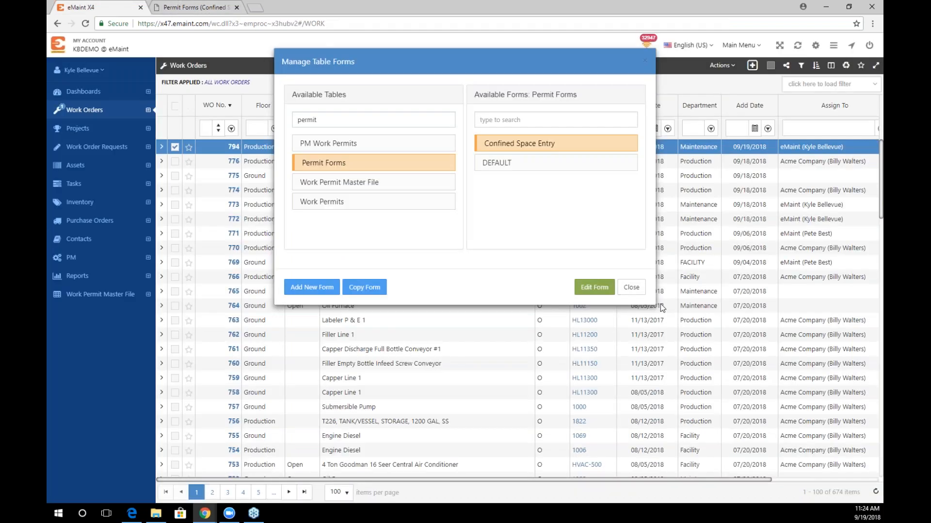
left_click(641, 290)
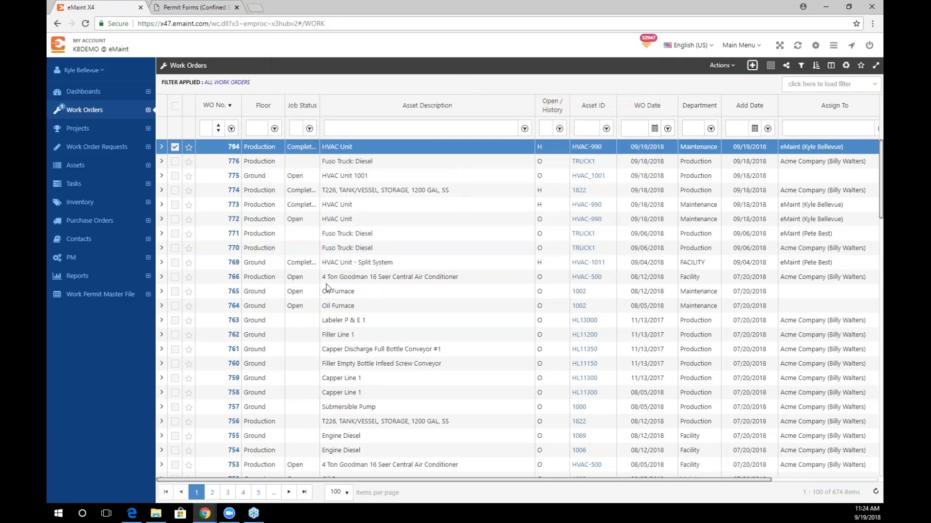
left_click(57, 301)
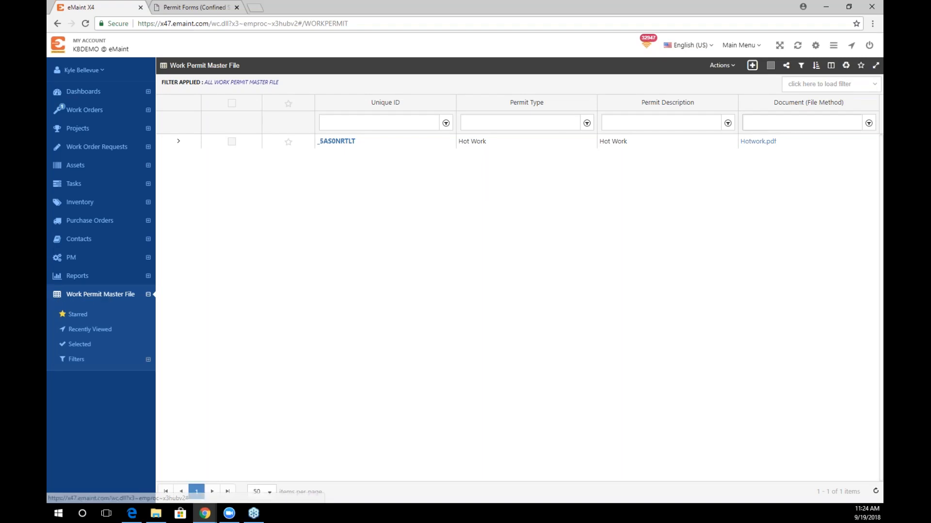
left_click(752, 66)
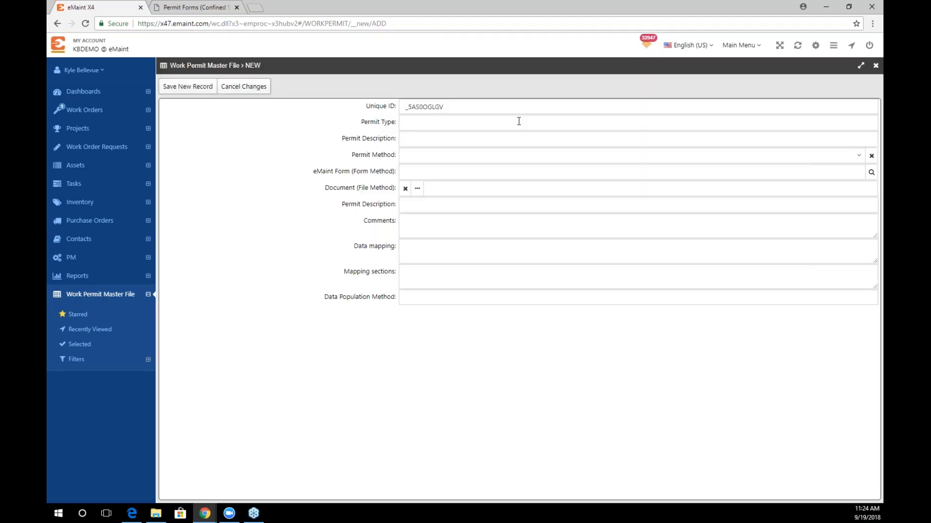
left_click(518, 121)
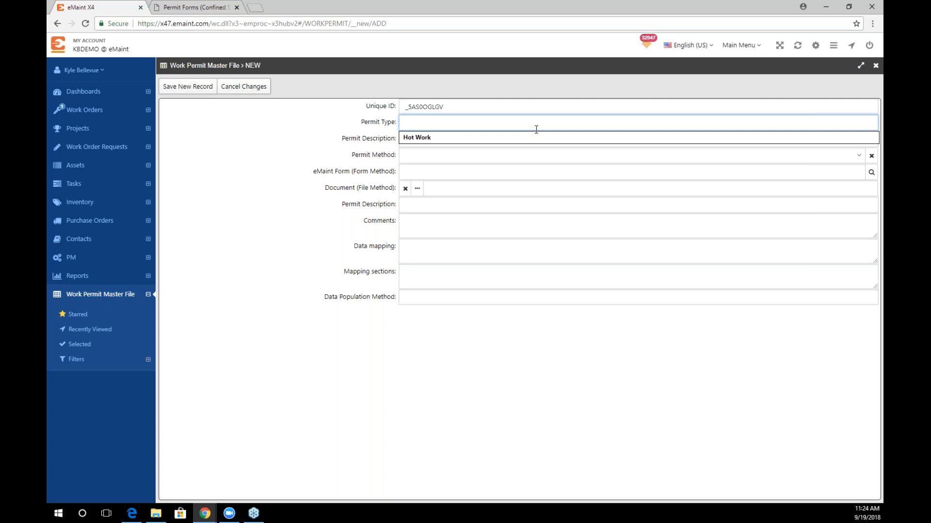
type("Con")
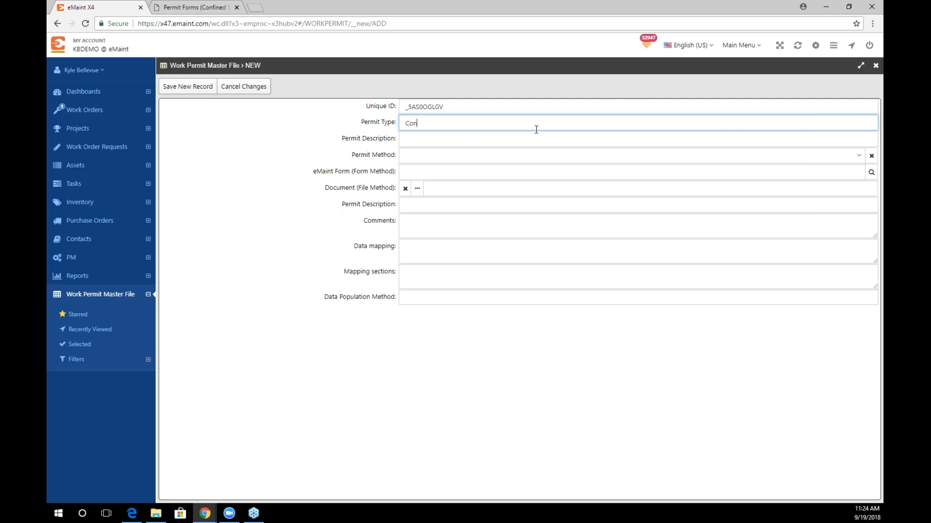
type("fined Space")
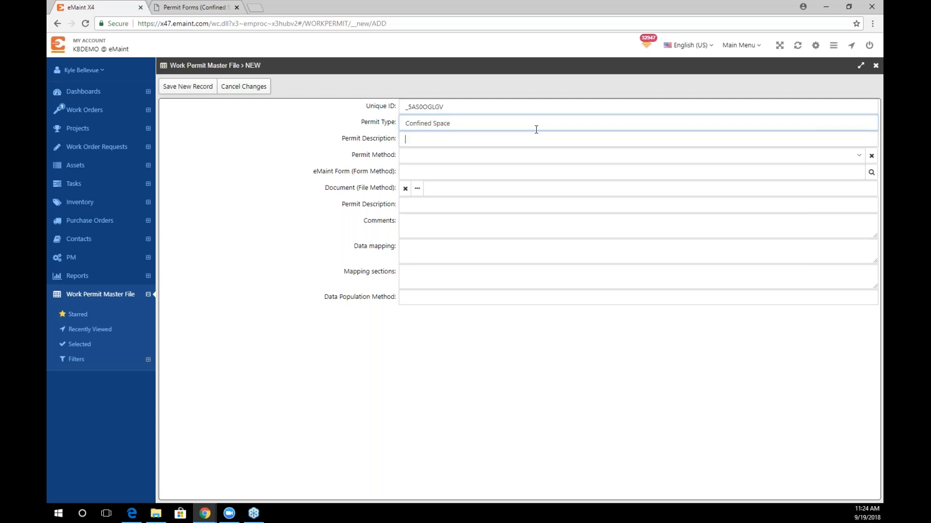
type("Confined Space")
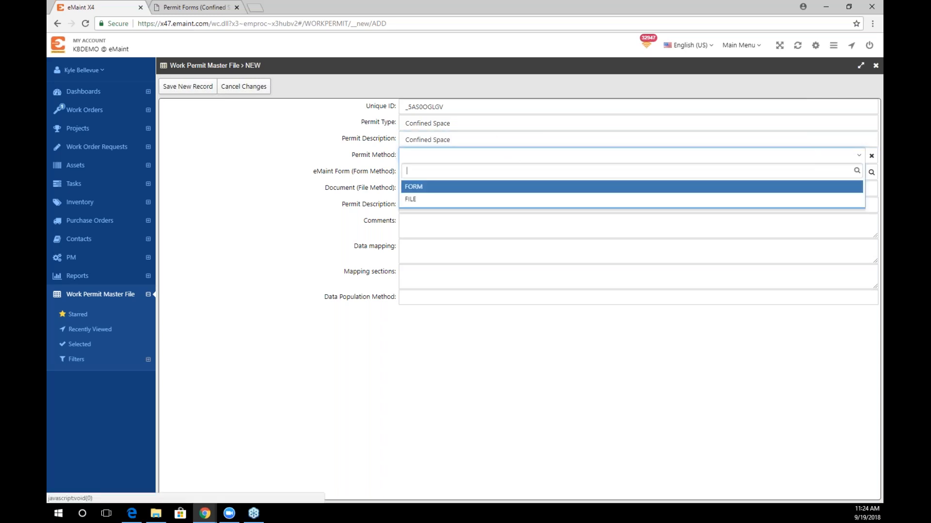
Set the permit method to FORM, link the CONFINED form from the forms list, and save the new master file record.
left_click(456, 188)
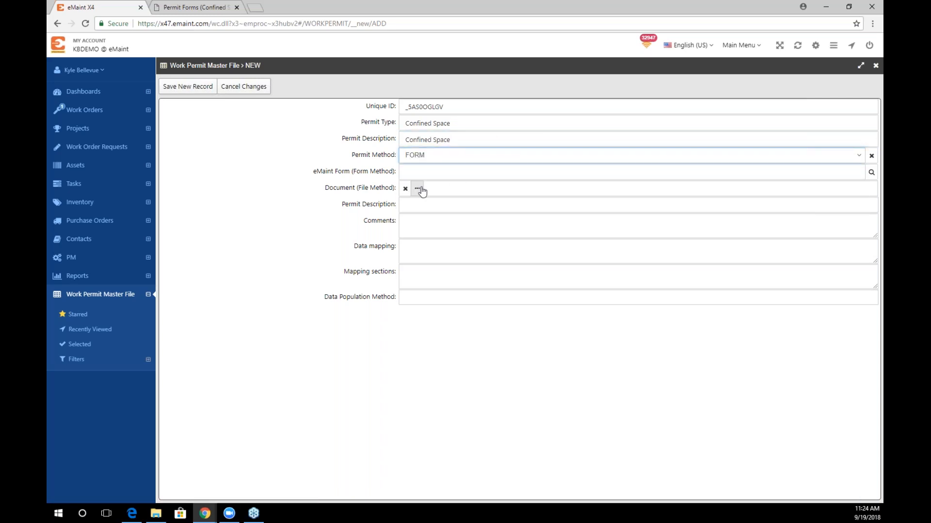
left_click(413, 173)
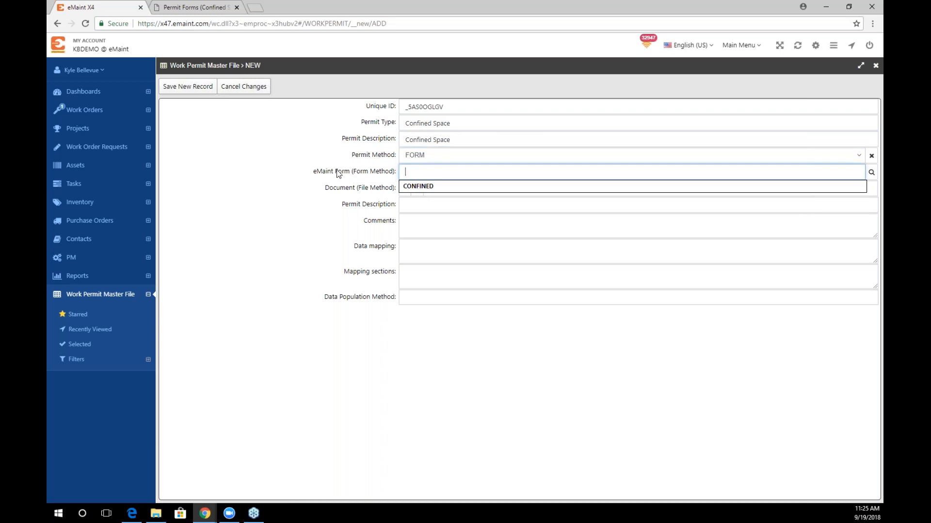
left_click(872, 173)
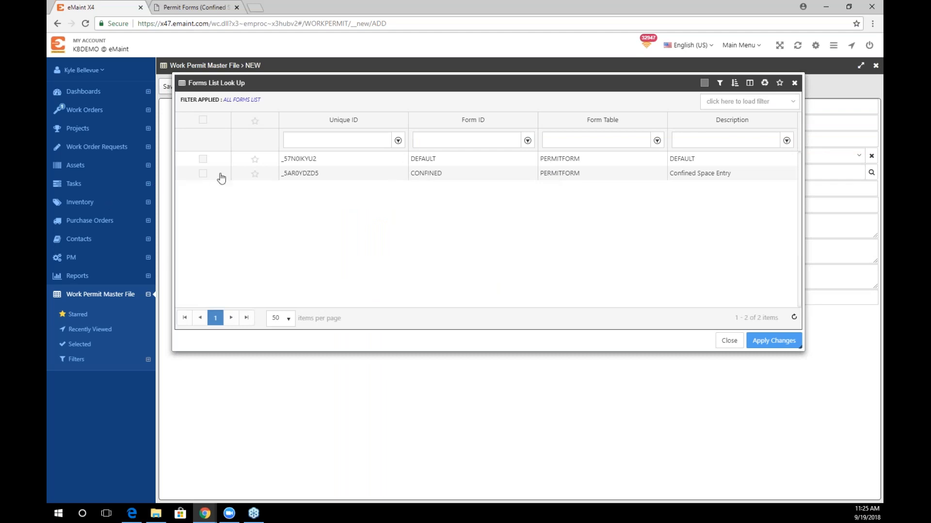
left_click(202, 173)
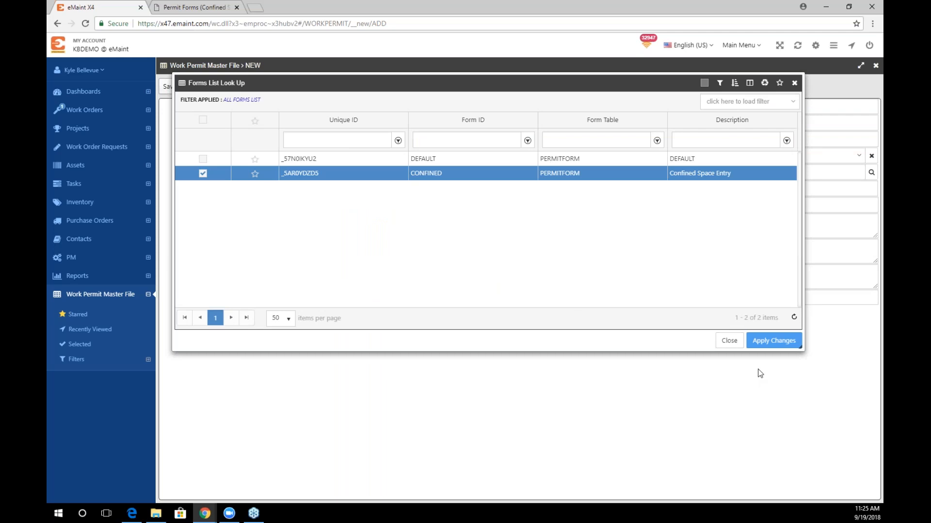
left_click(766, 341)
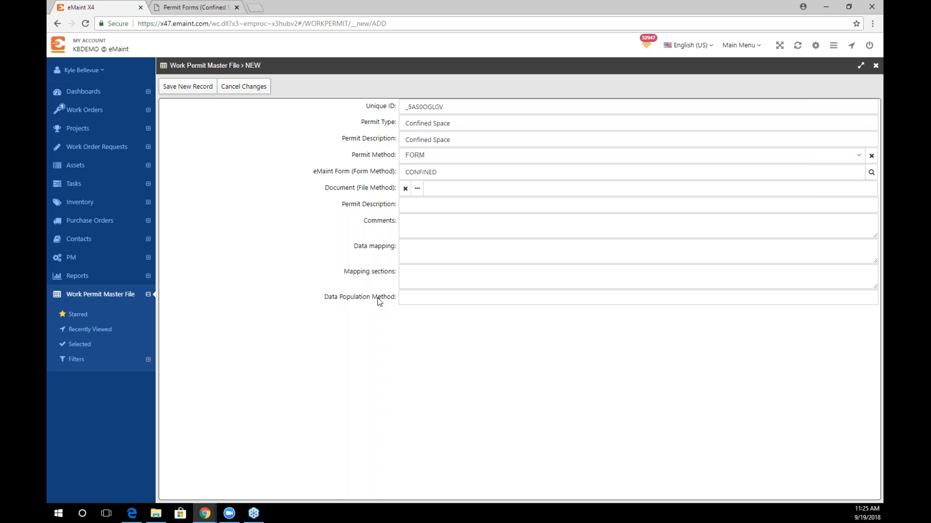
left_click(181, 90)
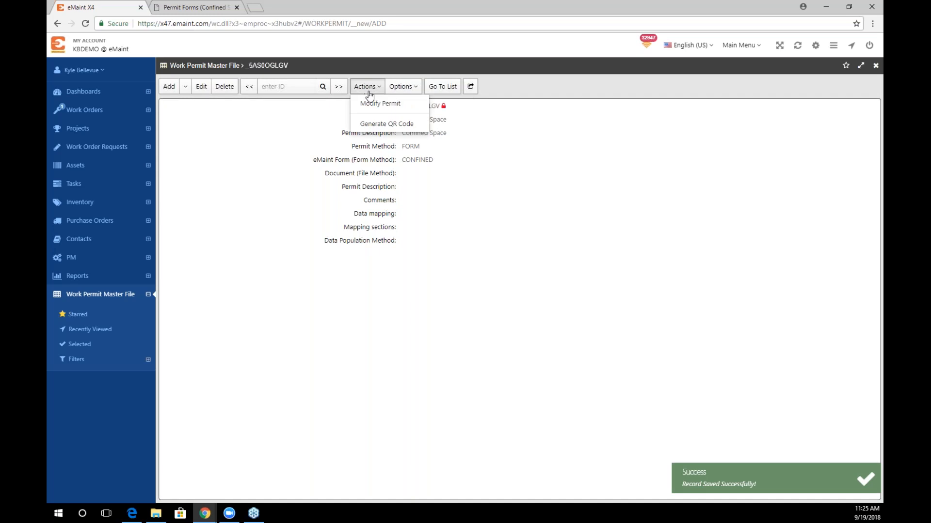
Use Modify Permit on the Confined Space record, view its form in the designer, and return to the record.
left_click(373, 107)
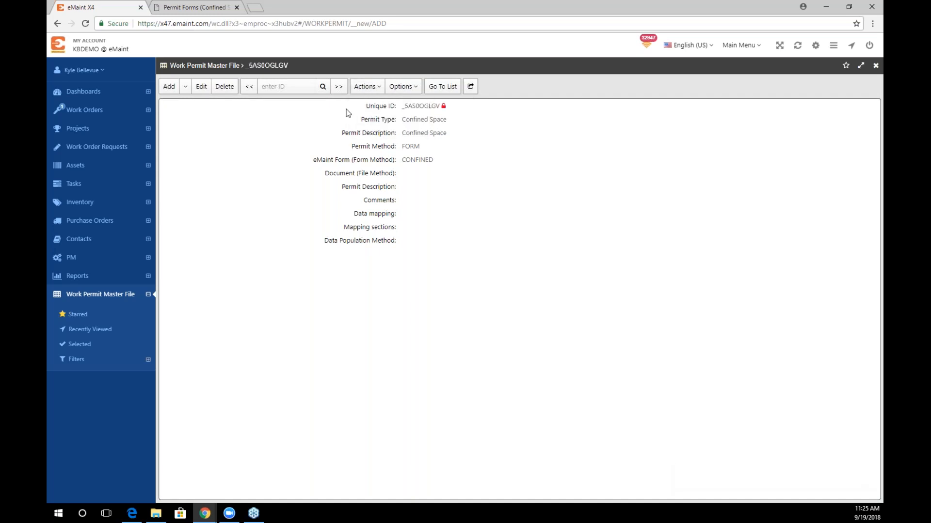
mouse_move(355, 91)
left_click(364, 108)
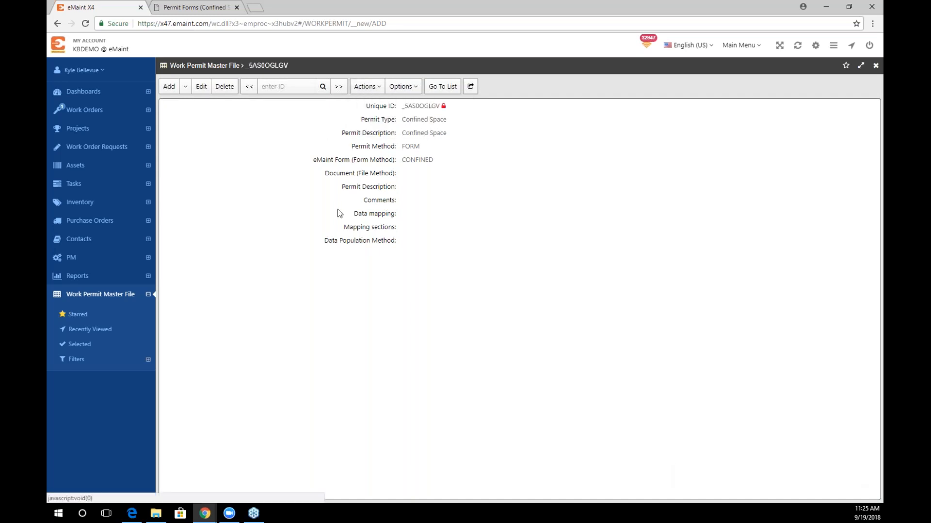
left_click(190, 8)
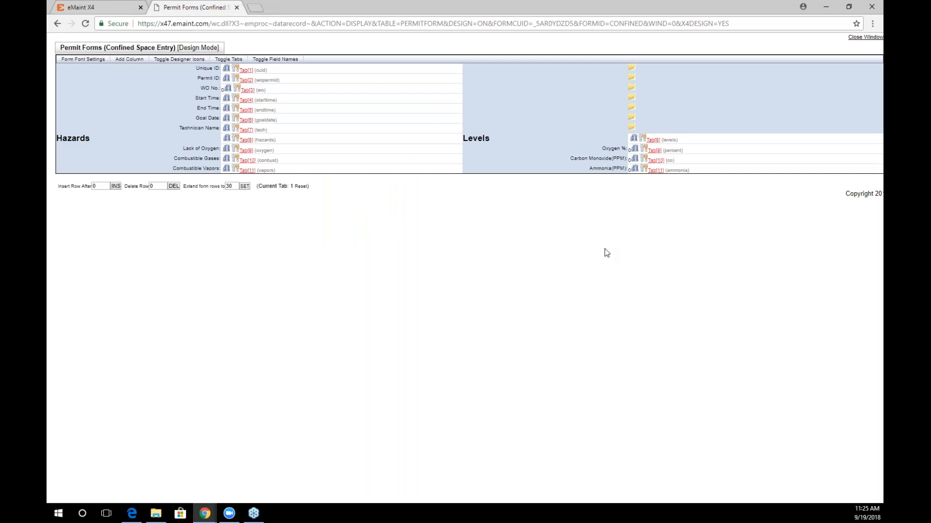
left_click(95, 7)
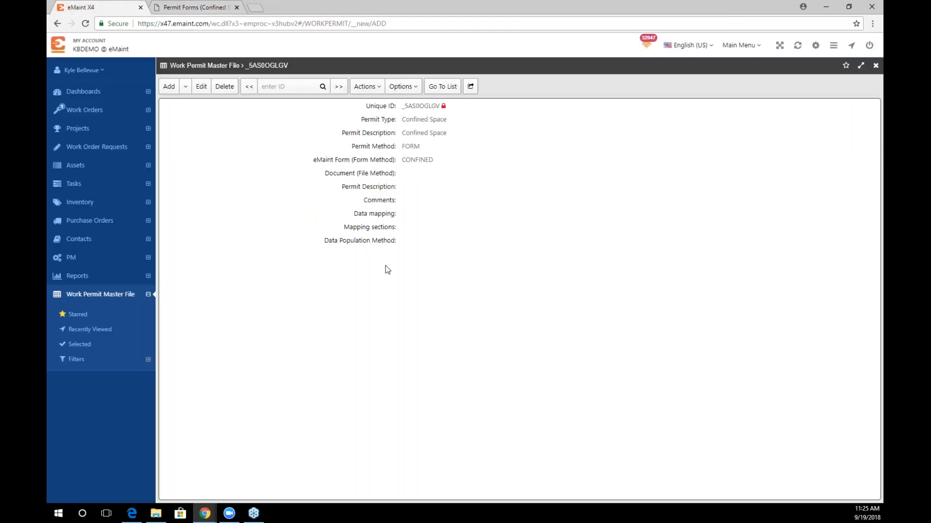
Clear the existing PM list filter, filter by Pmid 1053, and open the Oil Water Separator Annual Pumpout record.
left_click(60, 261)
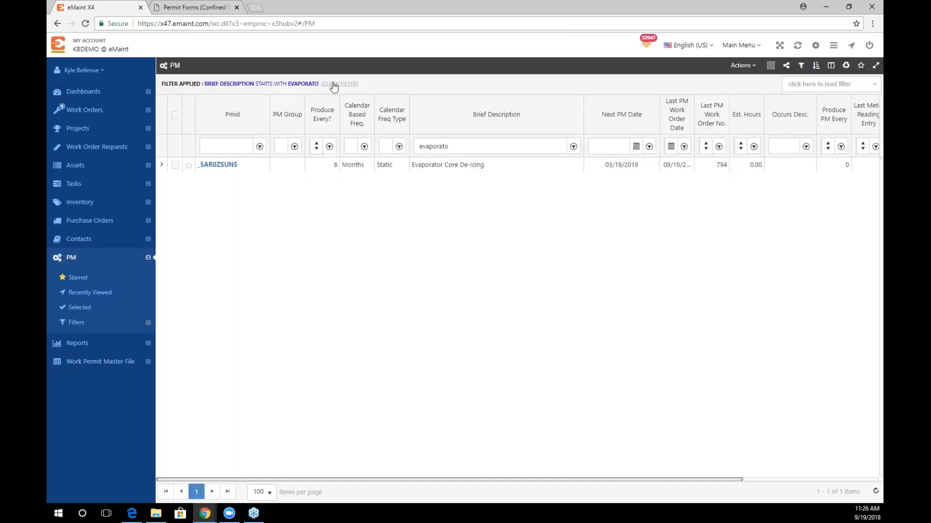
left_click(224, 147)
type("1053")
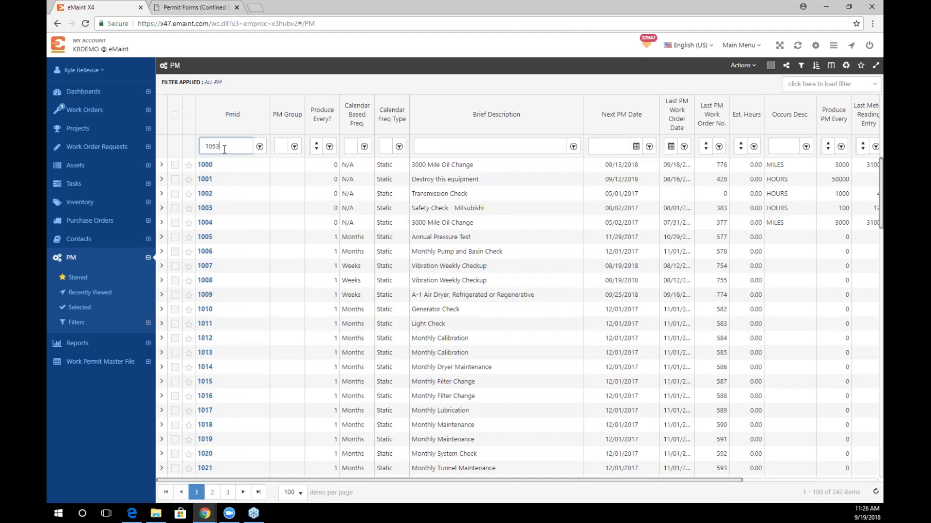
key("Return")
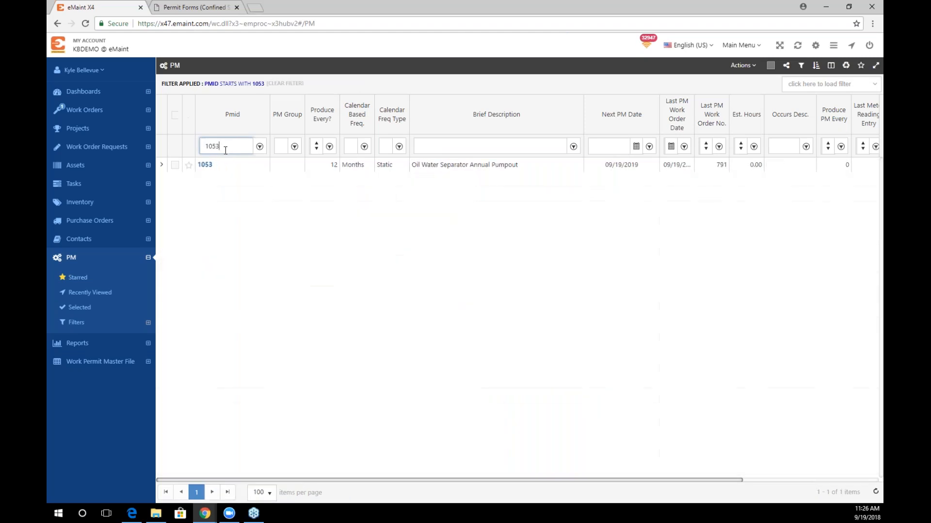
left_click(204, 165)
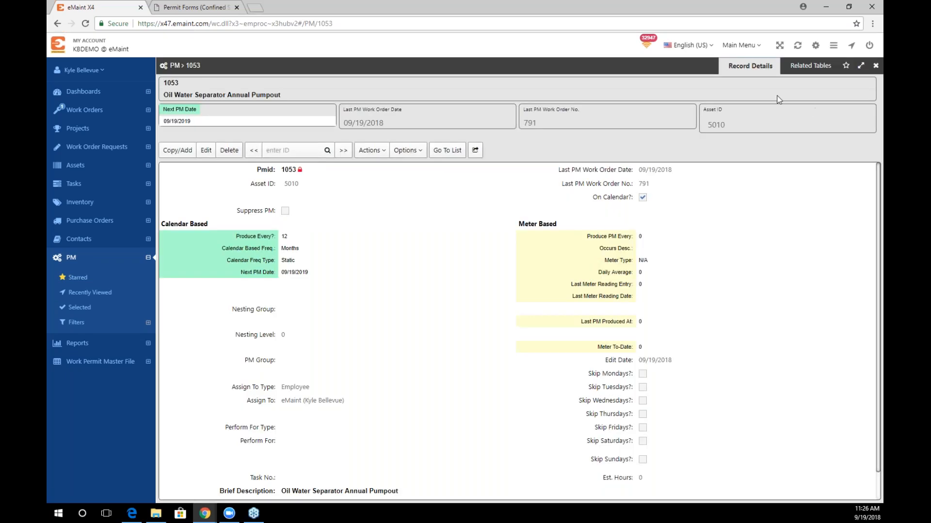
Add a PM Work Permits record to PM 1053 and assign the Confined Space permit type from the master file.
left_click(801, 69)
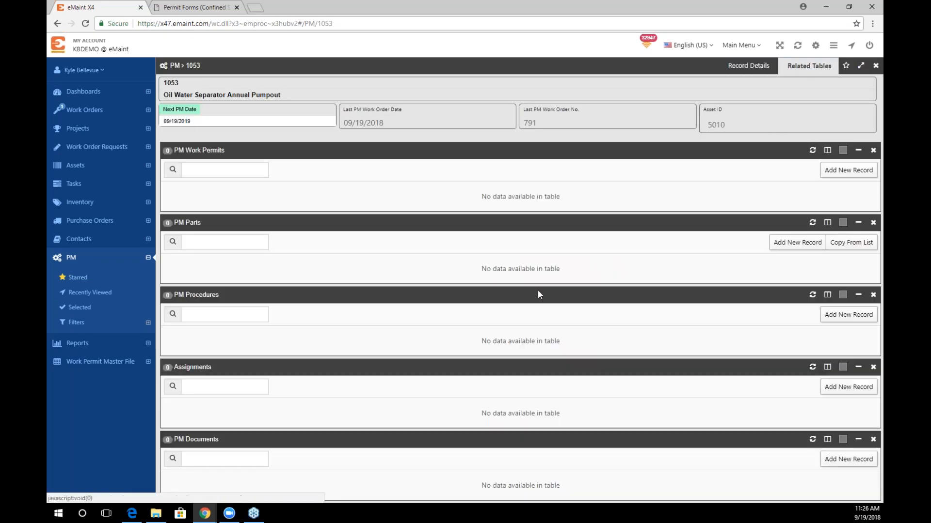
left_click(837, 177)
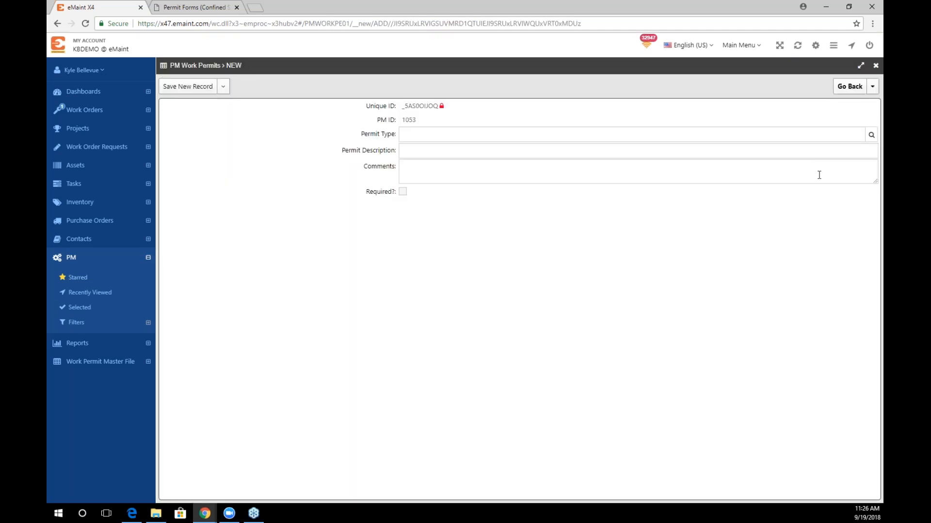
left_click(449, 135)
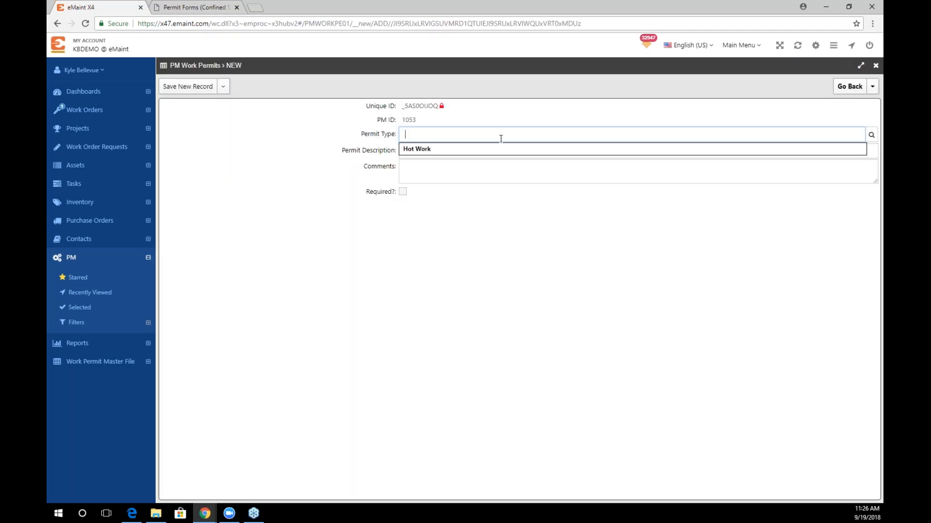
left_click(872, 137)
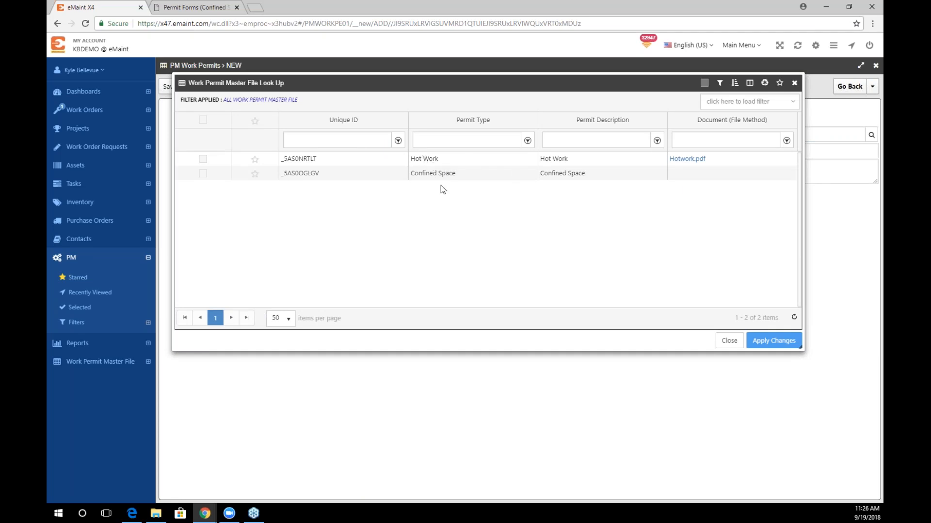
left_click(203, 173)
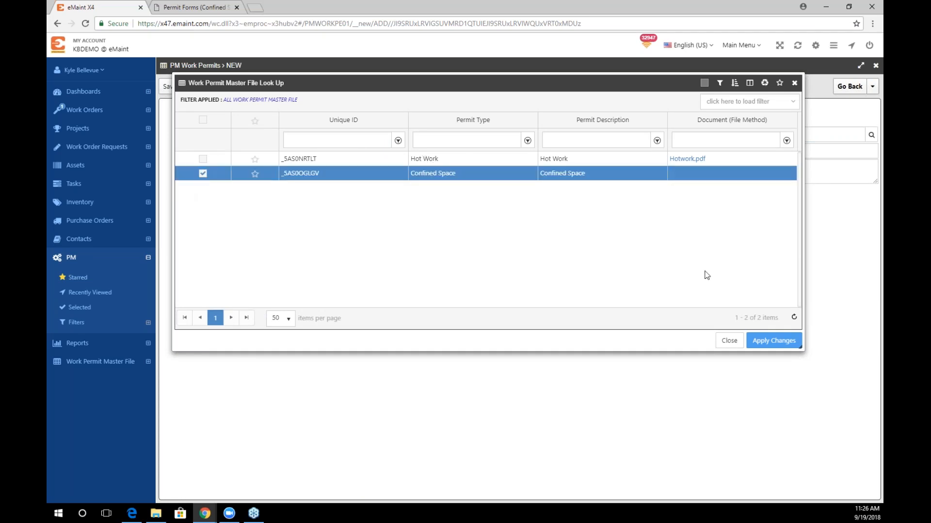
left_click(787, 343)
Enter the comment "Please complete permit before closing WO", mark the PM work permit as required, and save the record.
left_click(508, 178)
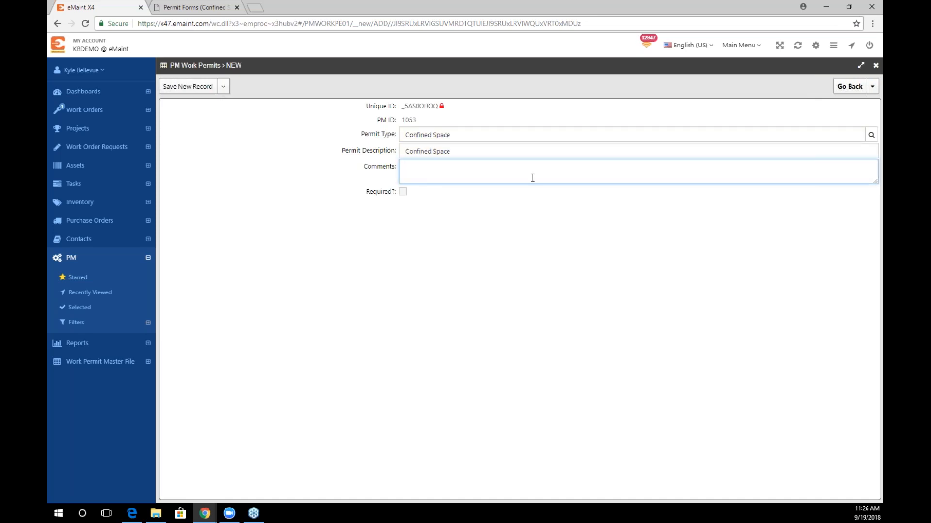
type("Please complete permit before closing WO")
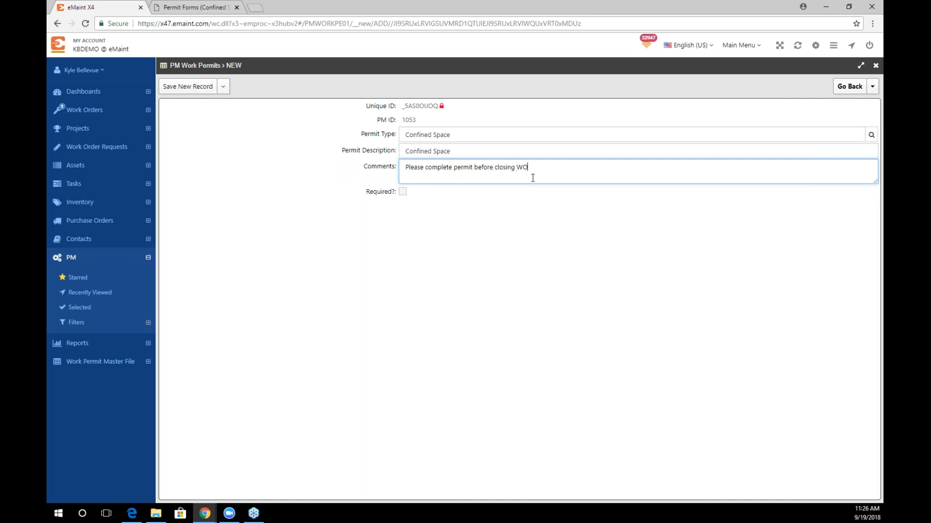
left_click(403, 191)
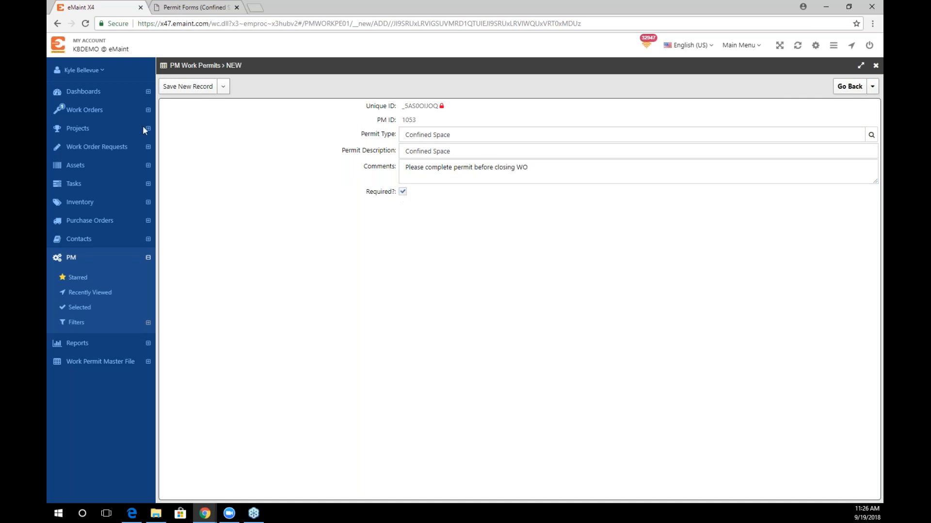
left_click(176, 89)
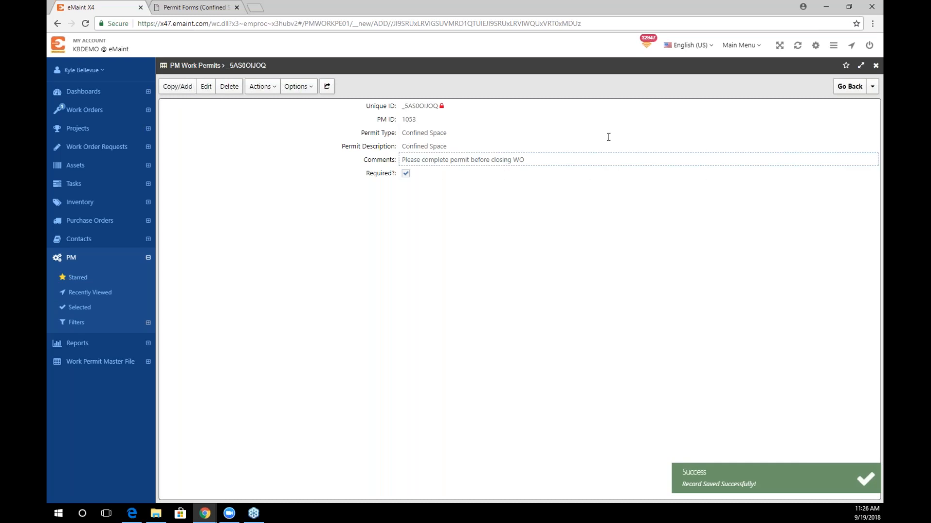
mouse_move(854, 92)
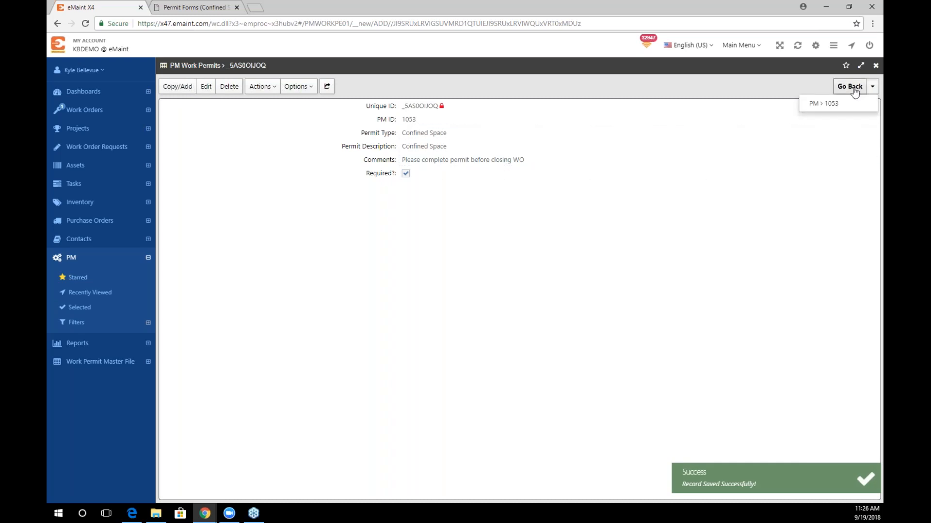
Return to PM 1053 and manually generate its work order.
left_click(854, 91)
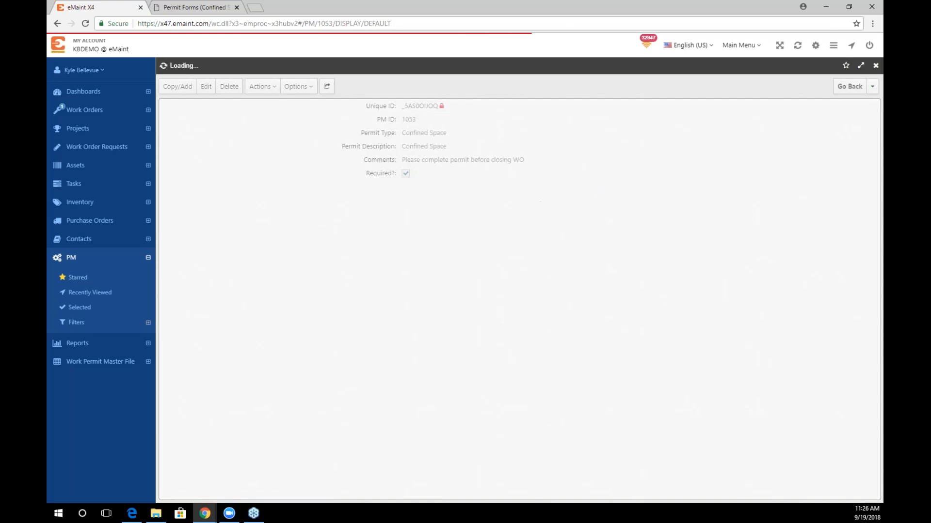
left_click(749, 66)
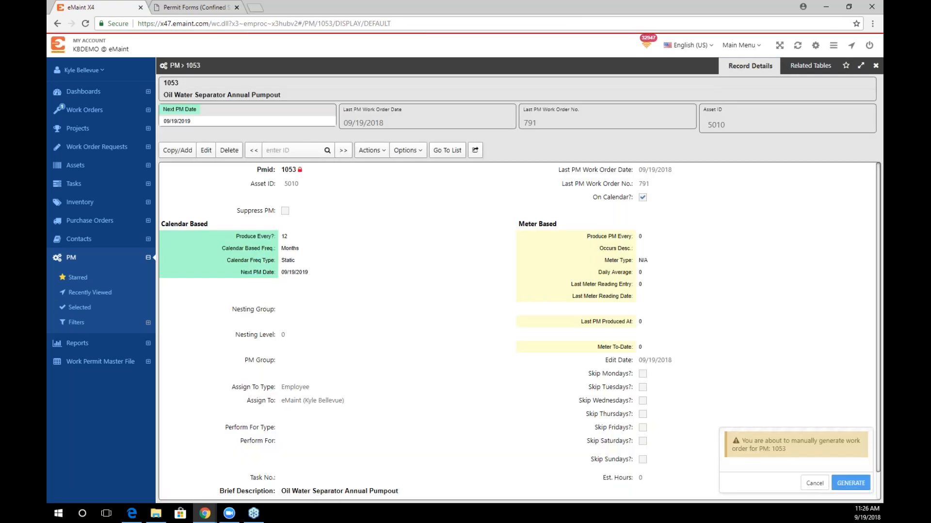
left_click(850, 484)
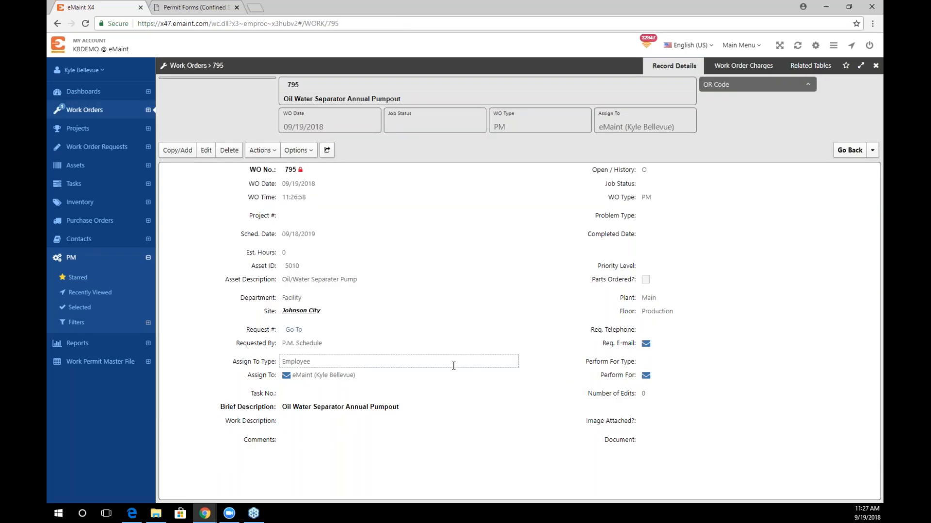
Find the Confined Space permit in the generated work order's related Work Permits table and open its permit form.
left_click(801, 66)
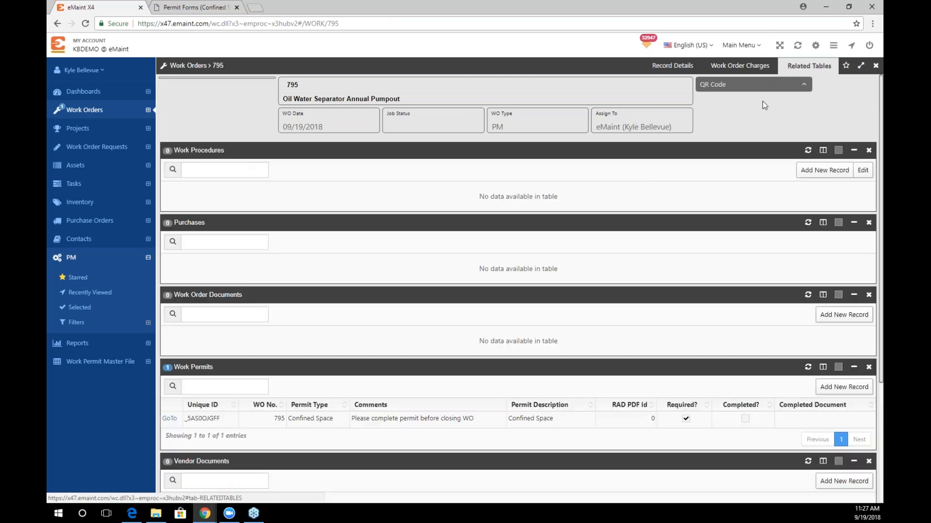
scroll(383, 359, "down", 3)
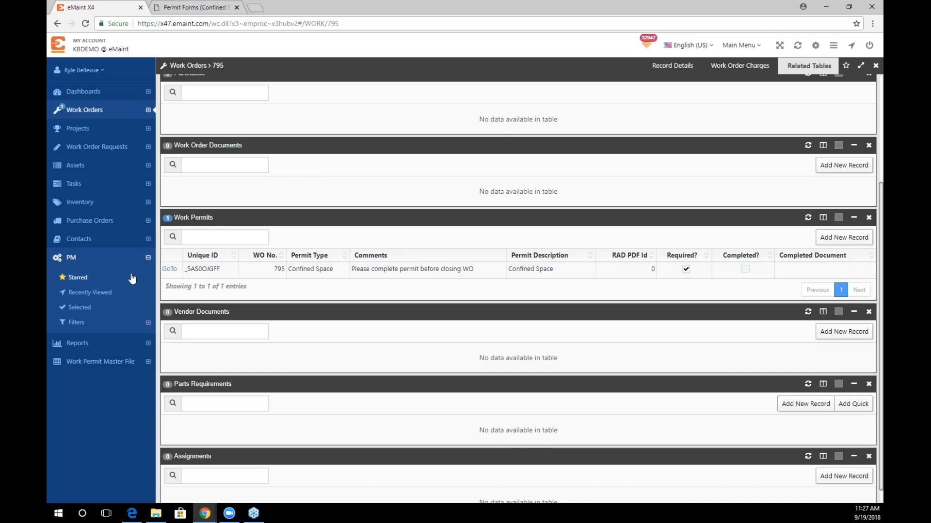
left_click(168, 271)
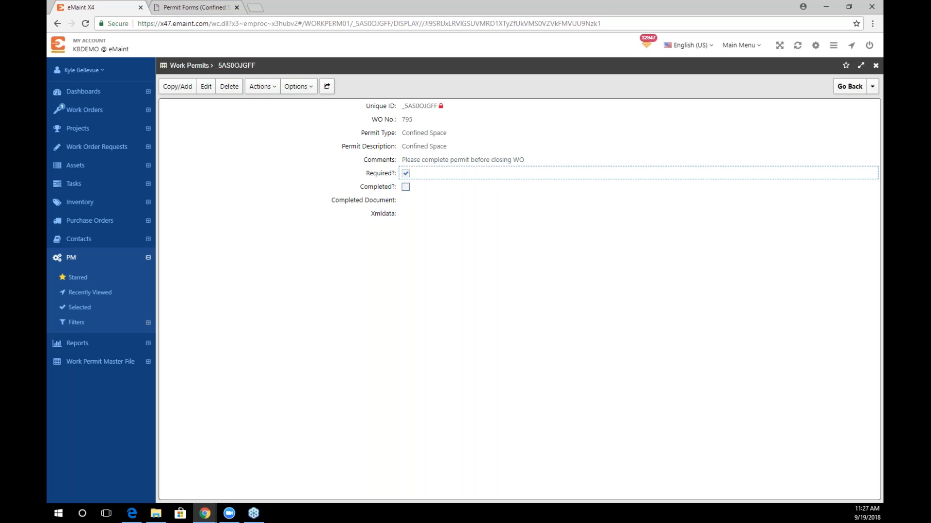
left_click(266, 88)
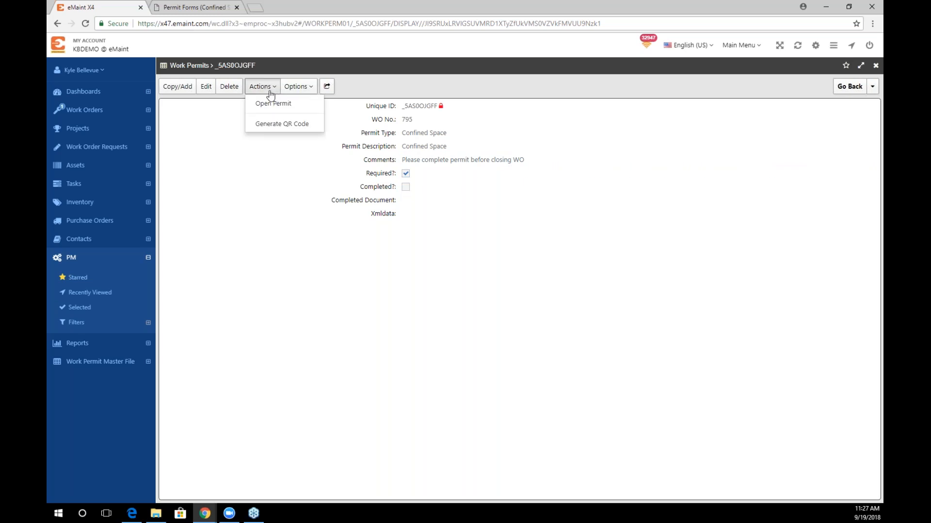
left_click(273, 104)
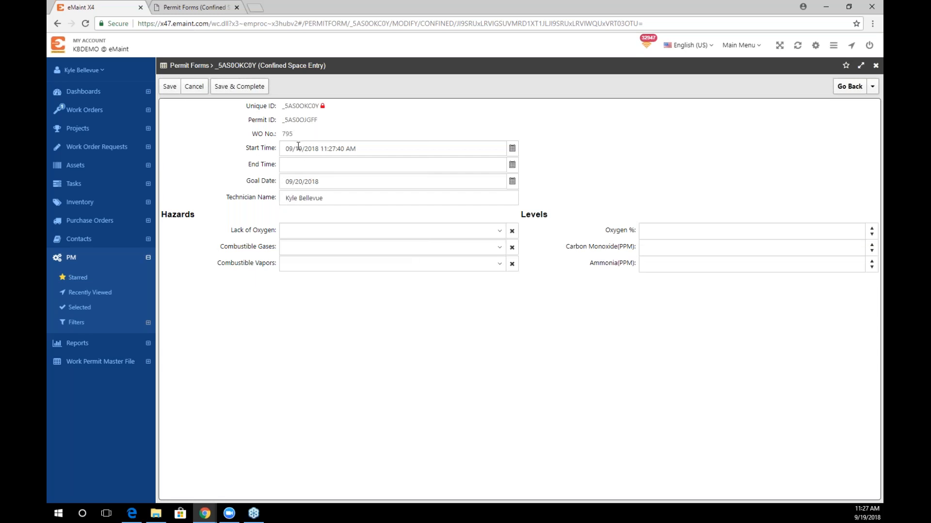
Examine the Start Time field's default value in the Confined Space Entry form designer and return to the permit form.
left_click(185, 8)
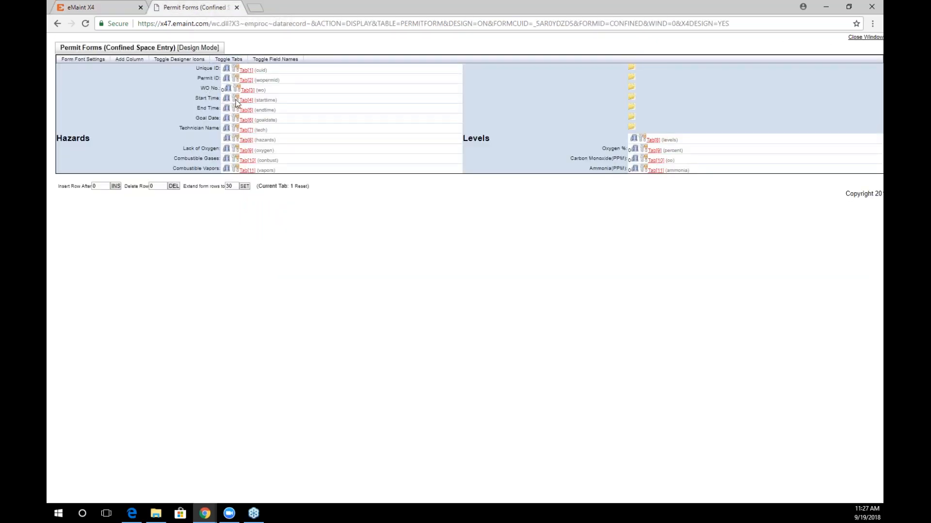
left_click(120, 7)
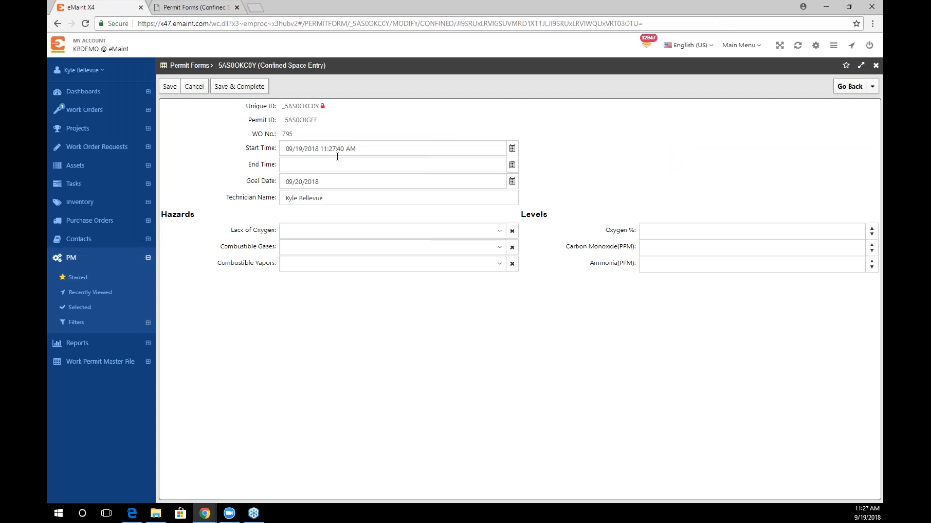
left_click(194, 7)
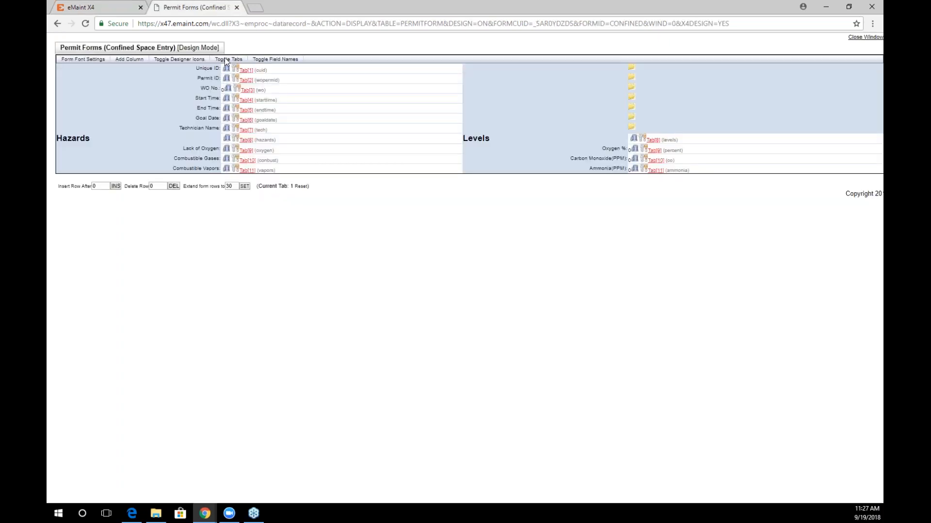
left_click(245, 110)
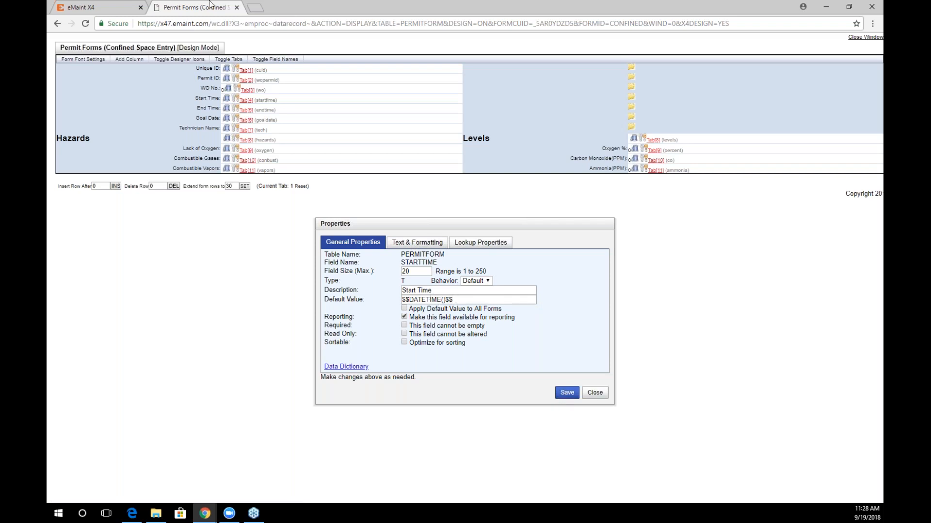
left_click(121, 7)
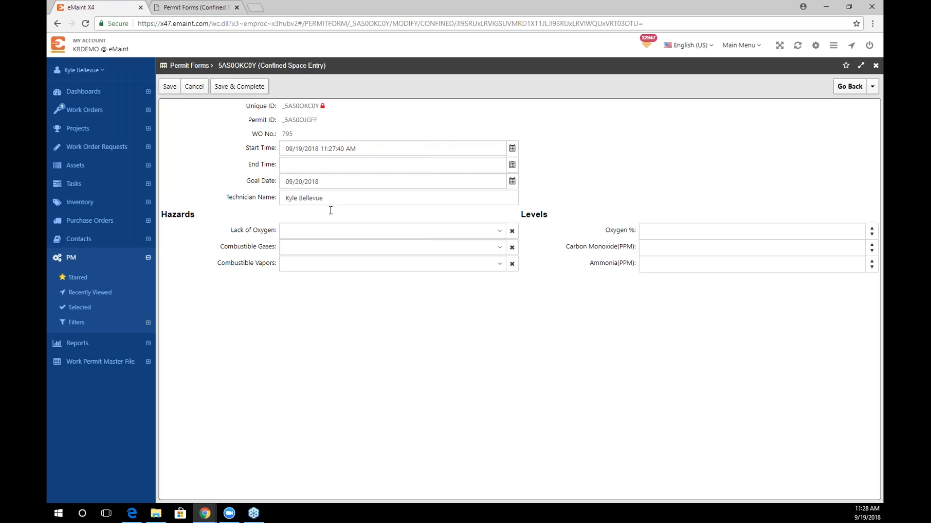
Set the Lack of Oxygen, Combustible Gases and Combustible Vapors hazards to No on the permit form.
left_click(337, 235)
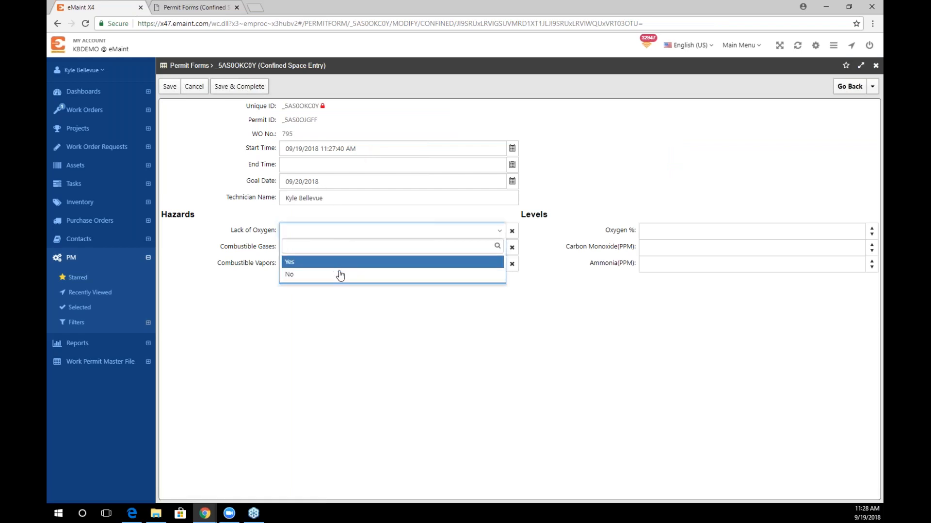
left_click(339, 275)
left_click(332, 248)
left_click(342, 291)
left_click(334, 266)
left_click(438, 310)
Enter levels of 70 for Oxygen %, 10 for Carbon Monoxide and 10 for Ammonia, and save the form without completing it.
left_click(651, 234)
type("70")
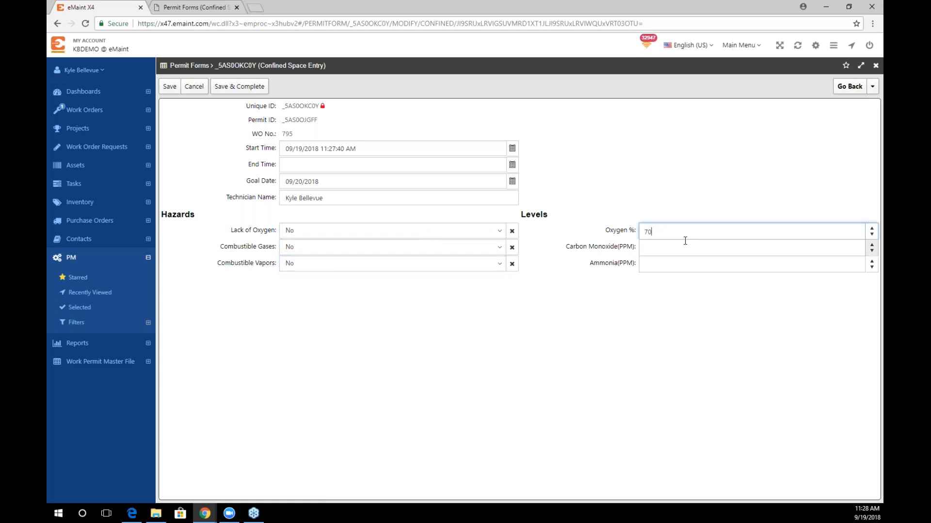
left_click(681, 244)
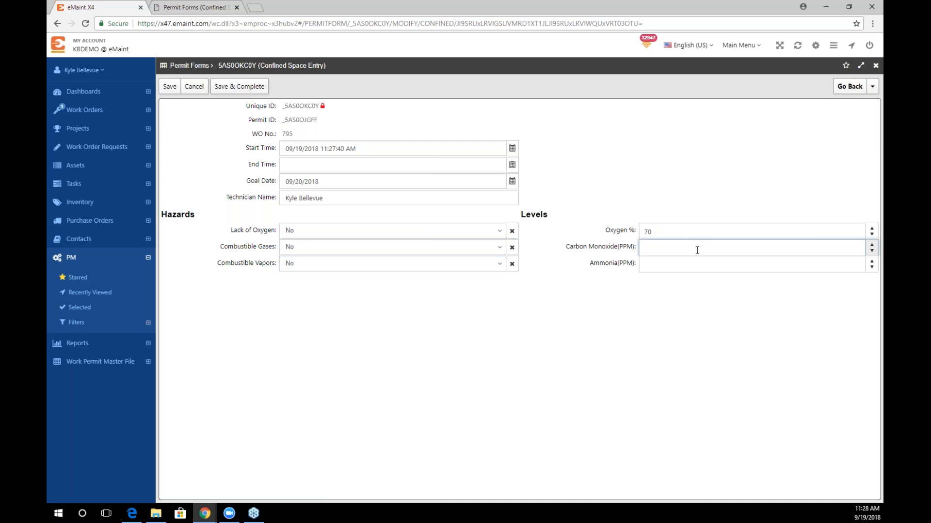
type("10")
left_click(717, 266)
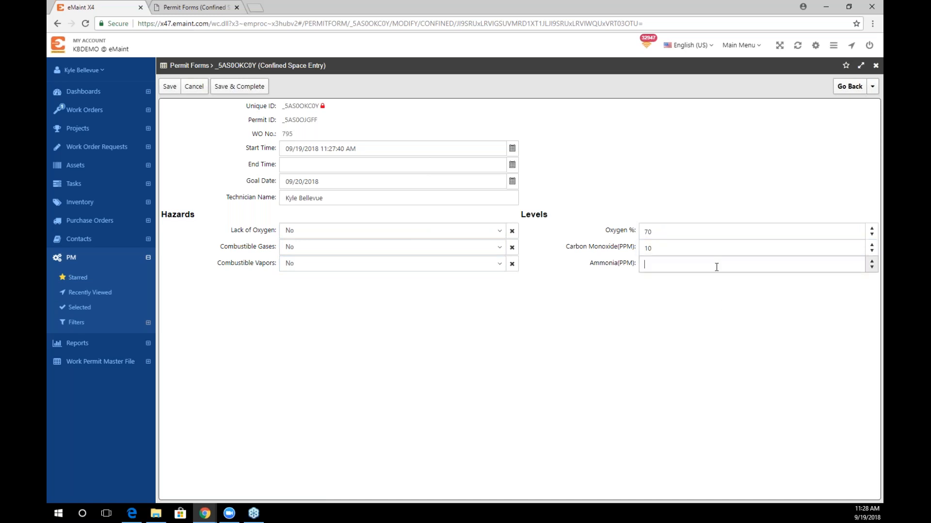
type("10")
left_click(737, 298)
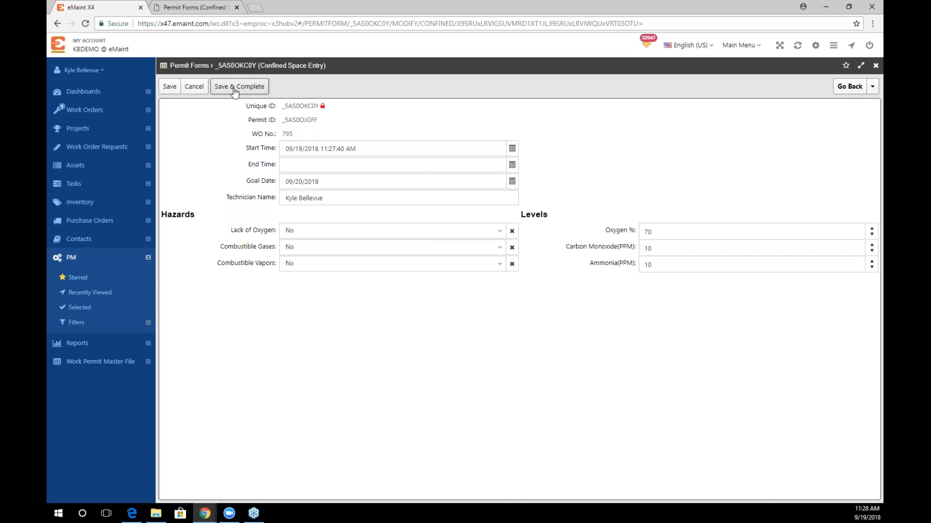
left_click(173, 94)
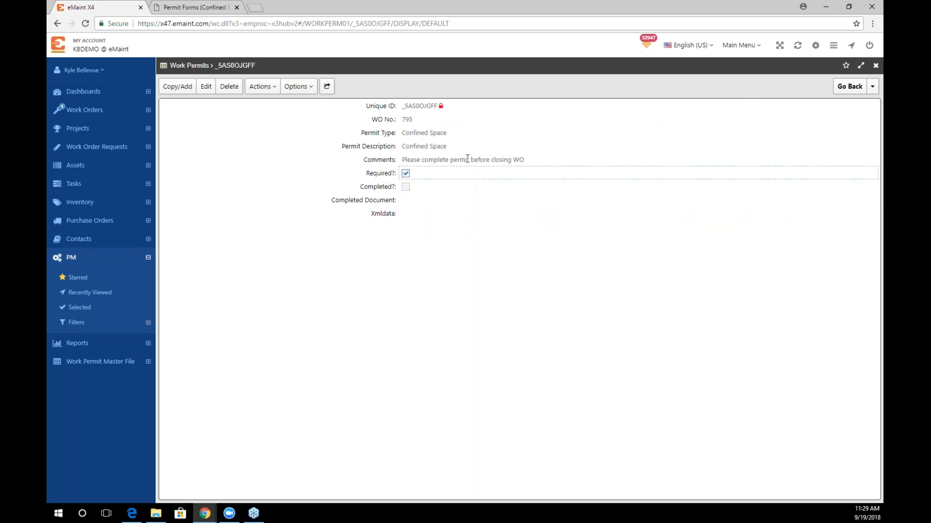
Reopen the permit form, set End Time to 09/19/2018 12:29:08 PM, and save the permit as complete.
left_click(298, 86)
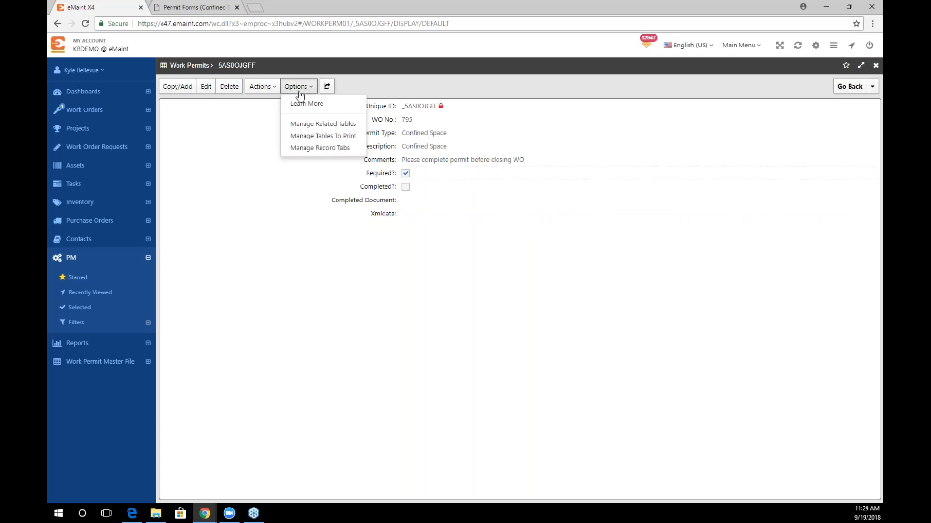
mouse_move(265, 88)
left_click(274, 106)
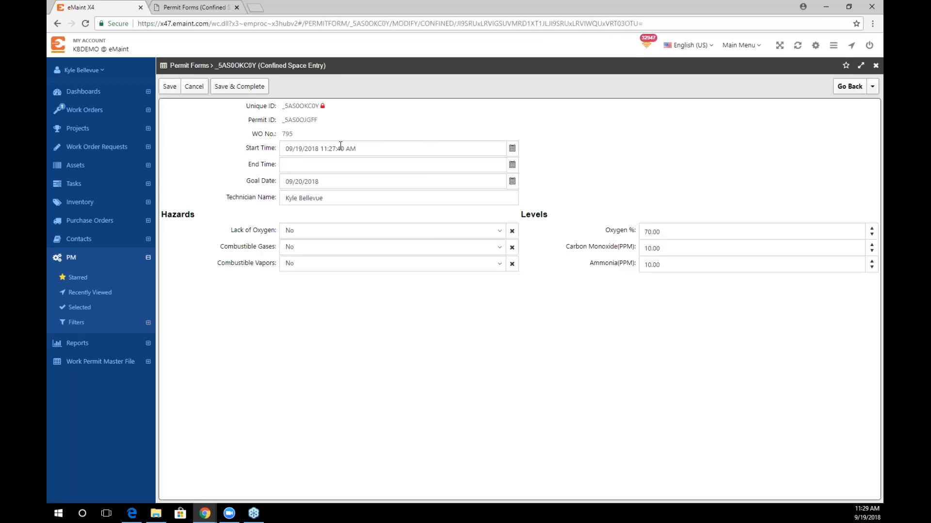
left_click(512, 165)
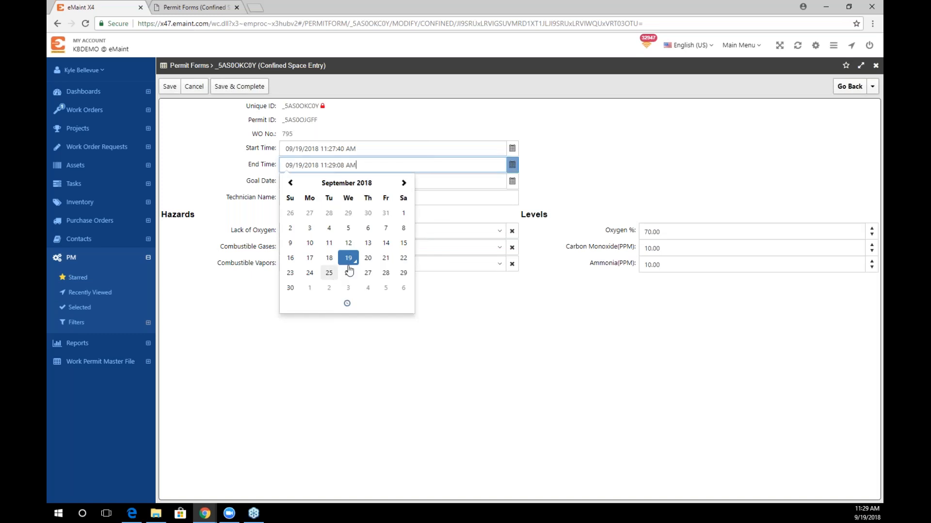
left_click(348, 304)
left_click(298, 223)
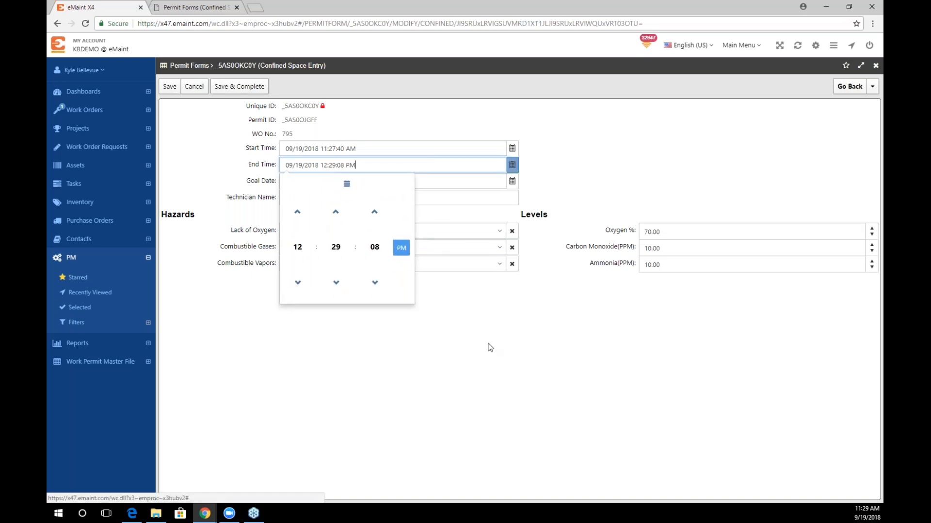
left_click(513, 344)
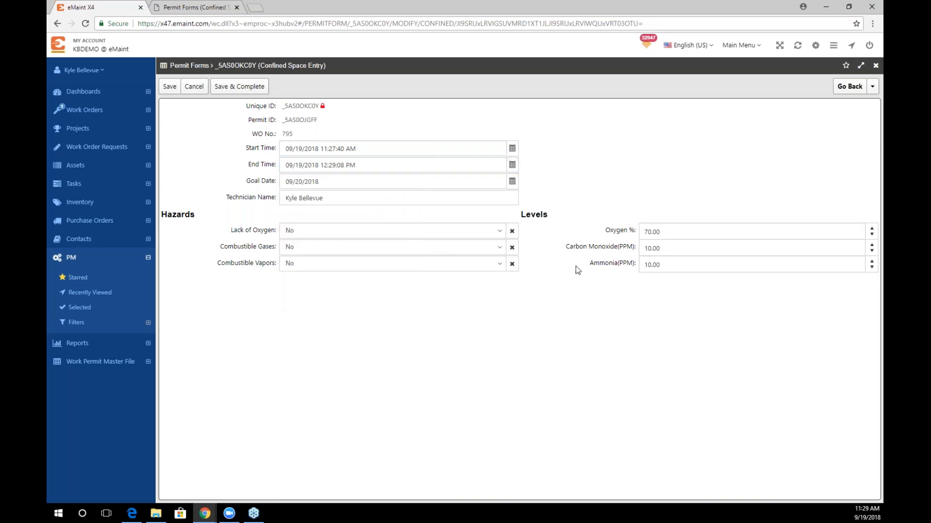
left_click(239, 89)
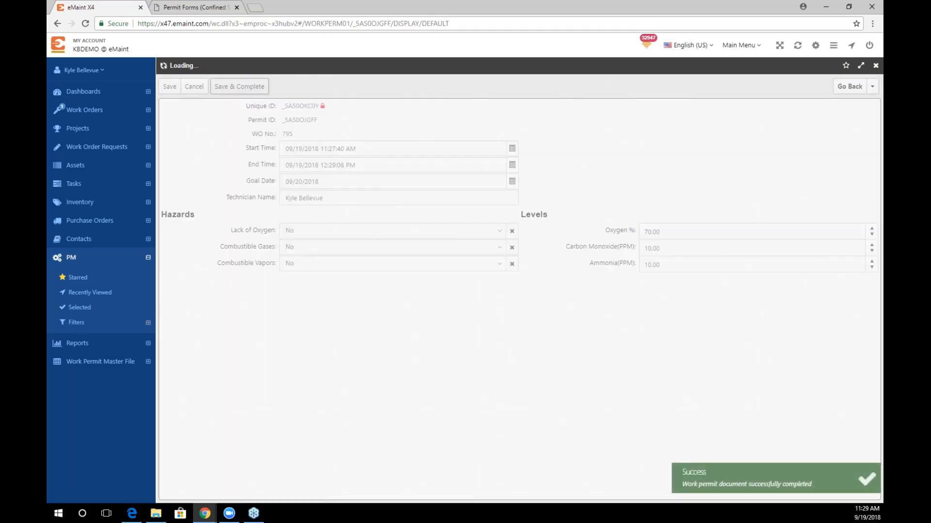
Return to the Oil Water Separator Annual Pumpout work order and close it out with the default completion details.
left_click(872, 86)
left_click(847, 103)
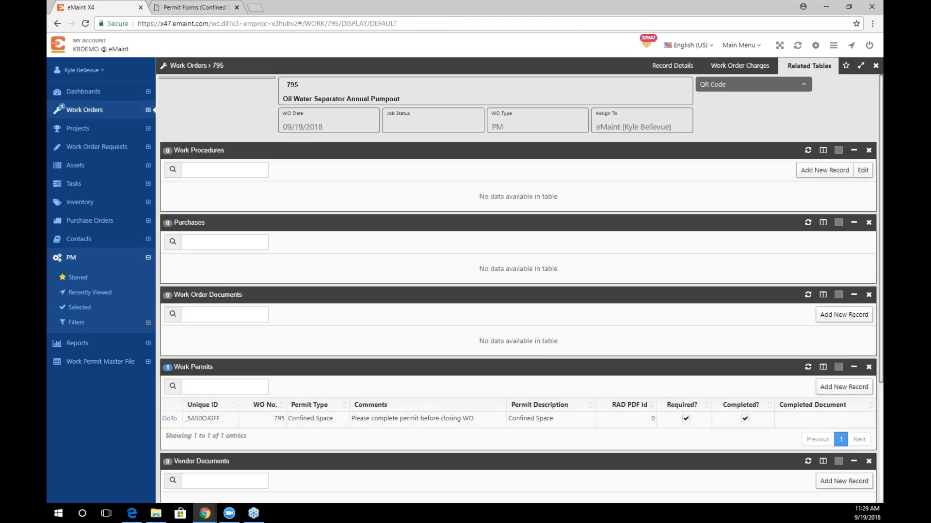
left_click(672, 66)
left_click(260, 150)
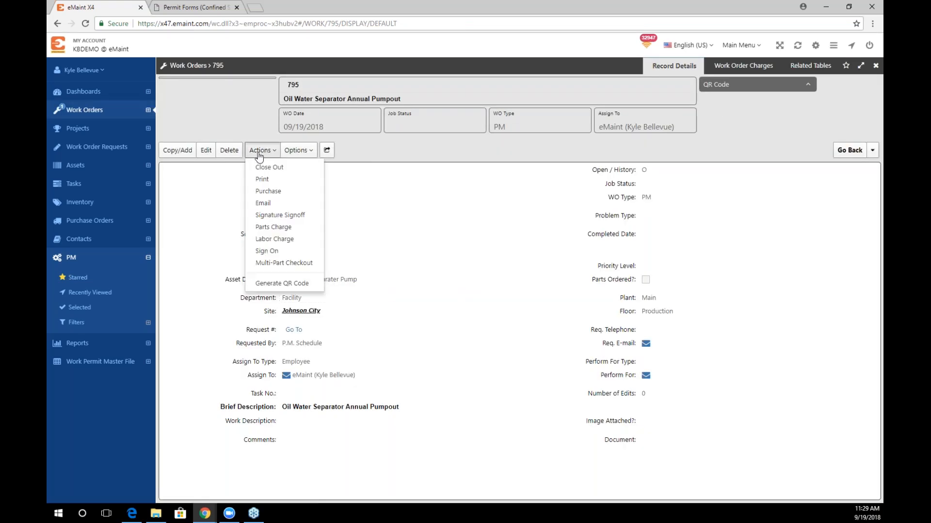
left_click(264, 168)
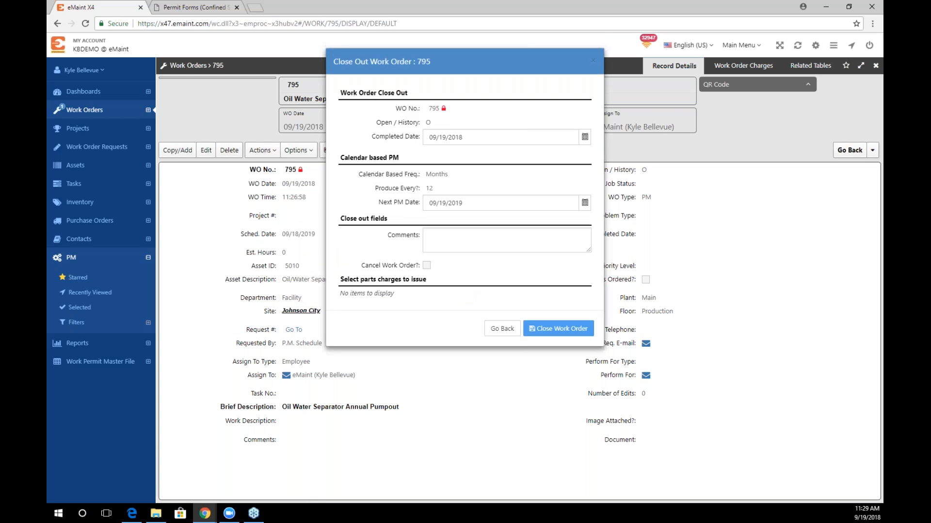
left_click(539, 328)
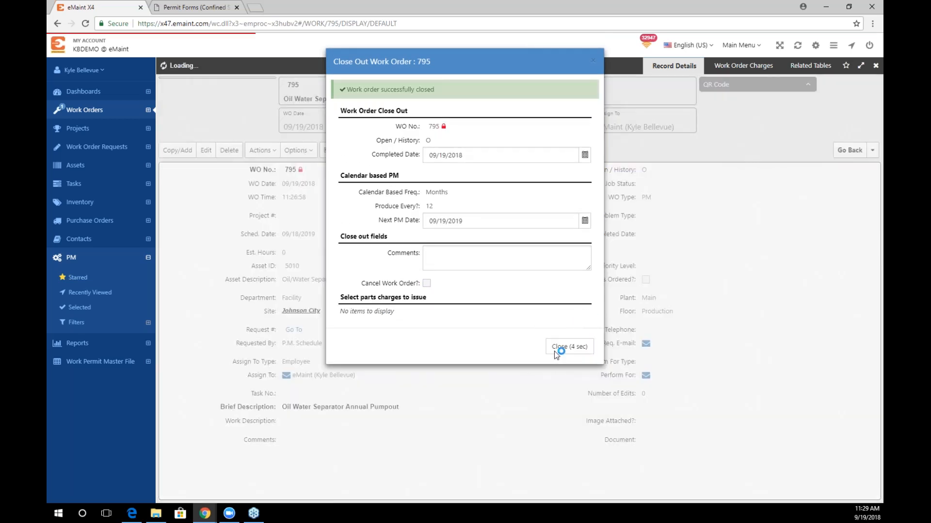
left_click(558, 347)
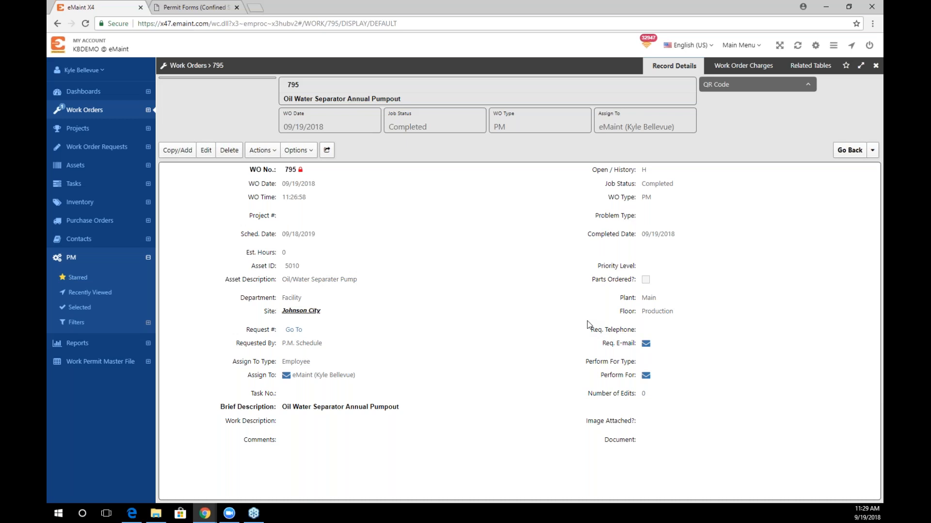
Switch to the Maintenance Permit workbook in Excel Online, maximize it, and send the active sheet to print in portrait orientation.
left_click(131, 516)
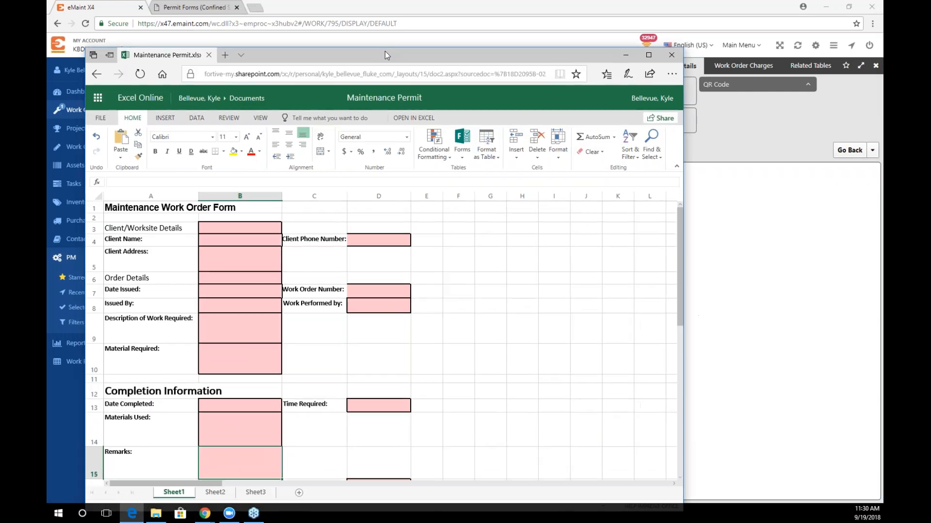
double_click(385, 51)
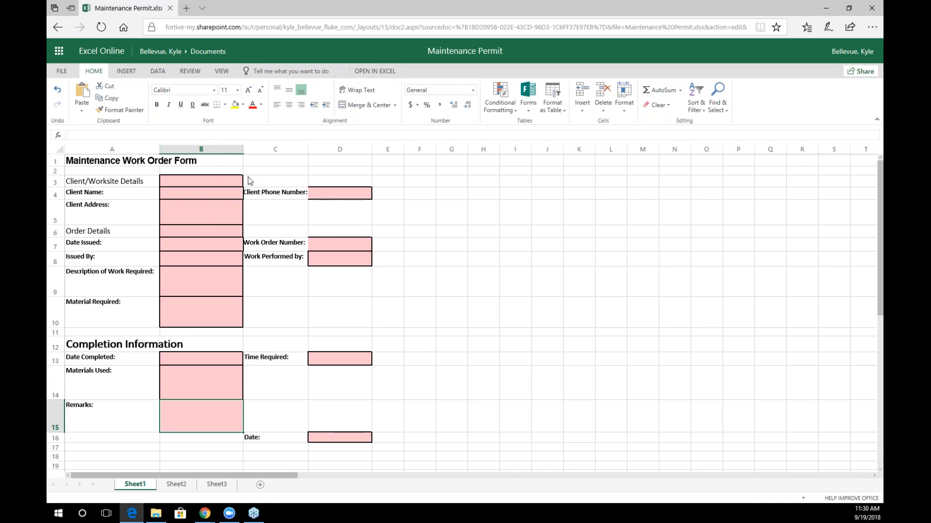
left_click(61, 71)
left_click(79, 183)
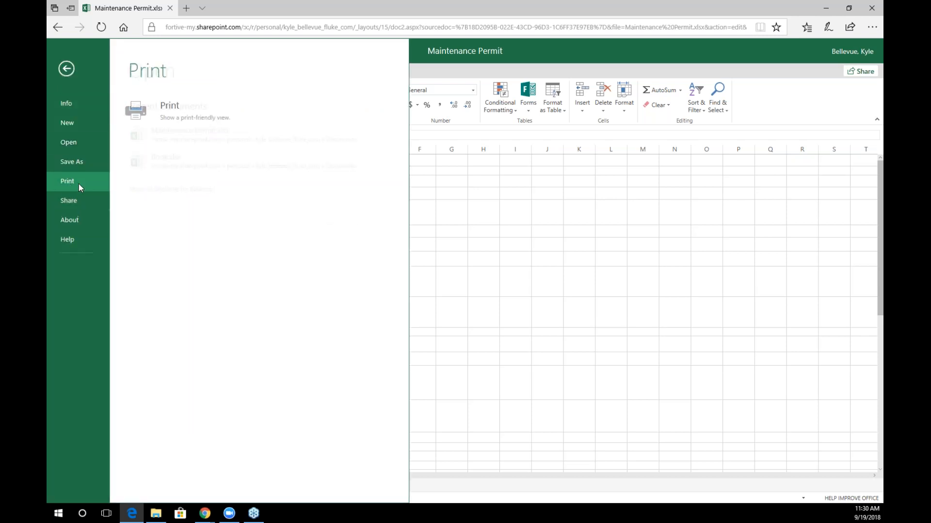
left_click(191, 123)
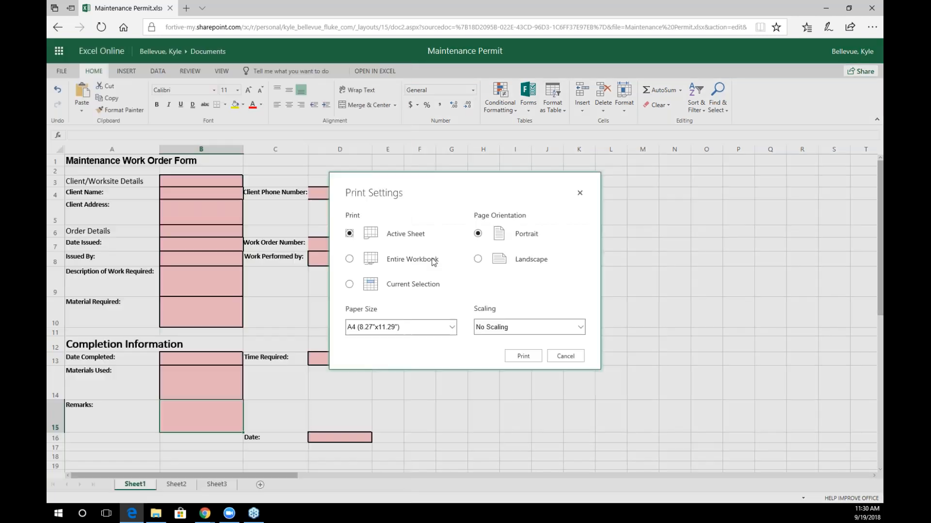
left_click(521, 355)
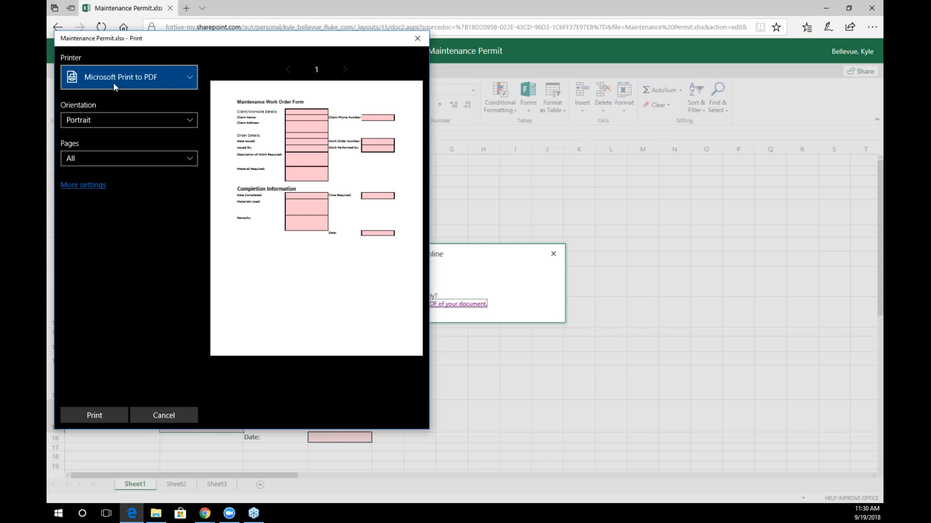
Print the permit with Microsoft Print to PDF, save it to the Desktop as maintpermit, and return to the eMaint work order.
left_click(90, 417)
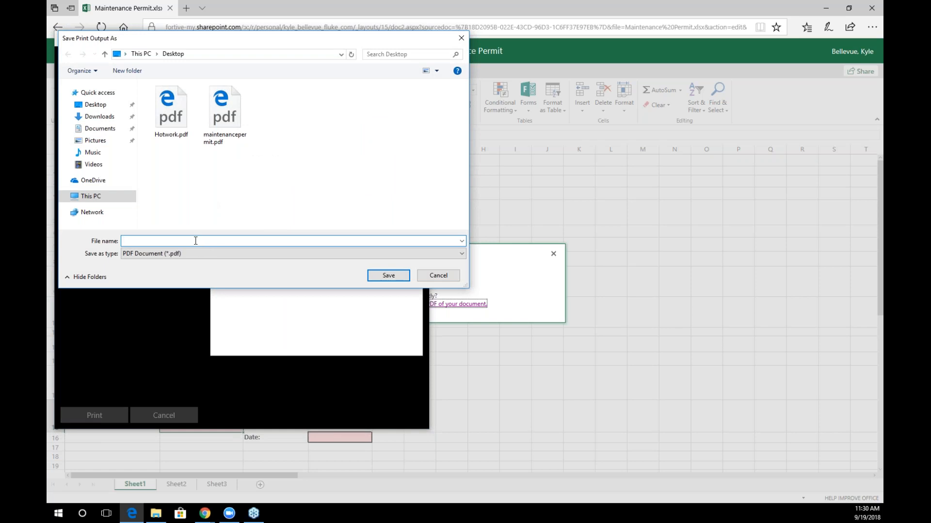
type("maintpermit")
left_click(387, 275)
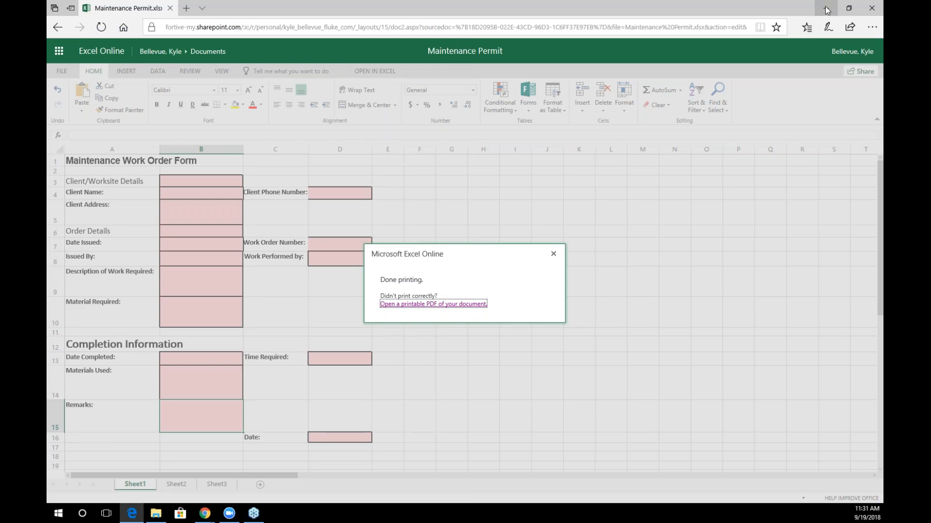
left_click(553, 254)
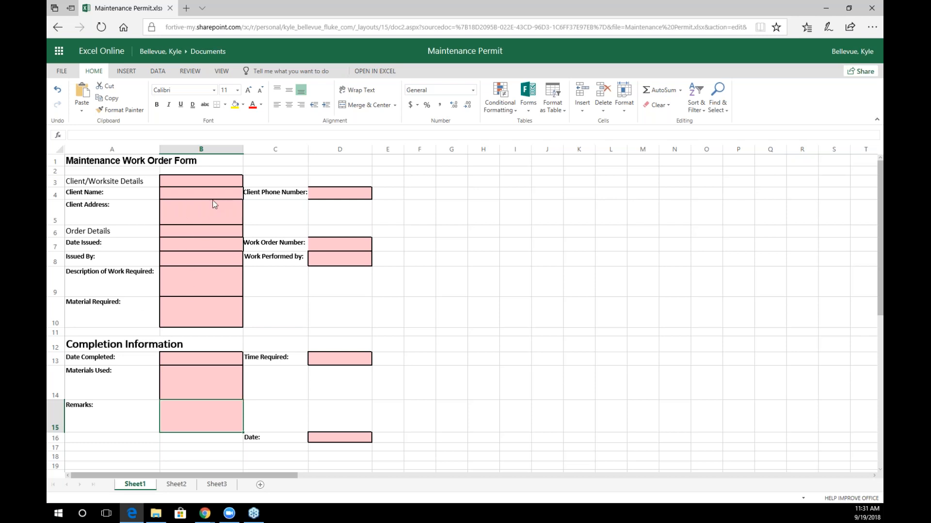
left_click(822, 5)
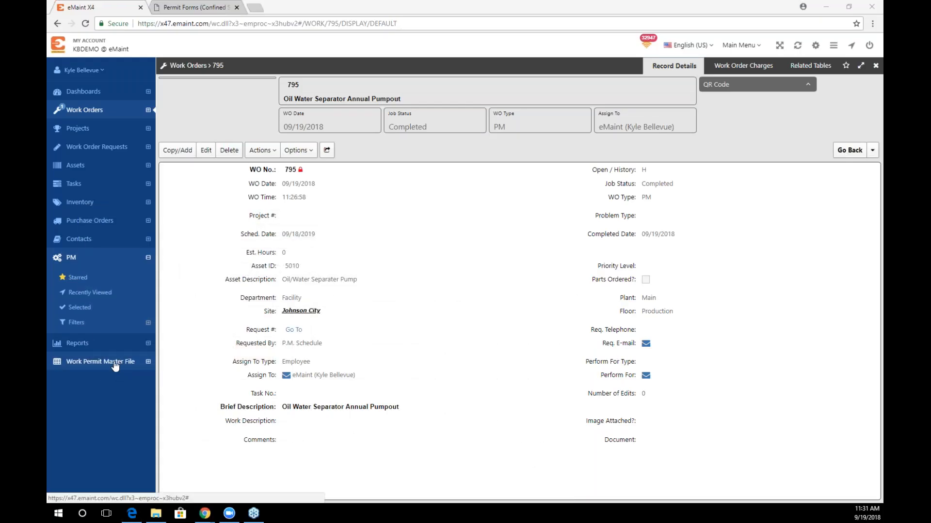
key("alt+Tab")
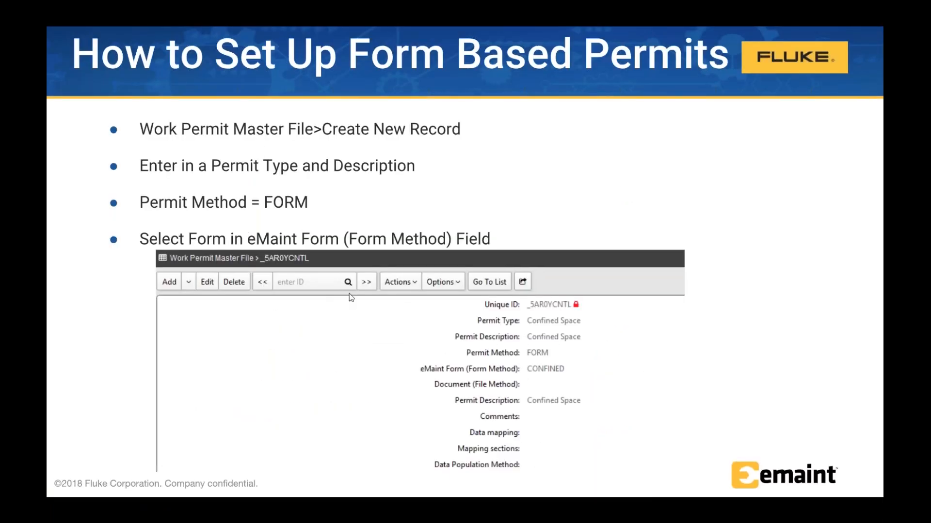
left_click(354, 305)
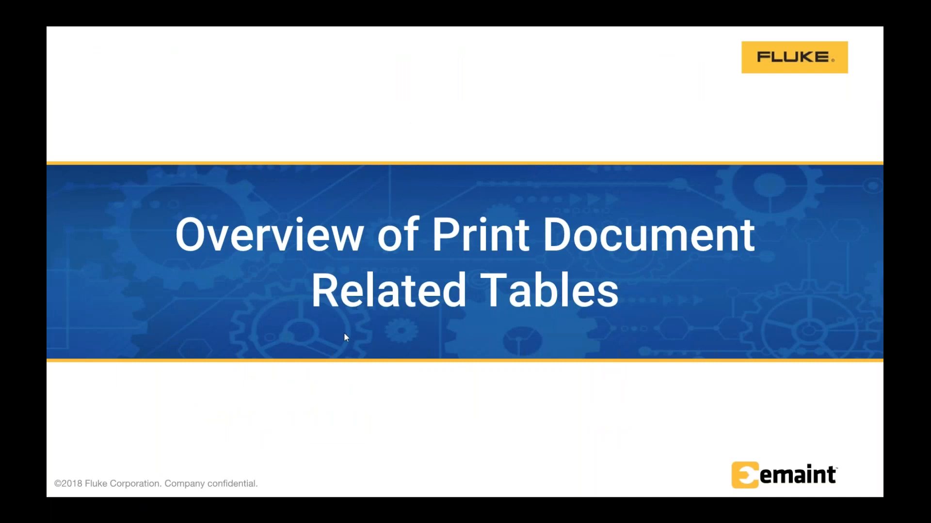
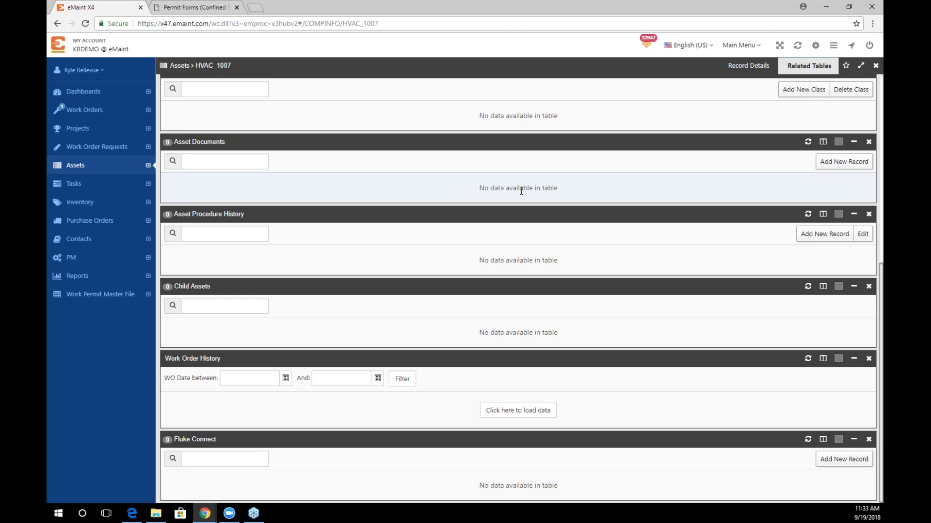
left_click(748, 66)
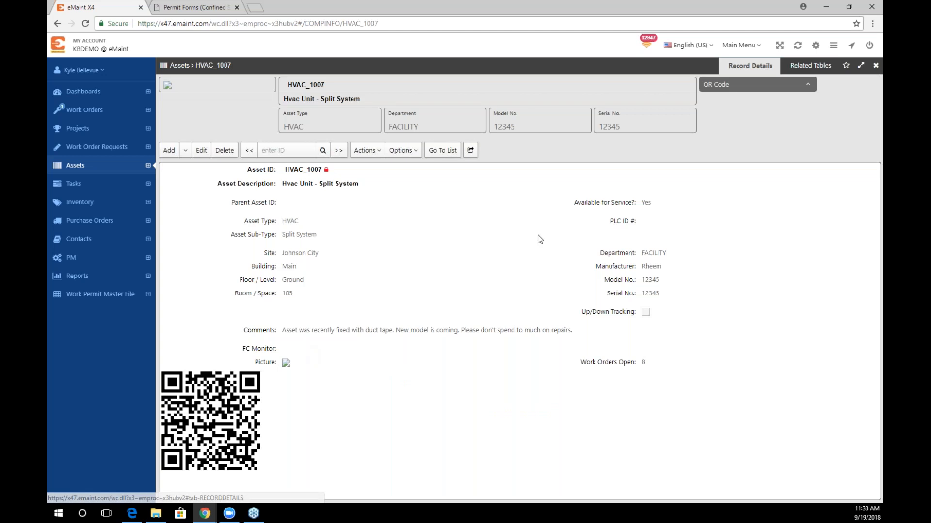
left_click(409, 151)
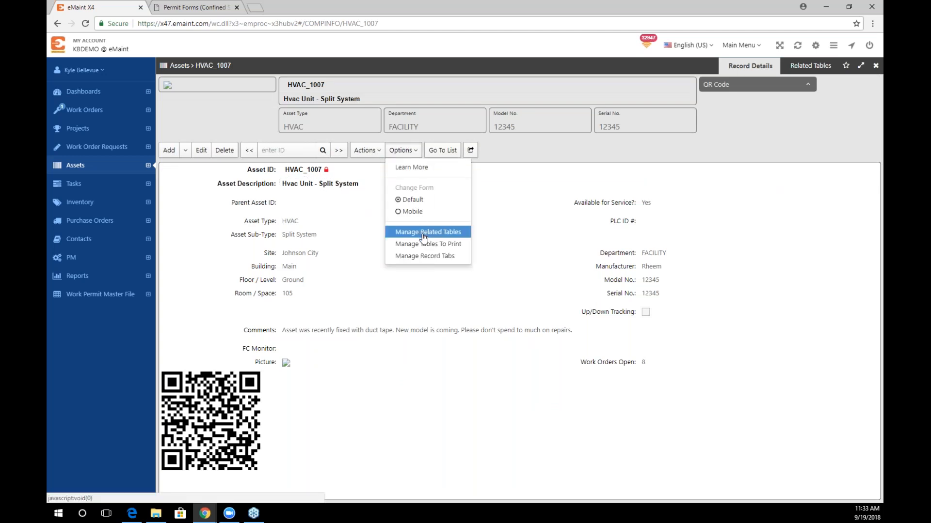
left_click(810, 67)
scroll(427, 325, "down", 7)
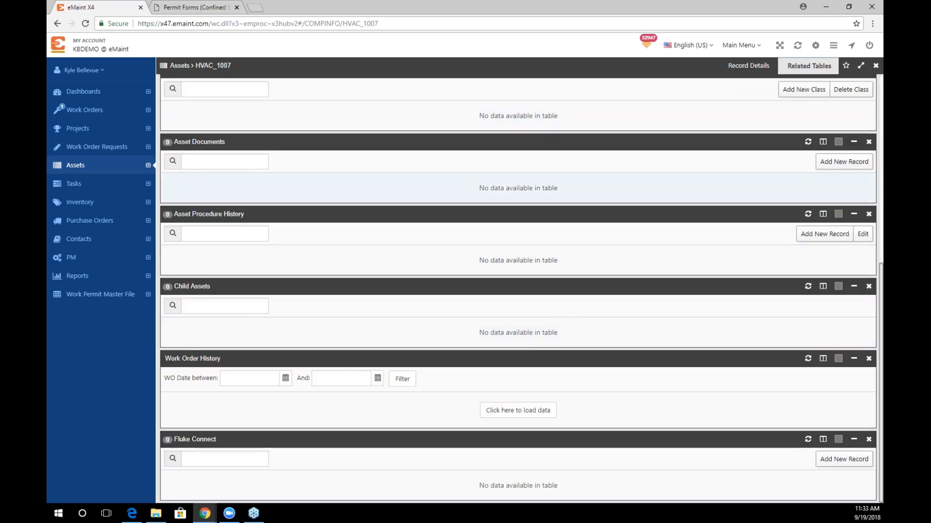
Add an Asset Documents record to HVAC_1007 linked to Rheem User Manual.pdf, with Print with WO set to True, and save it.
left_click(847, 170)
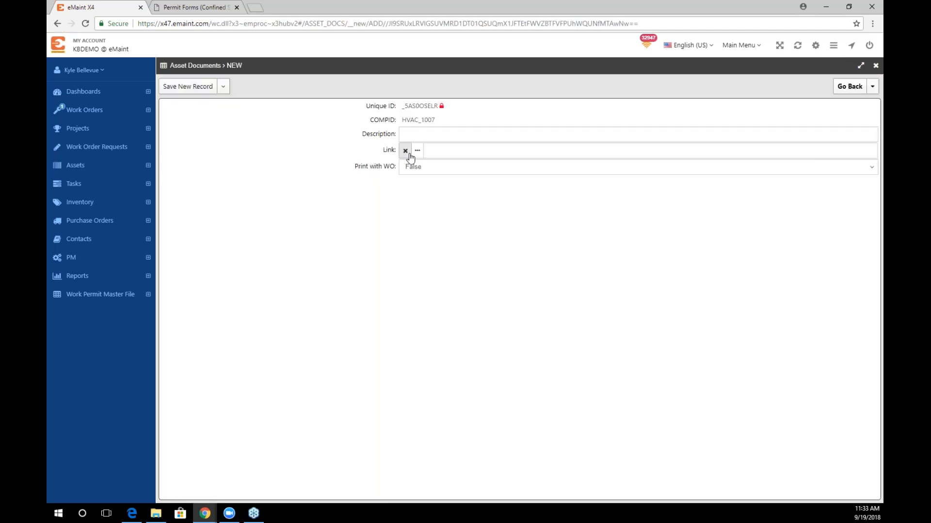
left_click(418, 152)
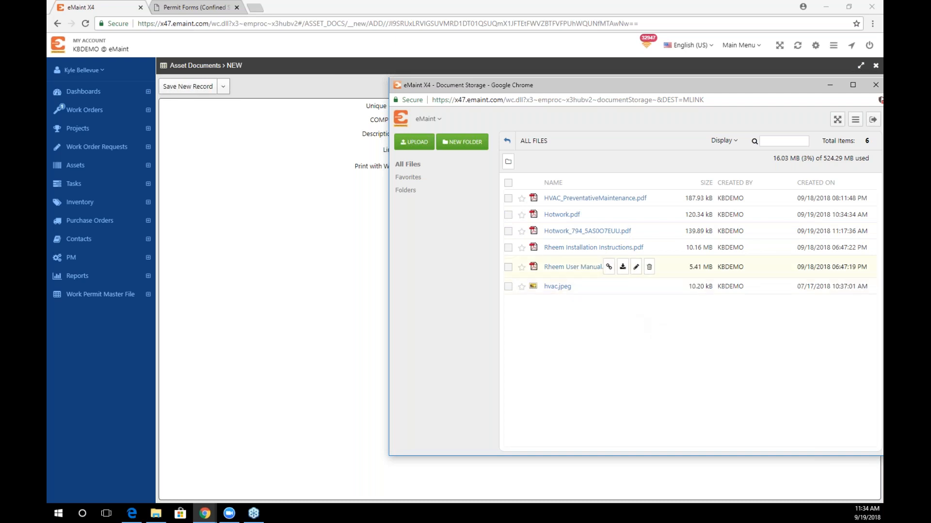
left_click(609, 267)
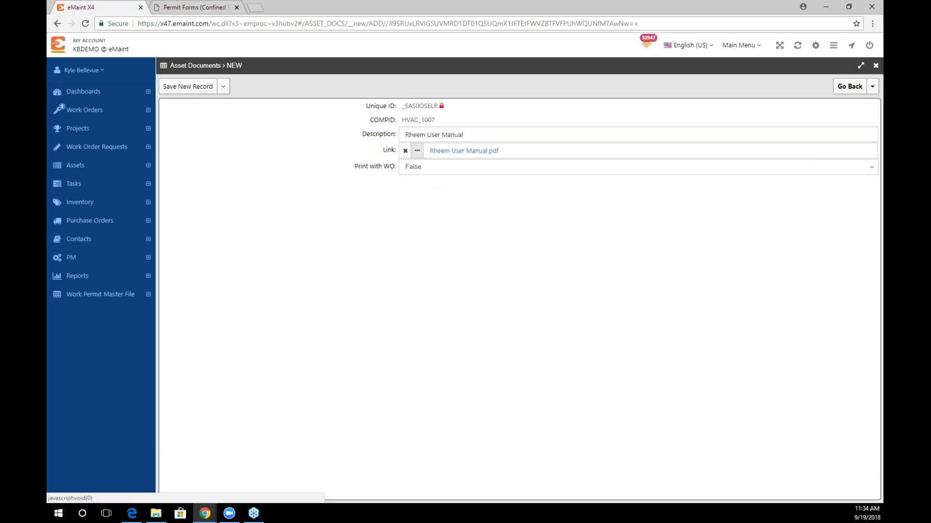
left_click(426, 170)
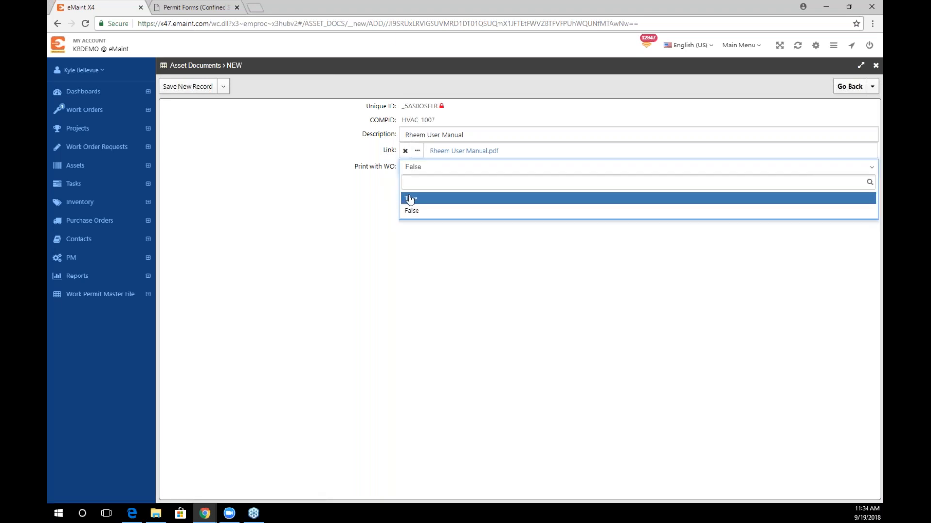
left_click(412, 202)
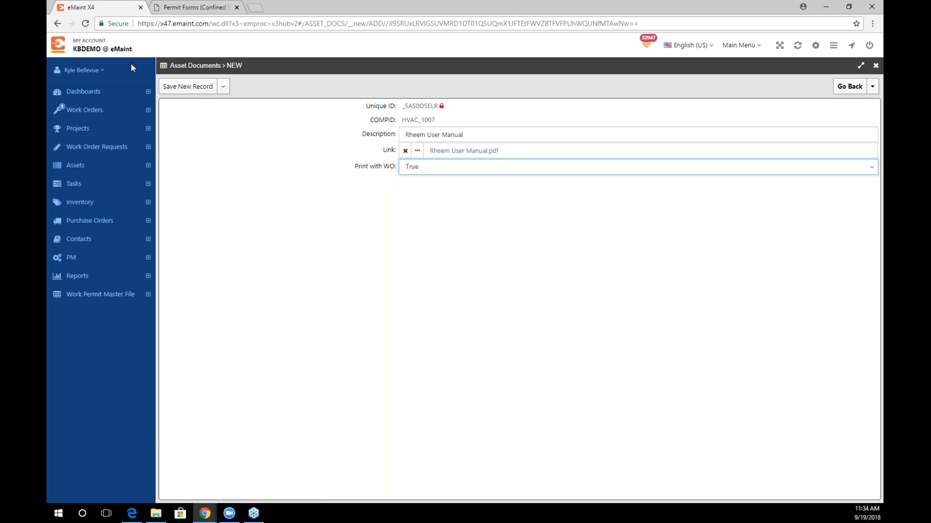
mouse_move(167, 88)
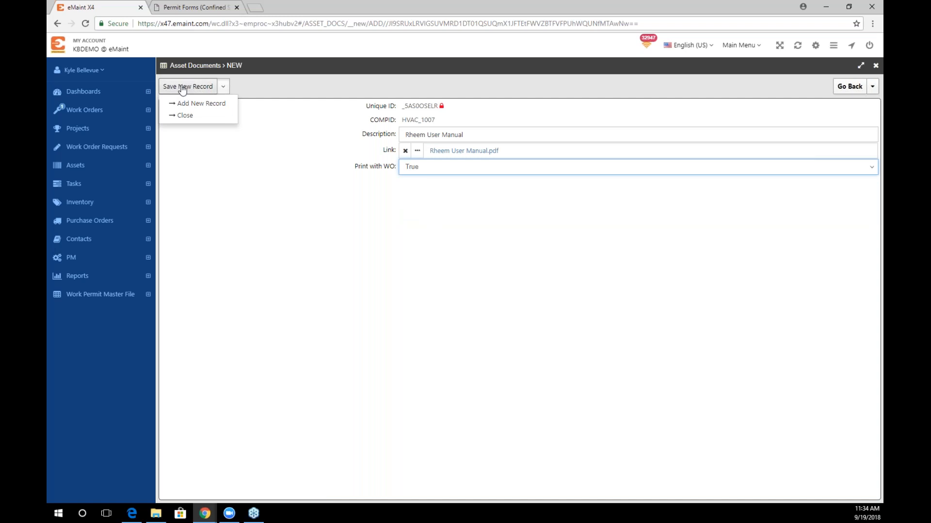
left_click(190, 87)
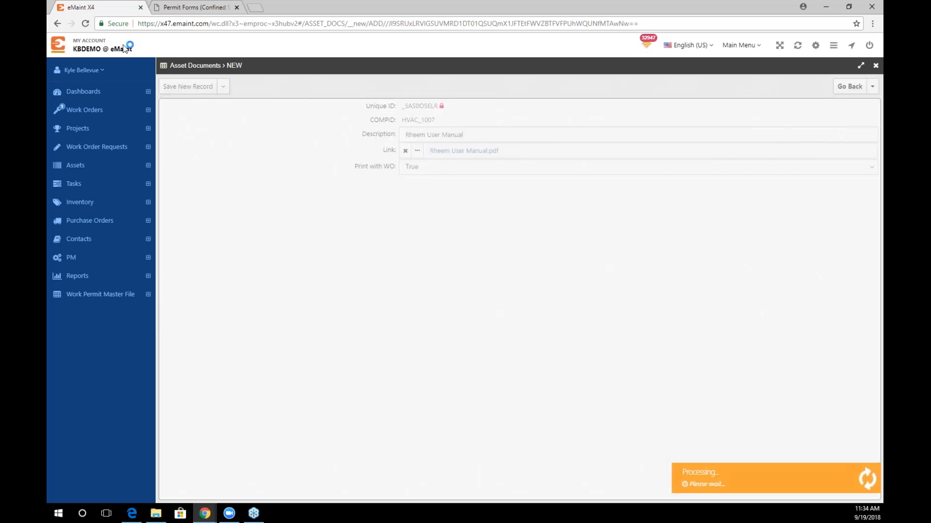
left_click(840, 89)
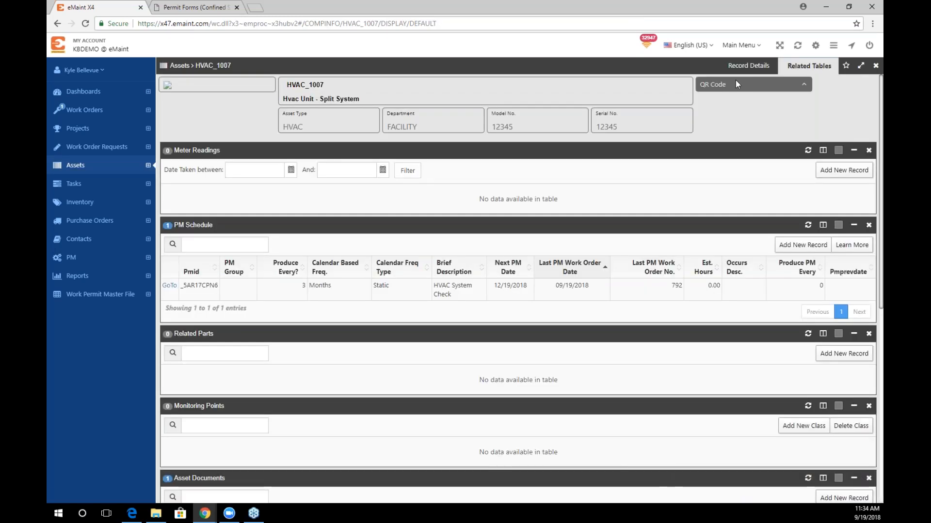
Open the asset's HVAC System Check PM and start a new PM Documents record linked to HVAC_PreventativeMaintenance.pdf.
left_click(171, 285)
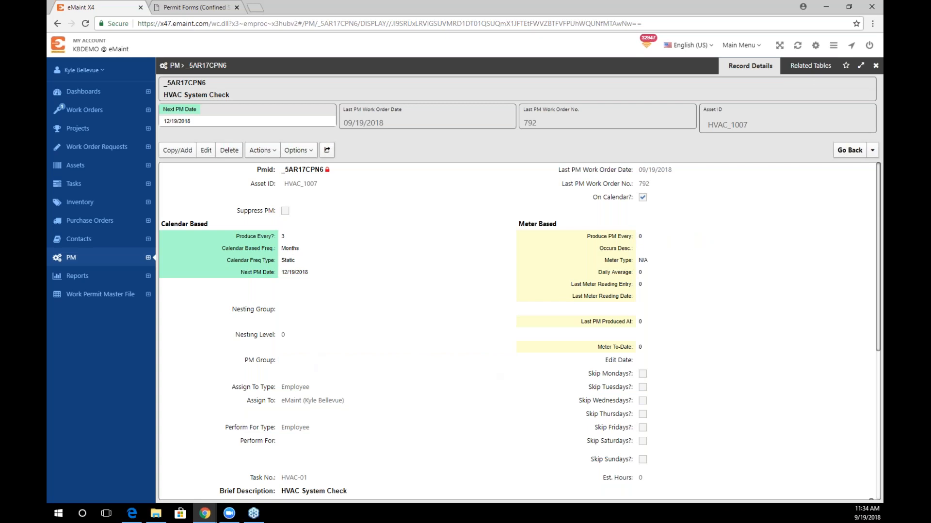
left_click(812, 68)
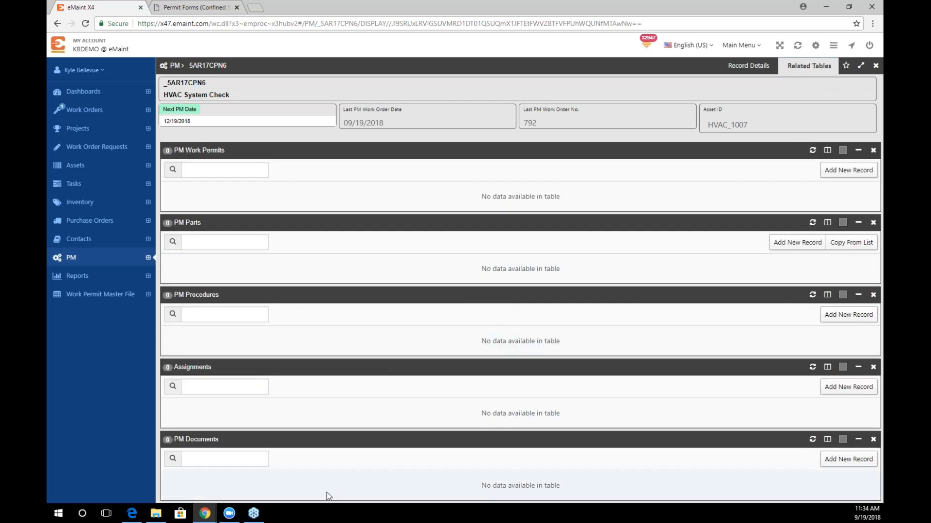
triple_click(500, 489)
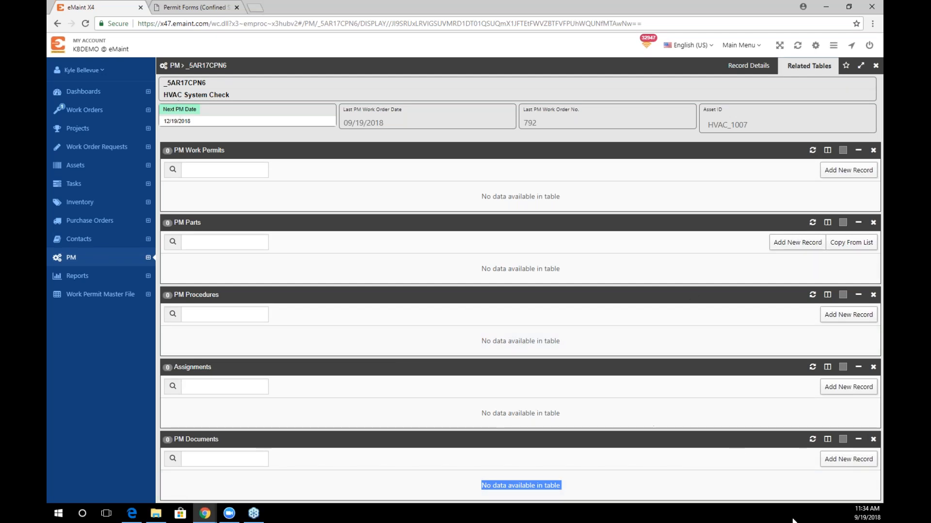
left_click(832, 462)
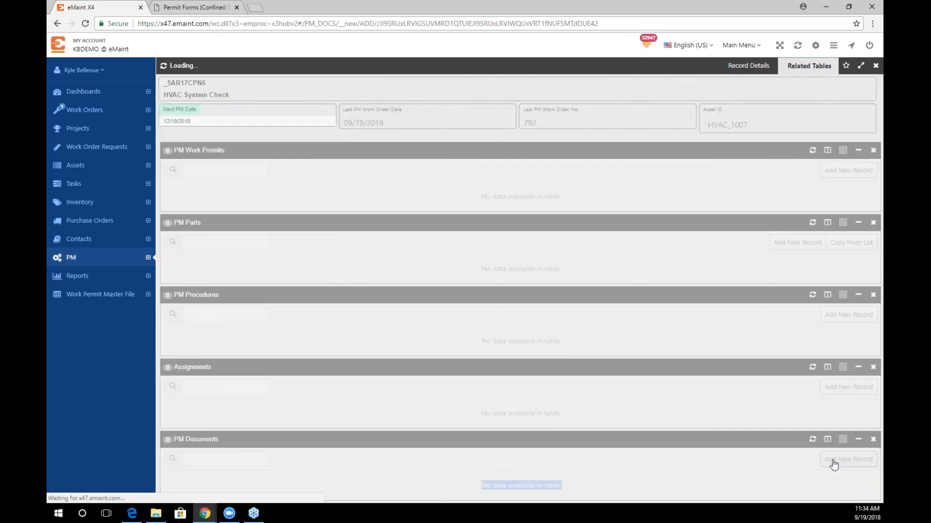
left_click(418, 151)
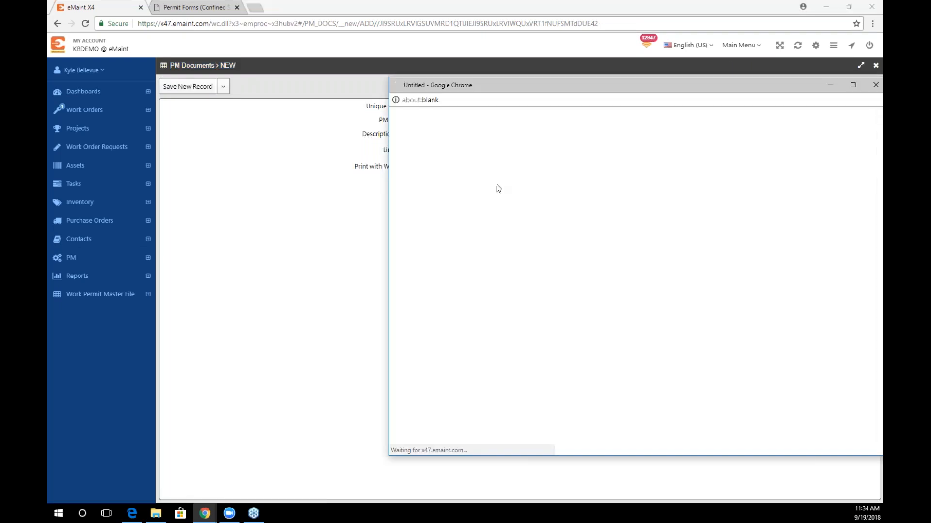
left_click_drag(544, 91, 457, 85)
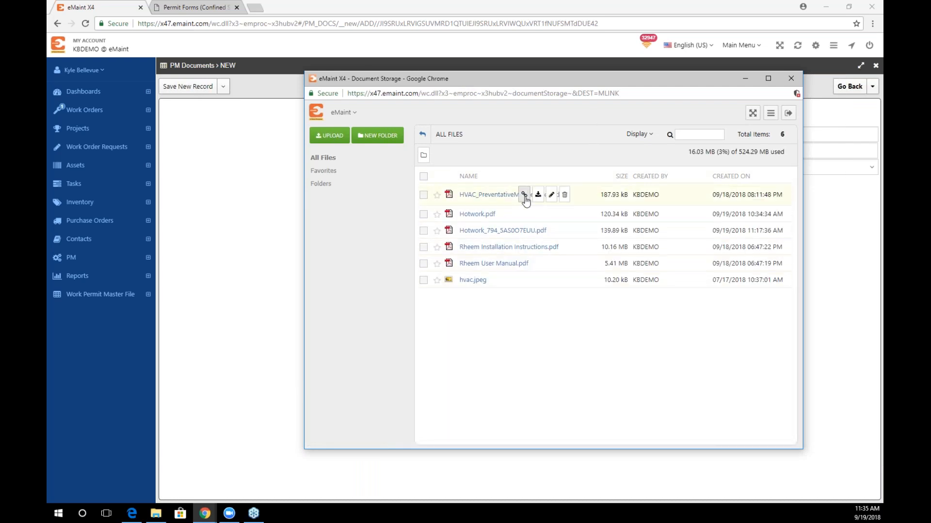
left_click(524, 196)
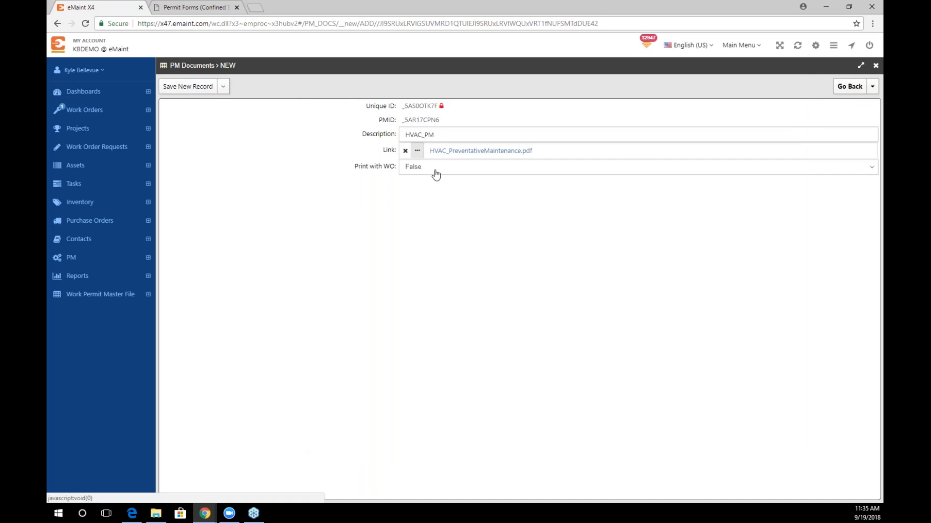
Set Print with WO to True for the PM document, save the record, and return to the PM.
left_click(434, 169)
left_click(441, 198)
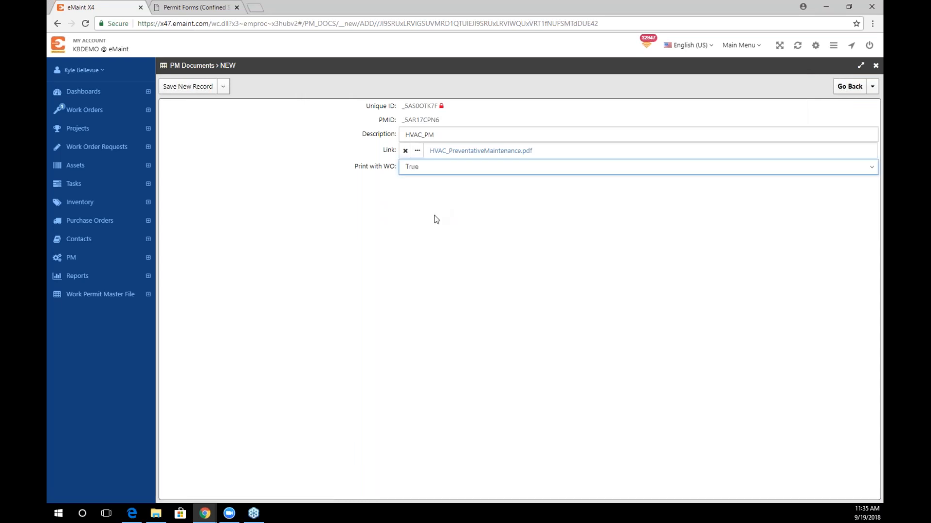
left_click(184, 90)
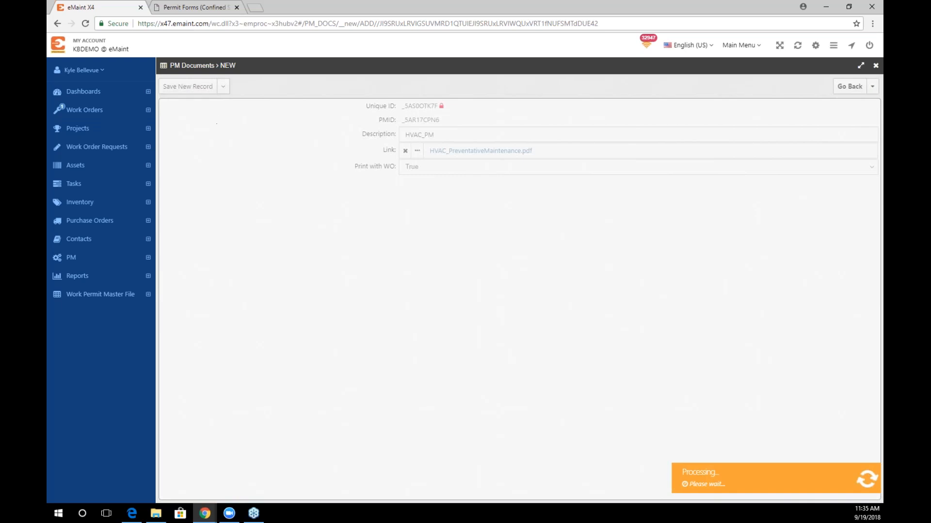
left_click(849, 91)
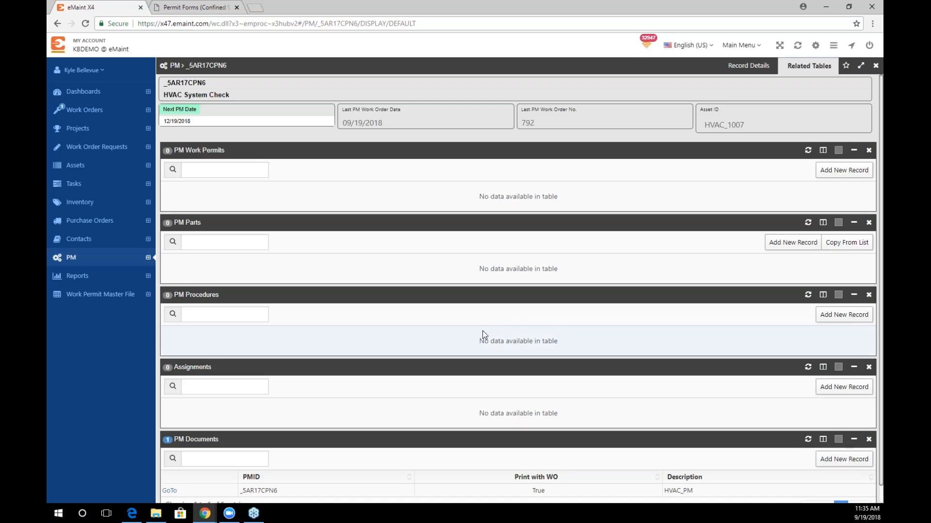
Generate a work order from the HVAC System Check PM and open the new work order.
left_click(749, 65)
left_click(265, 151)
left_click(282, 167)
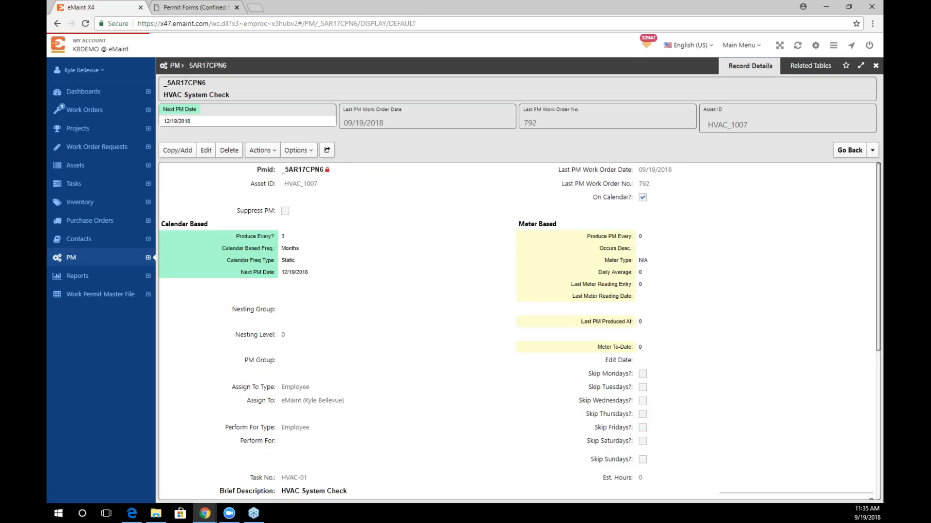
left_click(849, 483)
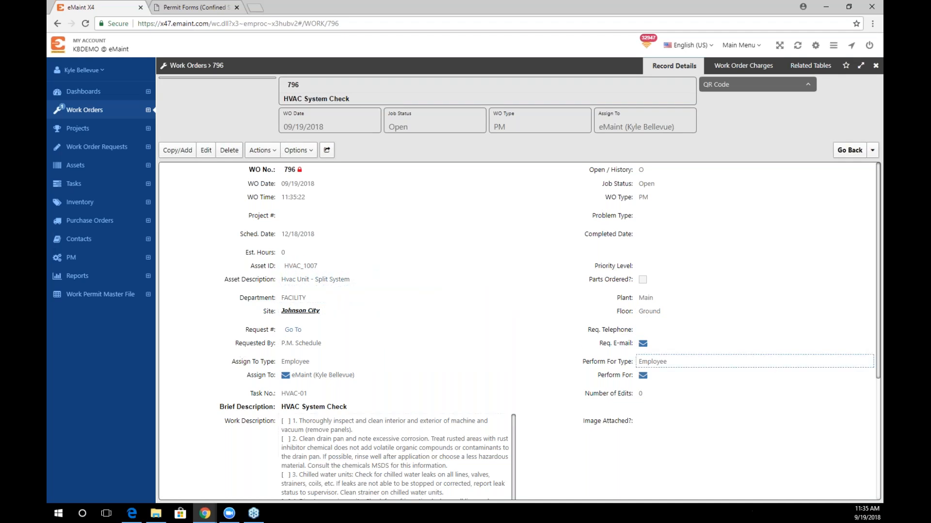
Print the HVAC System Check work order to PDF and open the generated file.
left_click(262, 151)
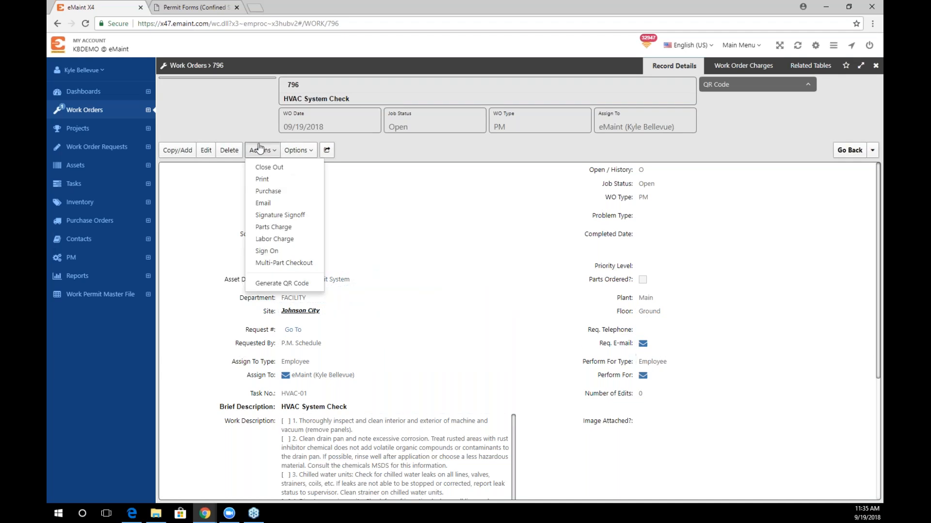
left_click(266, 180)
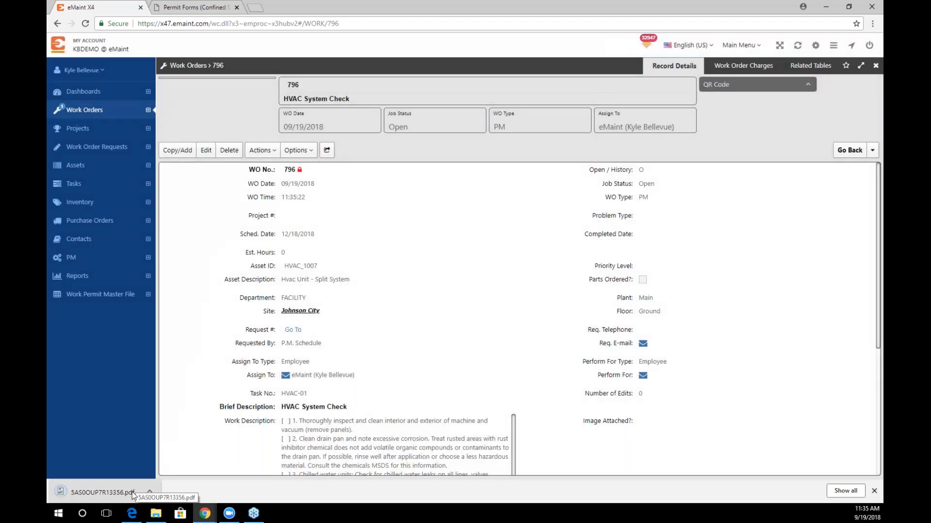
left_click(131, 492)
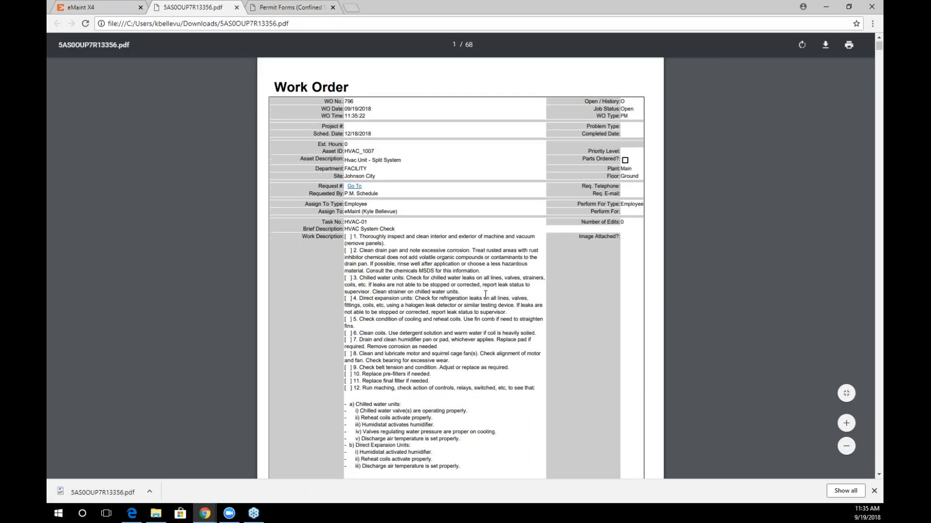
Examine the printed work order PDF for the attached preventative maintenance document, 30 Point Check List and Rheem user manual.
scroll(510, 281, "down", 5)
scroll(509, 281, "down", 12)
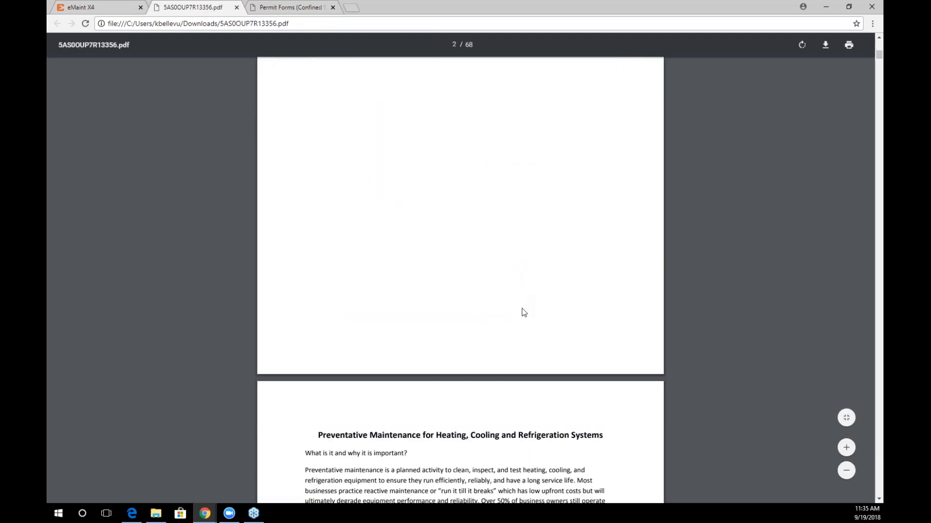
scroll(524, 312, "down", 3)
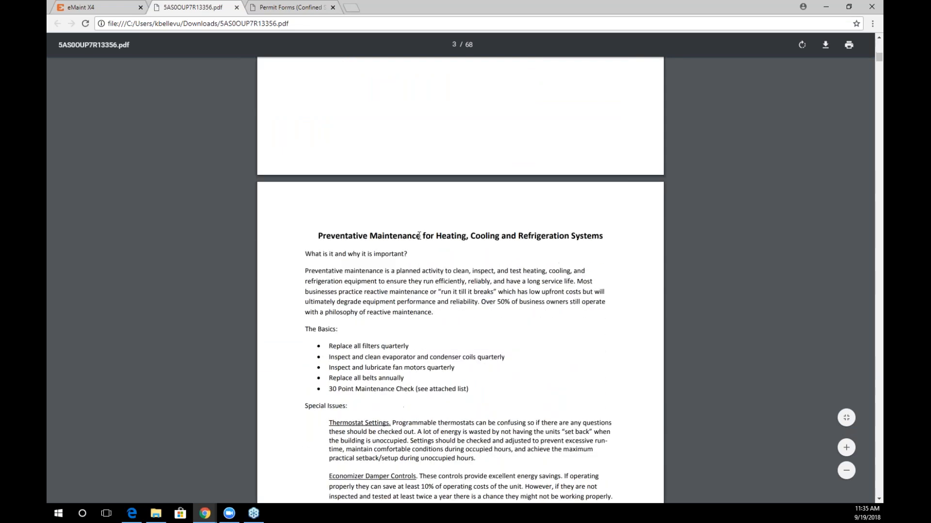
scroll(386, 396, "down", 15)
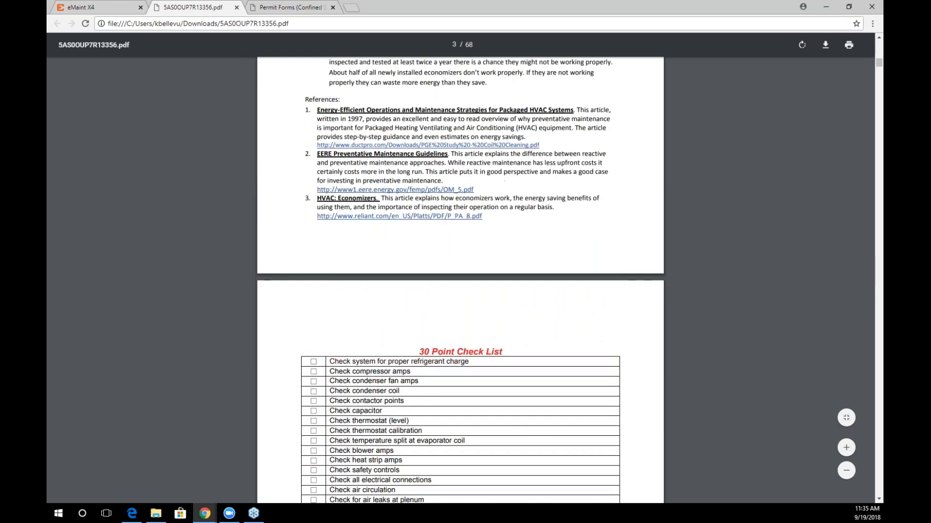
scroll(442, 388, "down", 10)
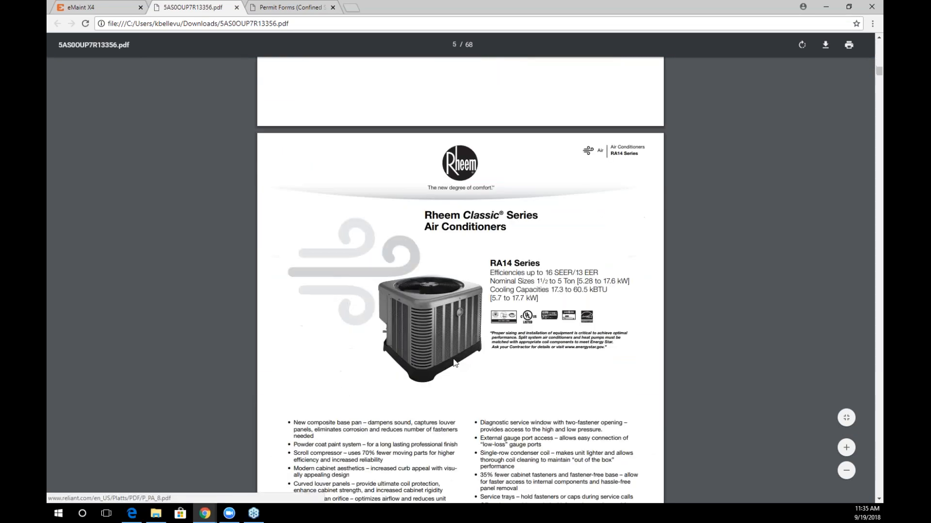
scroll(549, 217, "down", 2)
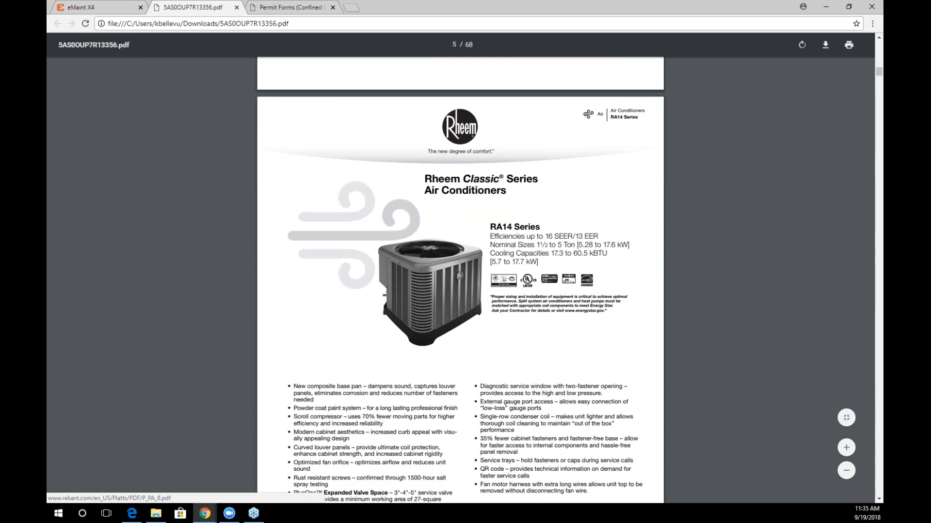
scroll(482, 208, "up", 6)
scroll(482, 210, "up", 20)
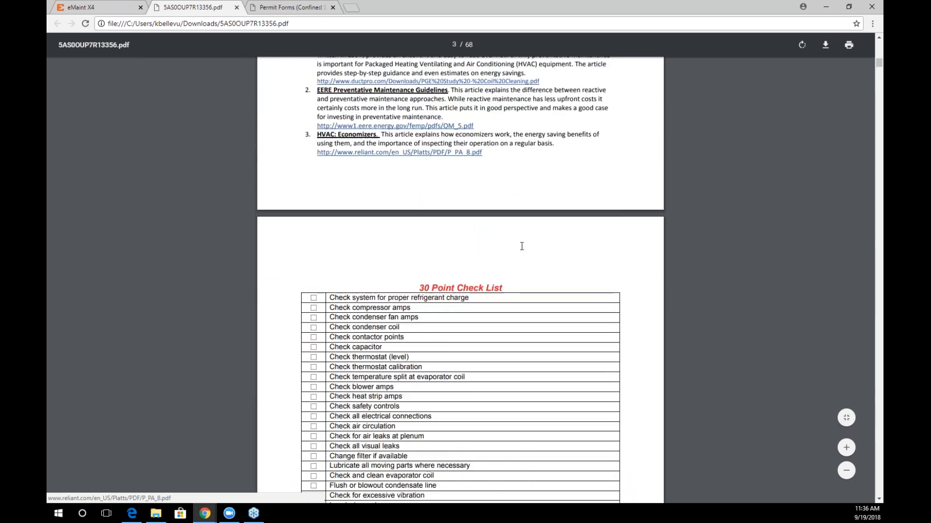
Return to the work order in eMaint and review its related tables, including Work Order Documents and Work Permits.
left_click(97, 7)
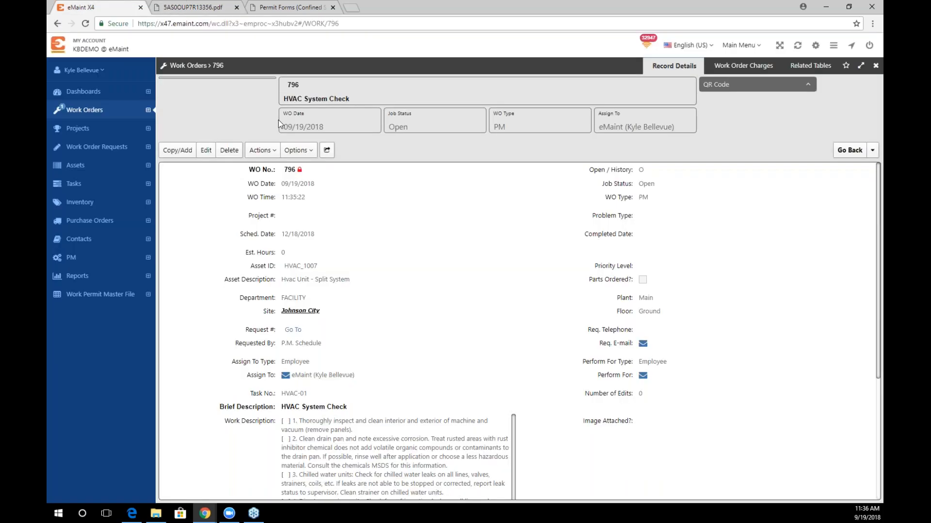
left_click(808, 66)
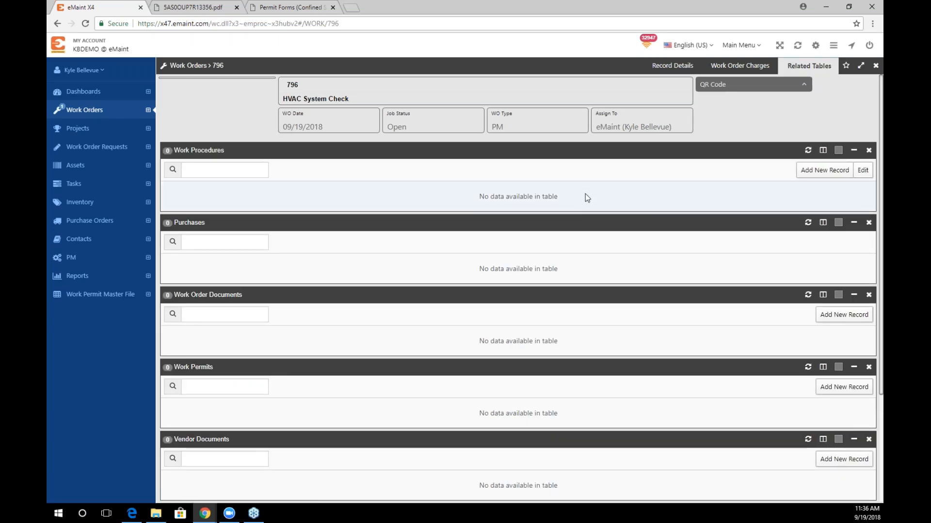
scroll(585, 198, "down", 1)
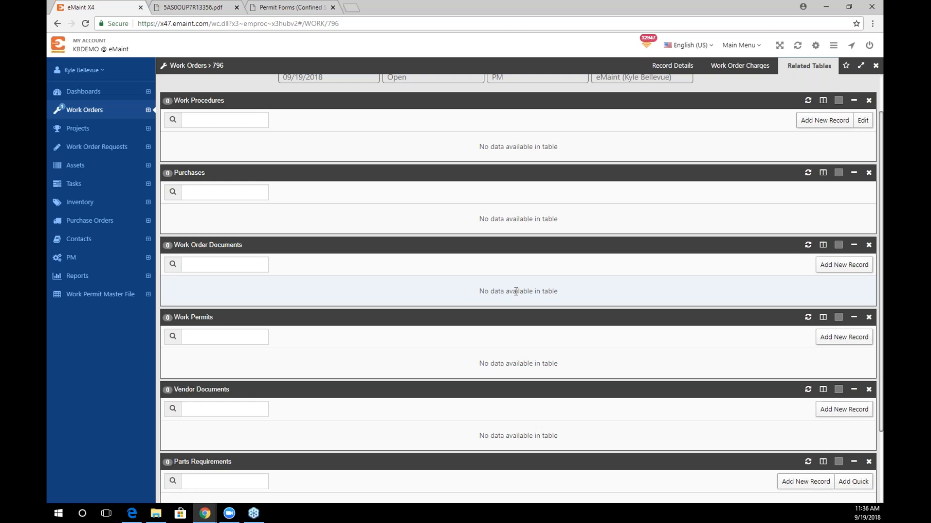
left_click(674, 66)
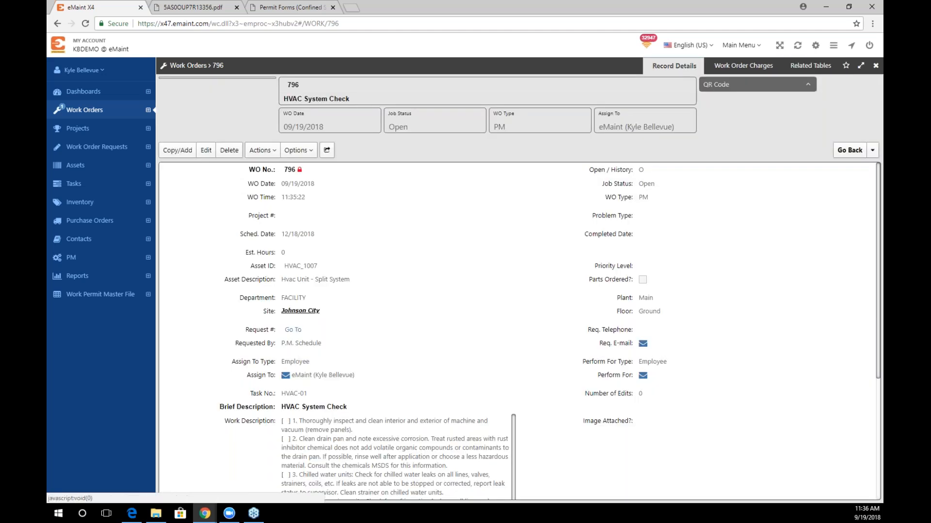
Open the Rheem User Manual record in asset HVAC_1007's Asset Documents, set Print with WO to False, and save it.
left_click(301, 266)
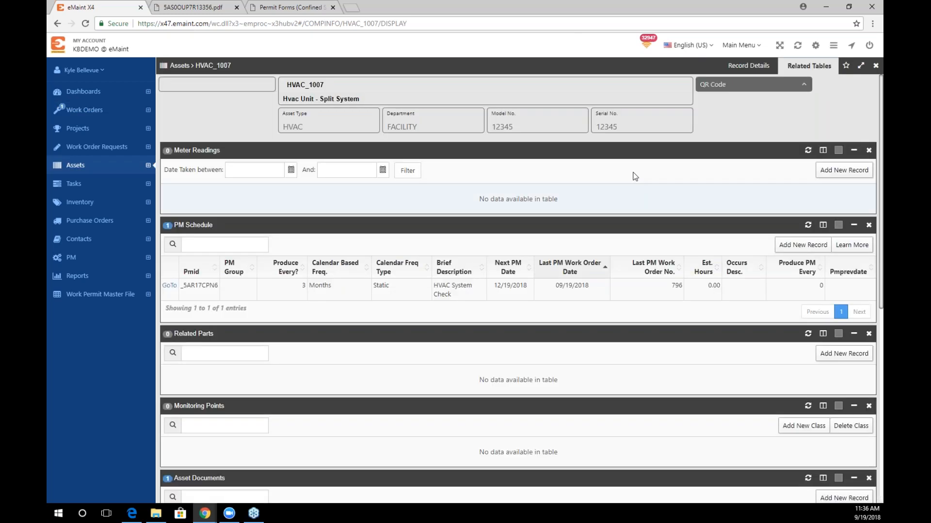
scroll(710, 150, "down", 10)
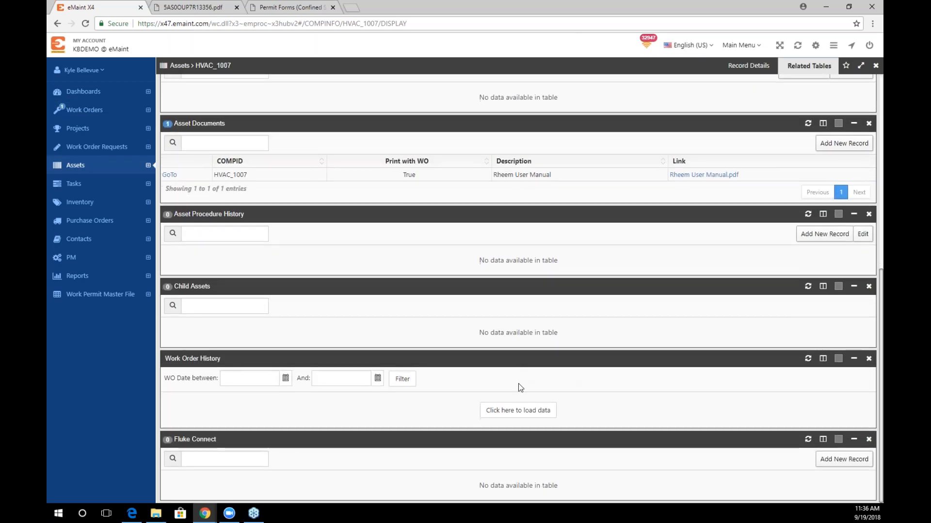
scroll(240, 298, "up", 1)
left_click(169, 225)
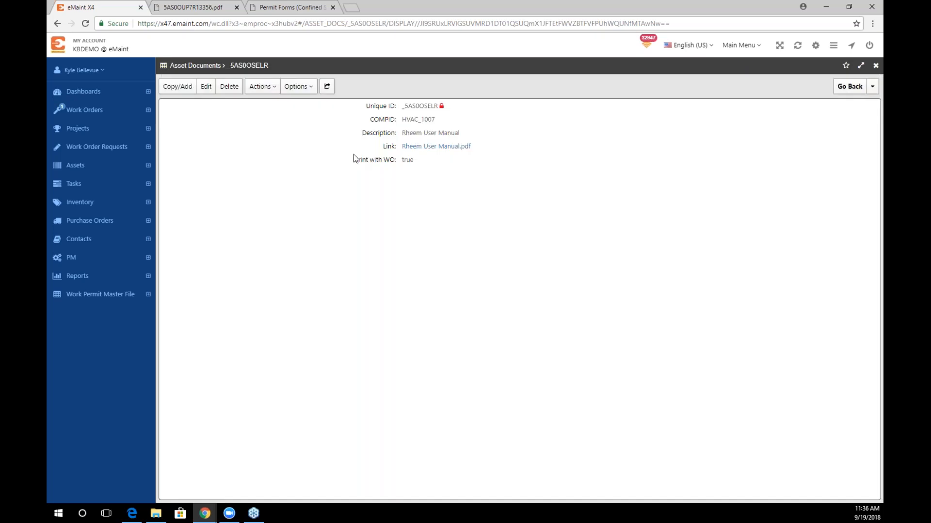
double_click(421, 163)
left_click(444, 197)
left_click(872, 162)
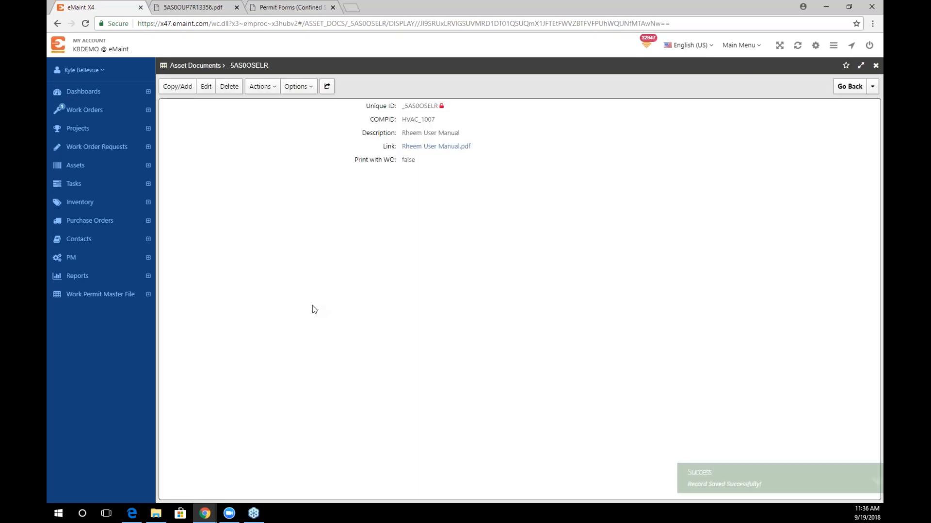
Go back to the HVAC System Check work order, print it again, and open the new PDF.
left_click(872, 86)
left_click(841, 114)
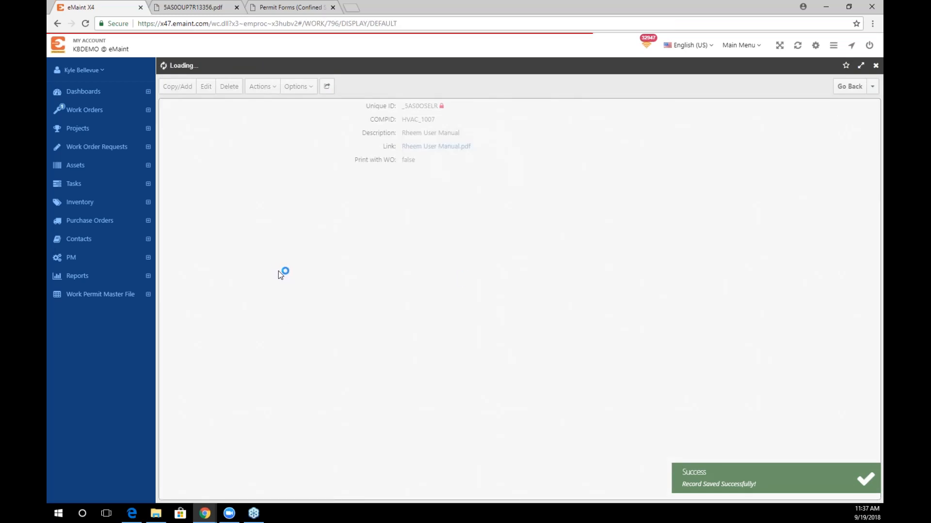
scroll(290, 293, "down", 1)
scroll(290, 294, "up", 3)
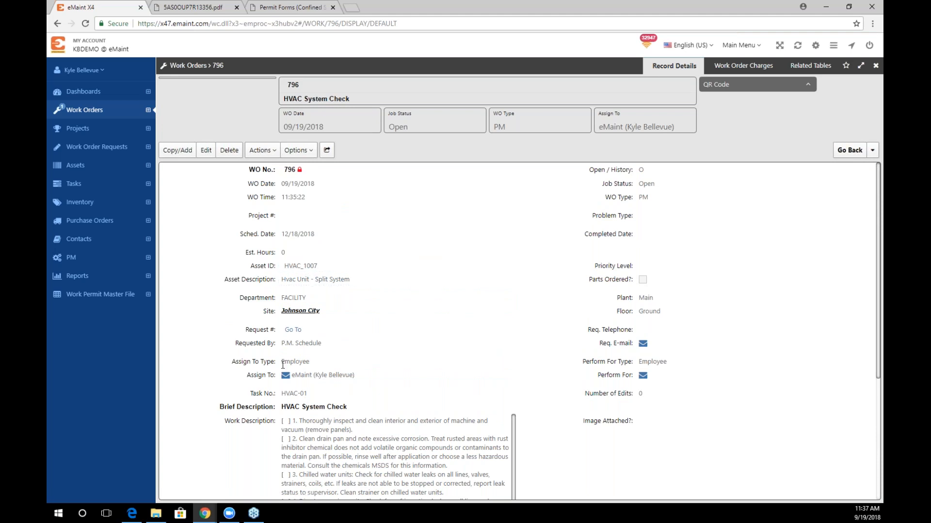
left_click(261, 150)
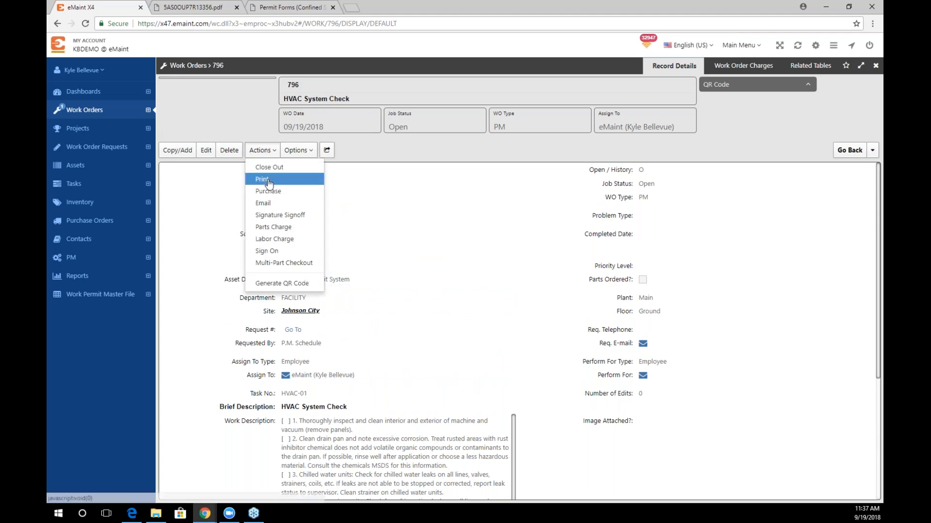
left_click(250, 180)
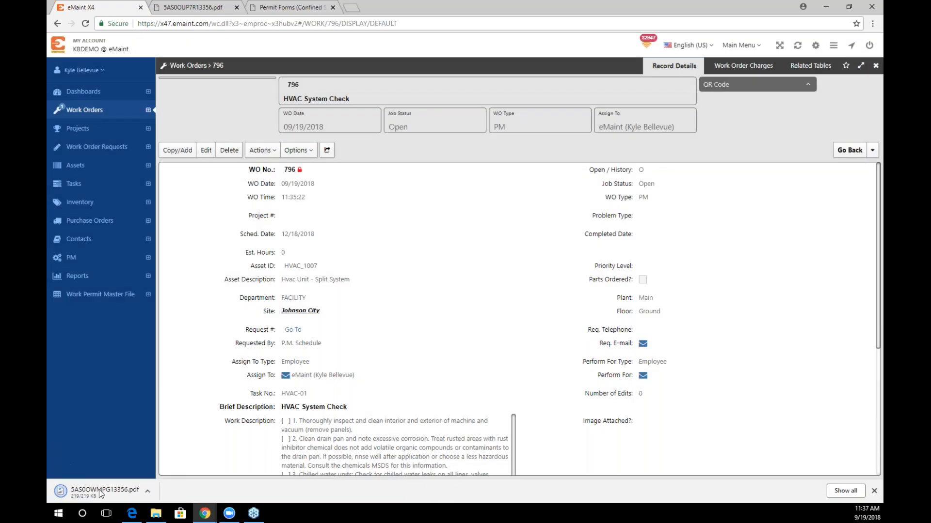
left_click(101, 492)
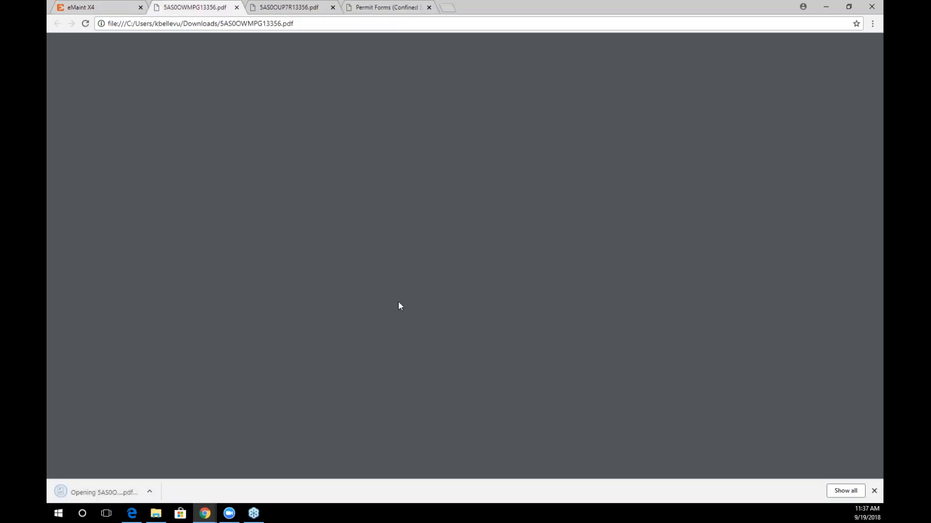
Examine the new work order PDF to check which attached documents it includes.
scroll(435, 305, "down", 20)
scroll(436, 304, "down", 17)
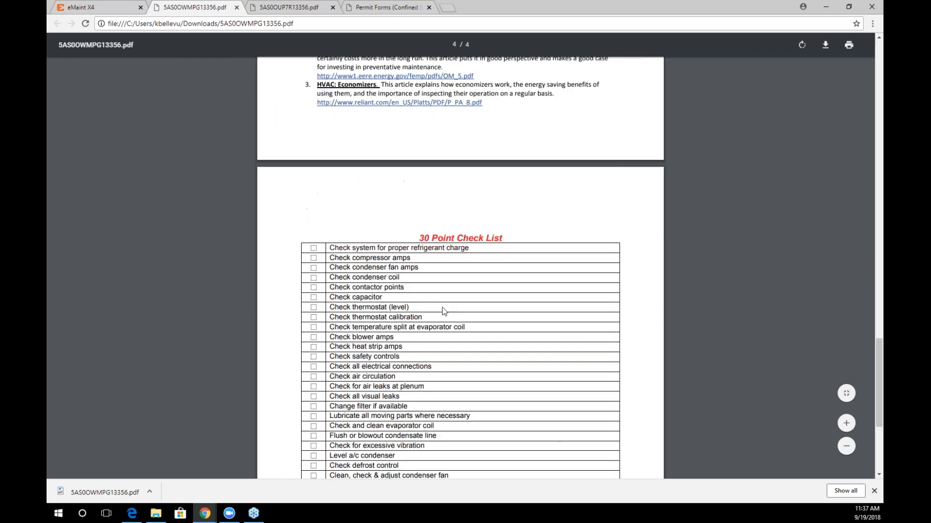
scroll(427, 315, "up", 9)
scroll(426, 318, "up", 5)
scroll(432, 308, "down", 12)
scroll(438, 298, "up", 12)
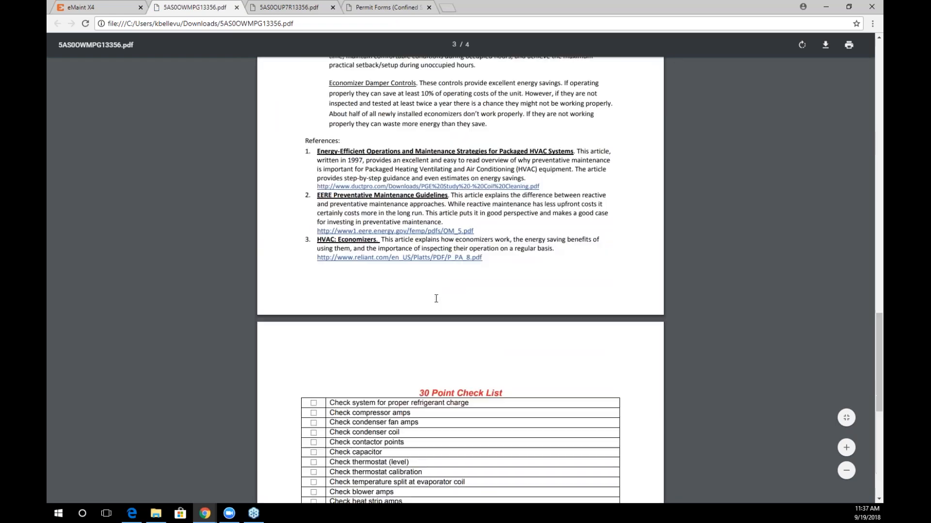
scroll(420, 291, "down", 3)
scroll(420, 291, "up", 1)
scroll(434, 297, "down", 12)
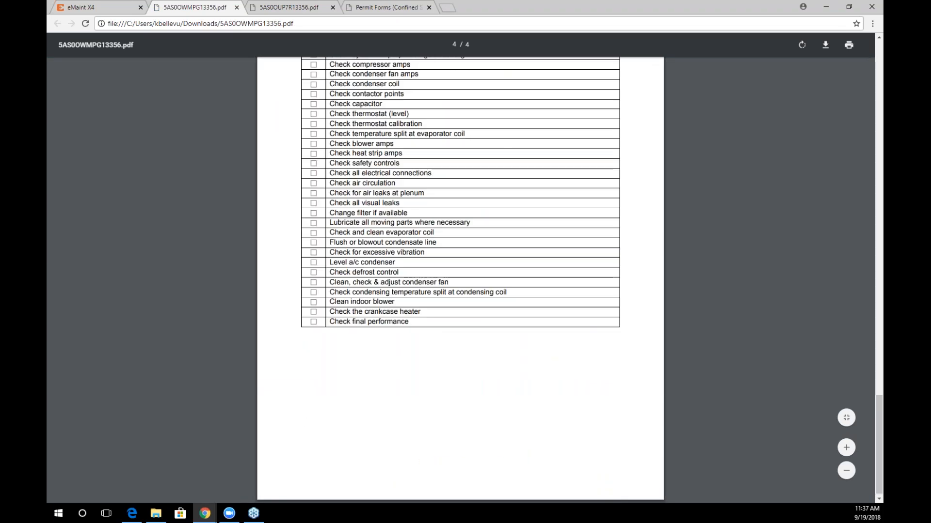
scroll(460, 279, "up", 15)
Reopen the Rheem User Manual document from asset HVAC_1007 in eMaint, save Print with WO as True, and return to the asset.
left_click(97, 7)
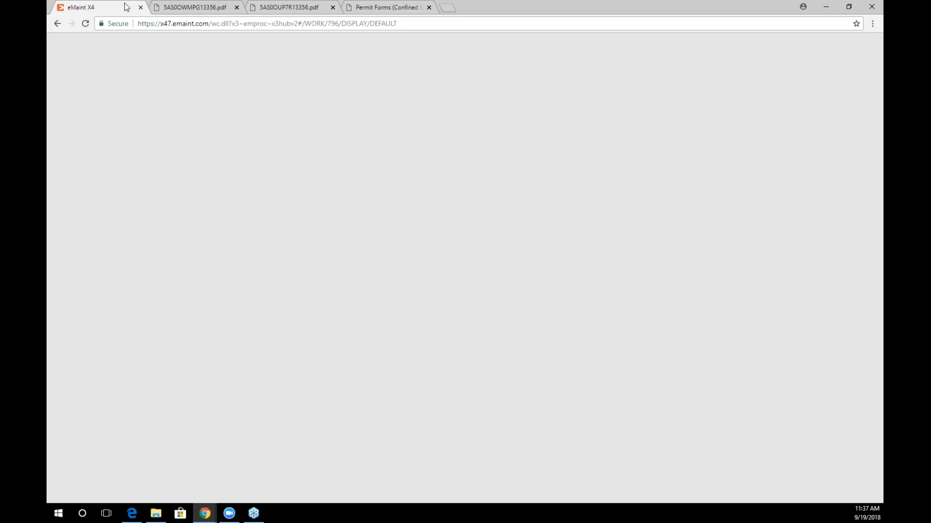
left_click(301, 265)
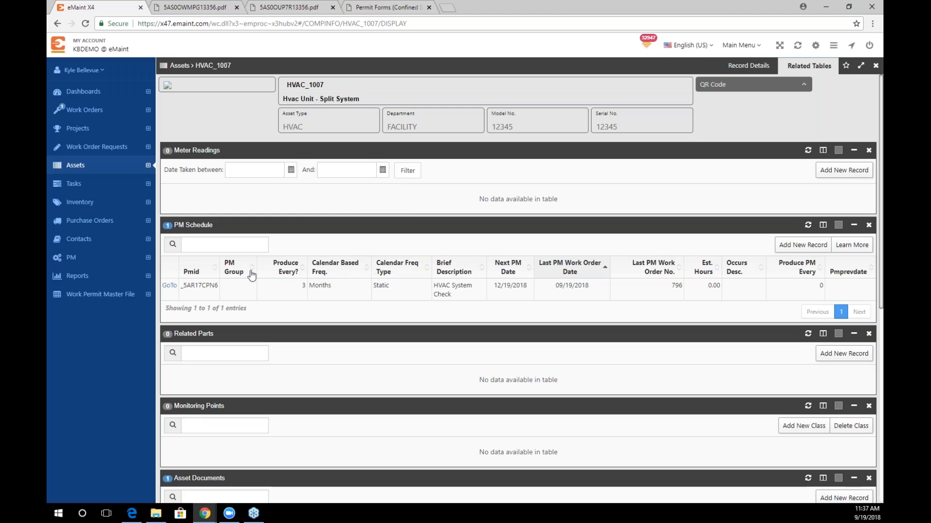
scroll(675, 299, "down", 1)
scroll(675, 299, "down", 4)
left_click(179, 333)
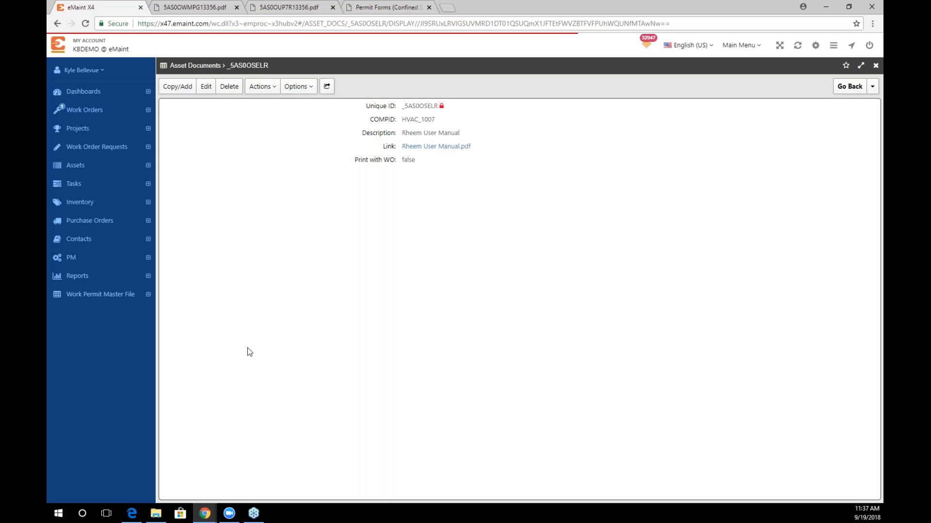
left_click(408, 159)
left_click(533, 191)
left_click(871, 160)
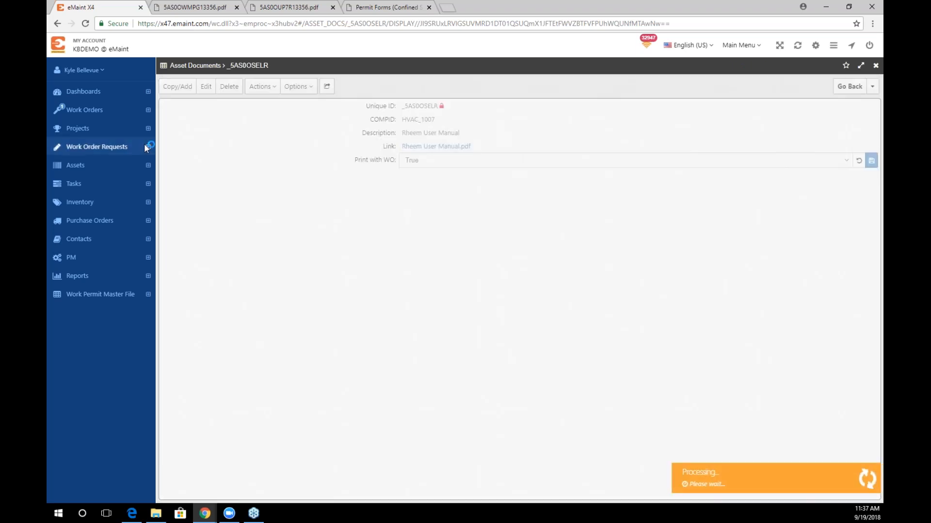
left_click(849, 87)
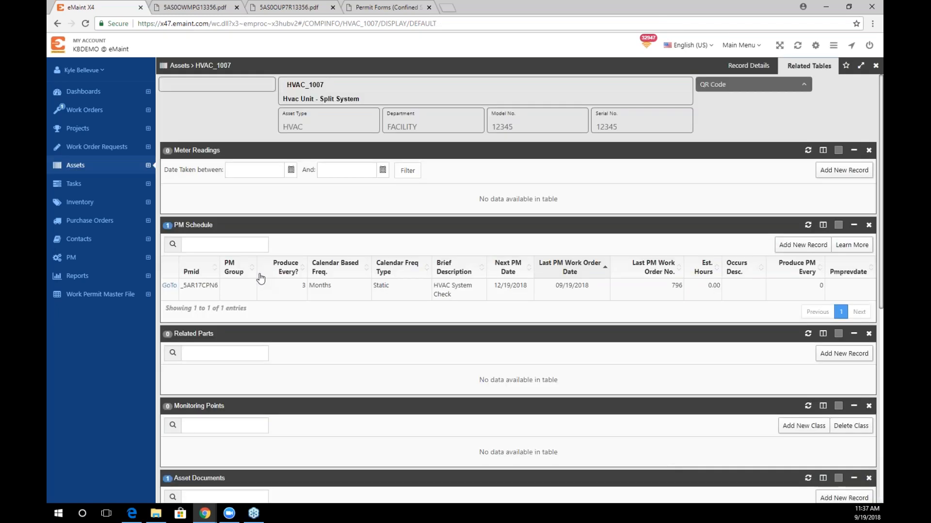
Add a new work order from asset HVAC_1007's record details and enter the brief description "Install HVAC UNIT".
left_click(749, 65)
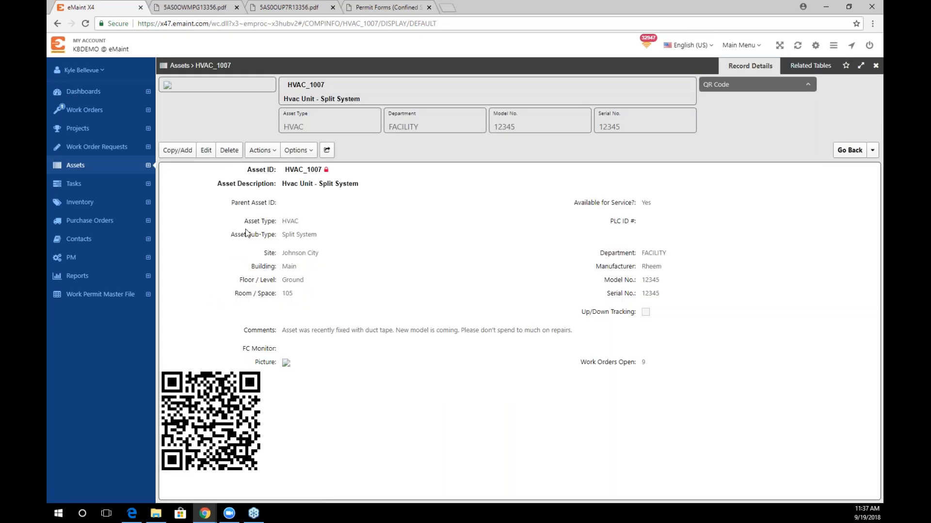
left_click(260, 151)
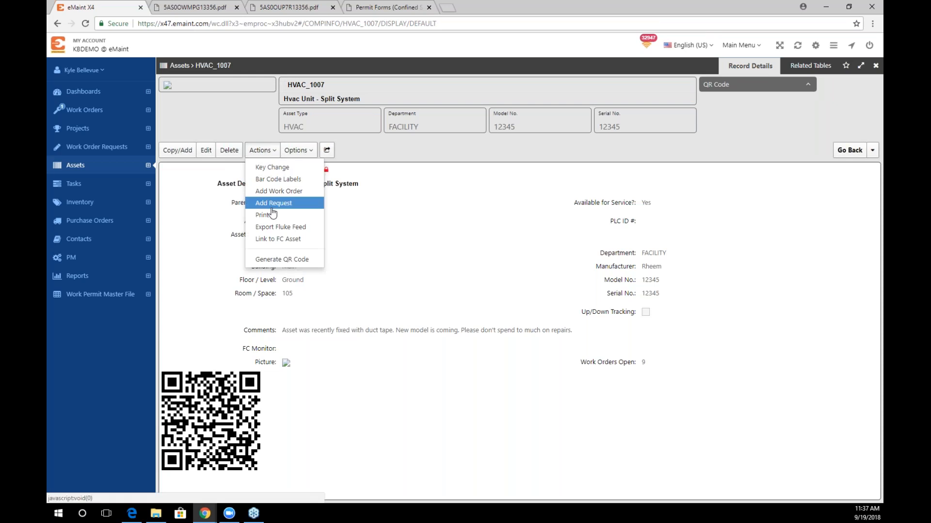
left_click(280, 193)
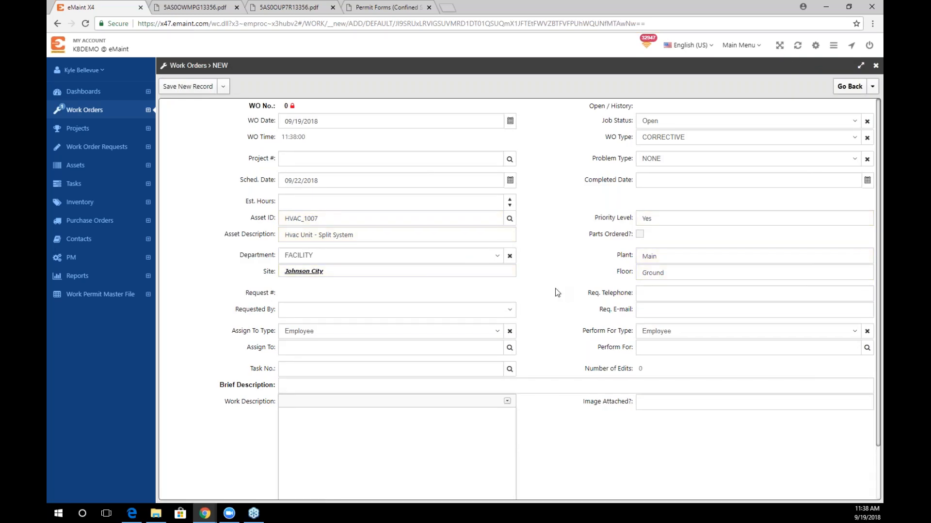
scroll(436, 344, "down", 1)
left_click(359, 386)
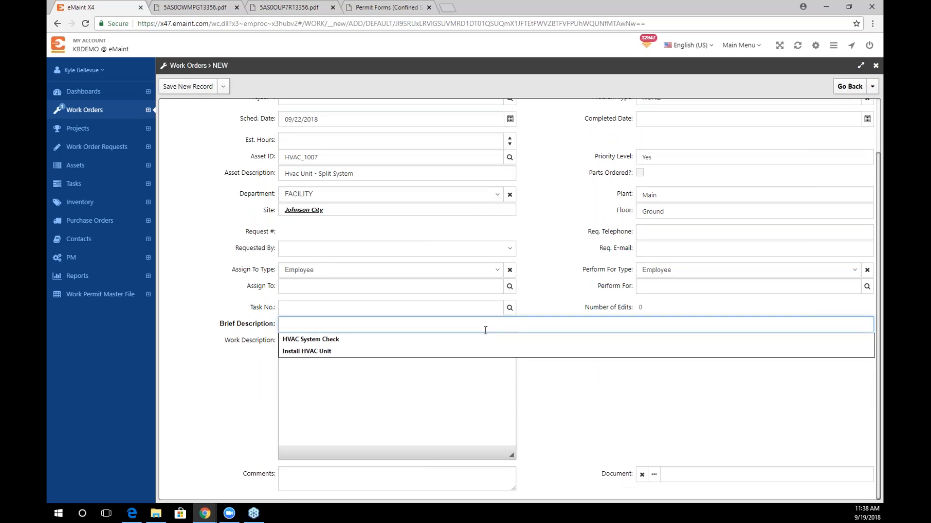
type("Install HVAC UNIT")
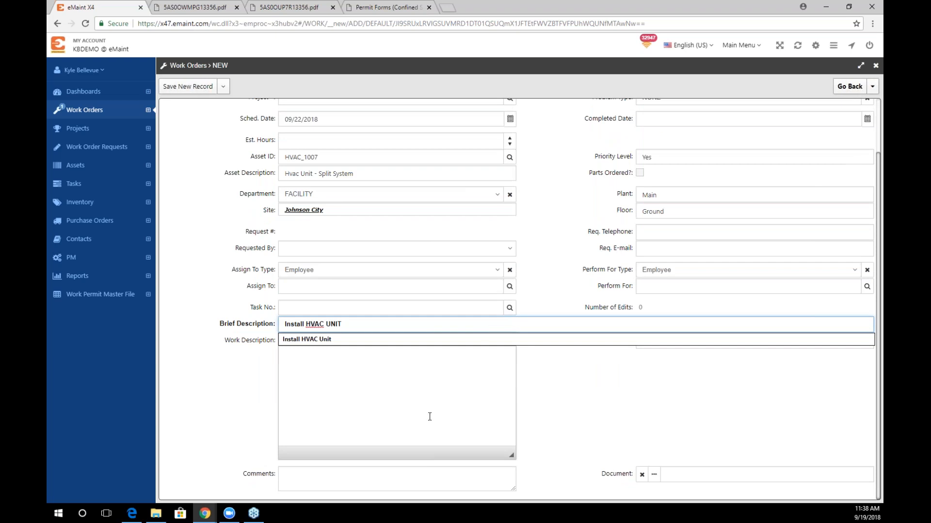
Enter the work description "Install HVAC Unut At Johnson City" and save the new work order.
left_click(423, 413)
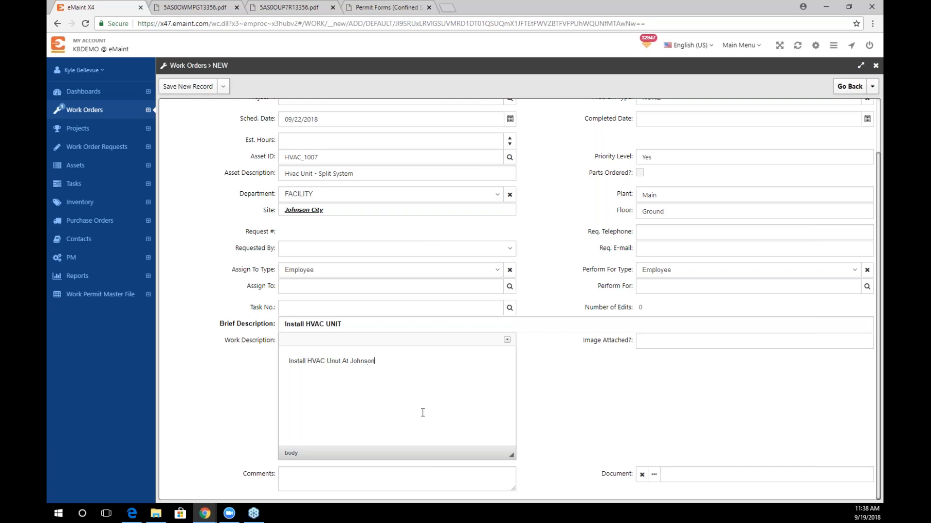
scroll(527, 396, "up", 2)
left_click(223, 86)
left_click(165, 86)
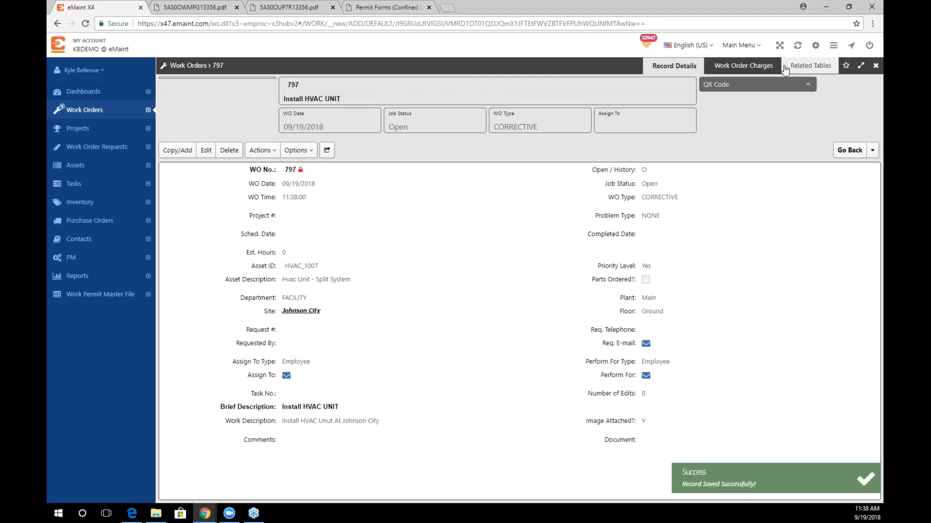
Add a Work Order Documents record "Rheem Installation Instructions" linked to Rheem Installation Instructions.pdf, save Print with WO as True, and return to the work order.
left_click(803, 70)
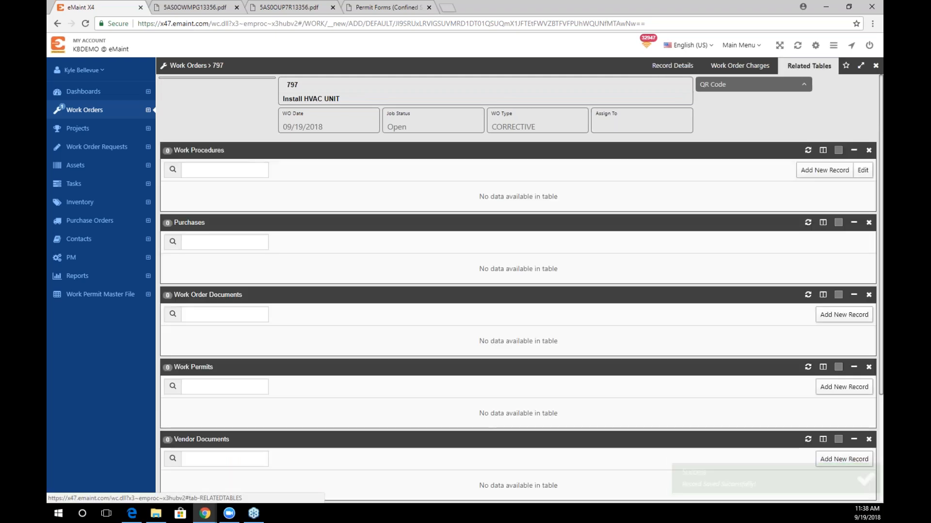
scroll(678, 322, "down", 3)
scroll(635, 334, "up", 2)
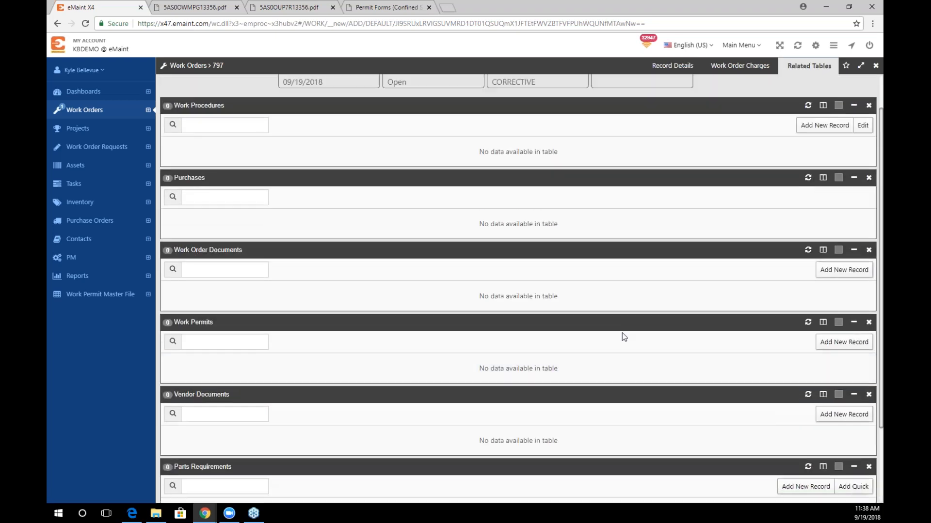
left_click(818, 274)
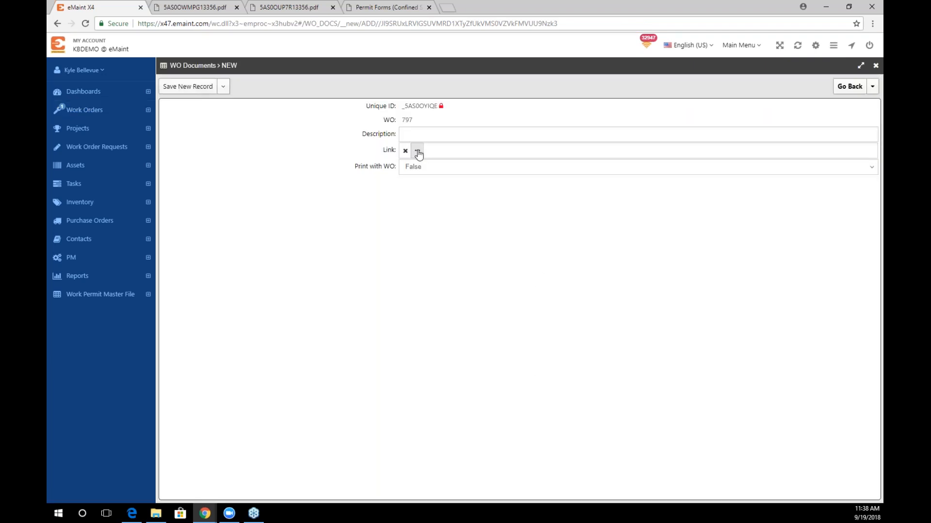
left_click(419, 153)
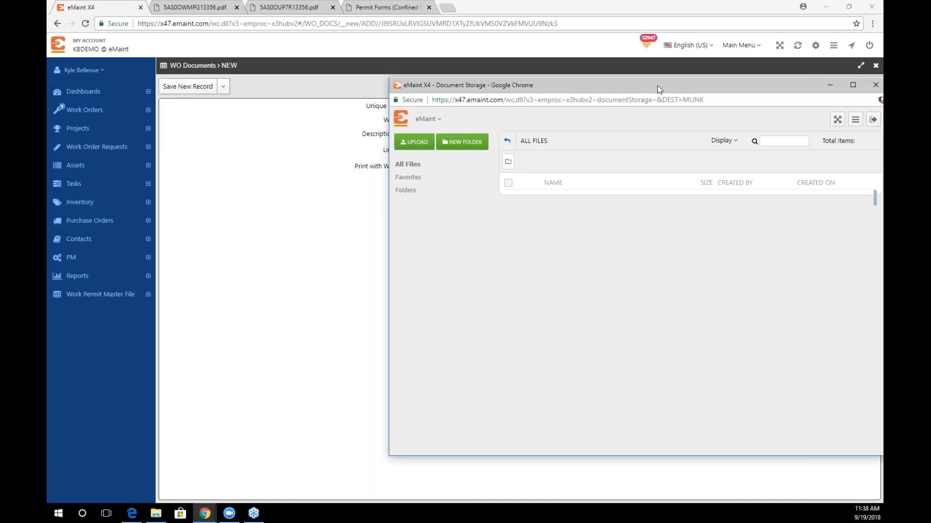
left_click_drag(658, 85, 638, 88)
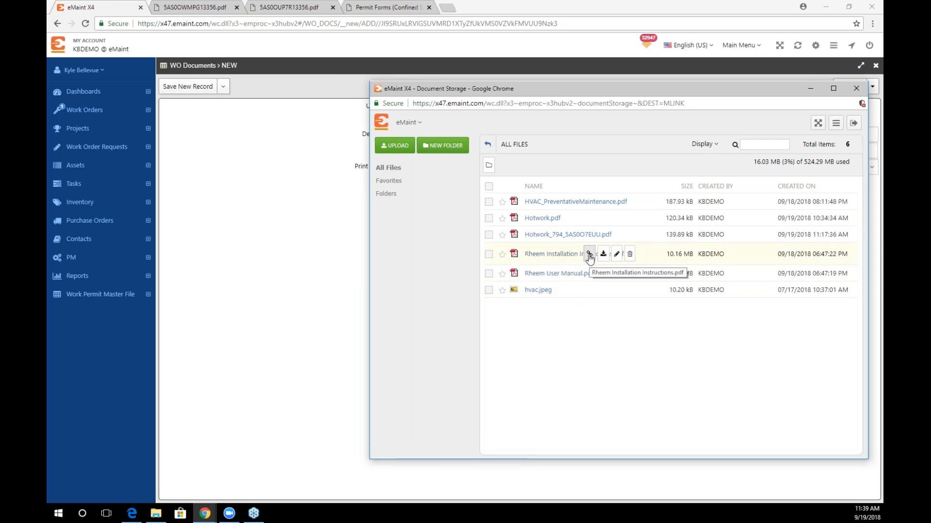
left_click(589, 254)
left_click(418, 168)
left_click(424, 198)
left_click(165, 100)
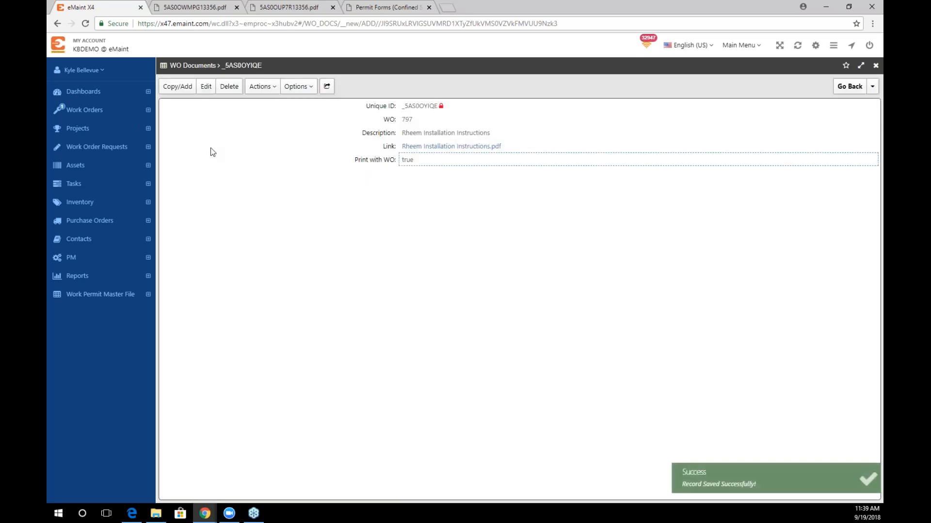
left_click(848, 88)
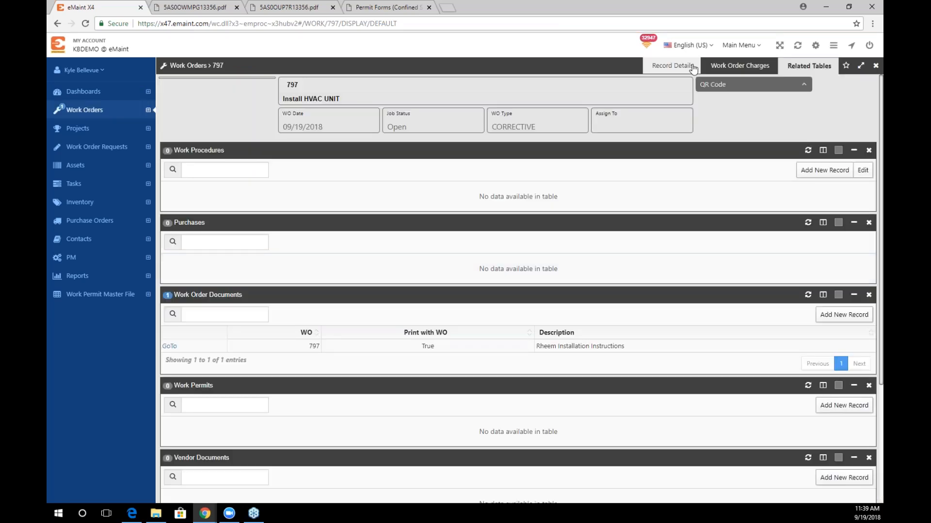
Print the Install HVAC UNIT work order from its record details and open the generated PDF.
left_click(693, 68)
left_click(264, 151)
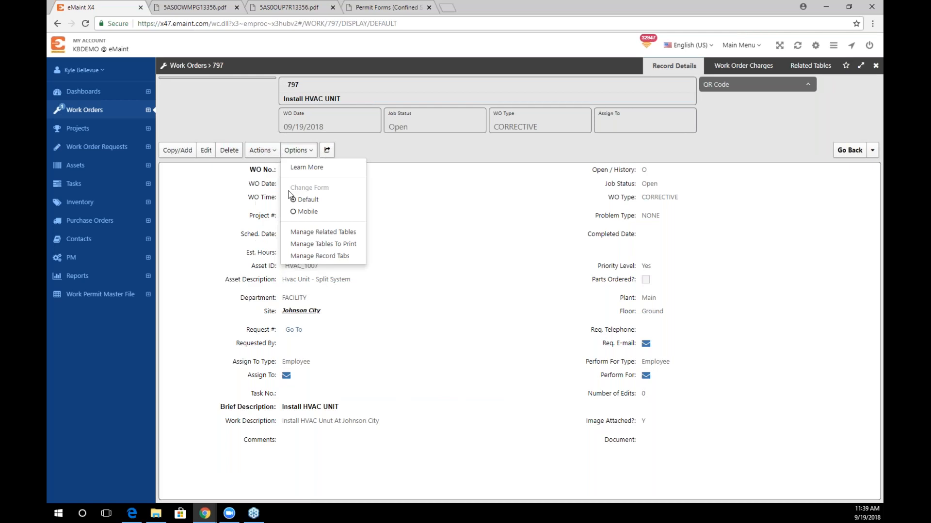
mouse_move(262, 153)
left_click(266, 179)
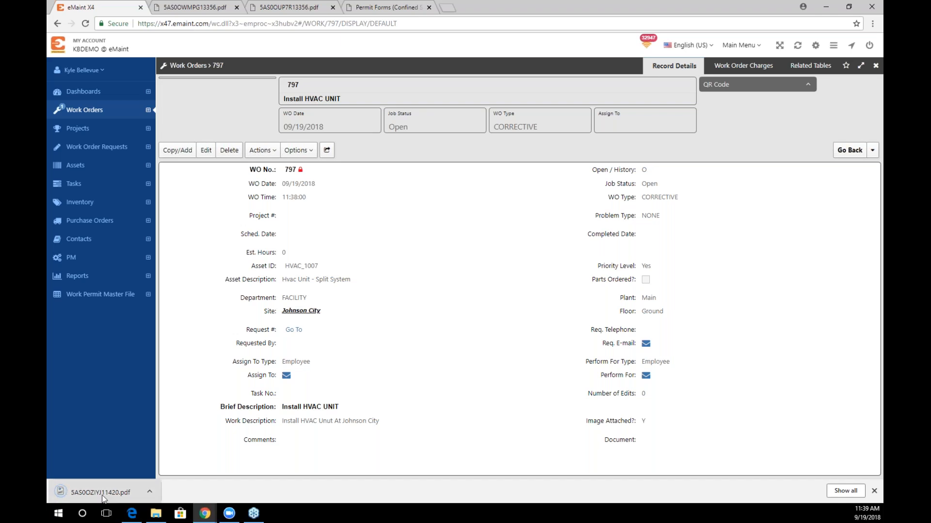
left_click(102, 497)
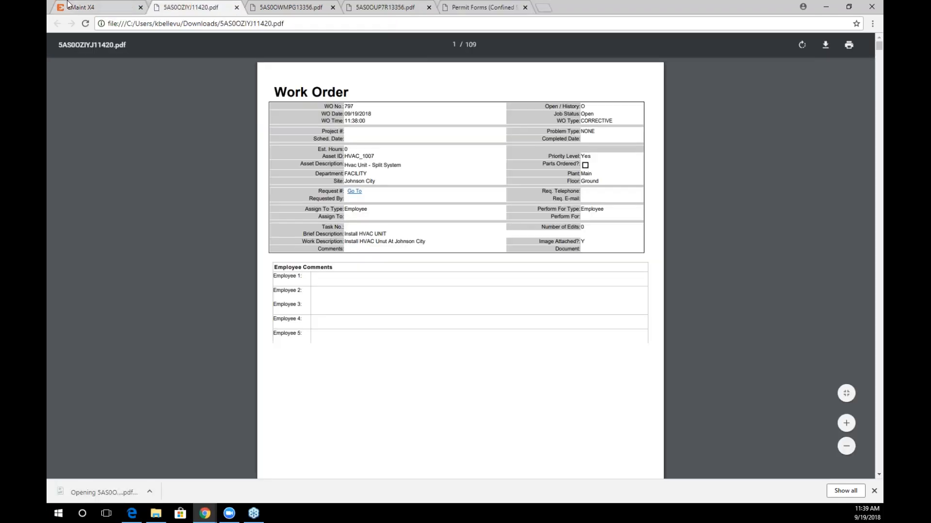
Examine the work order PDF to check which attached documents print with it.
scroll(434, 303, "down", 5)
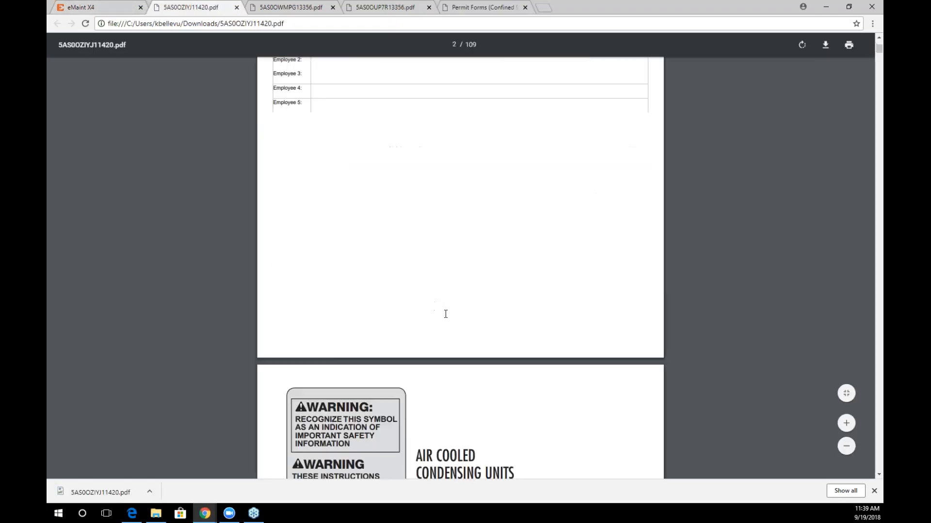
scroll(446, 314, "down", 12)
scroll(446, 318, "up", 6)
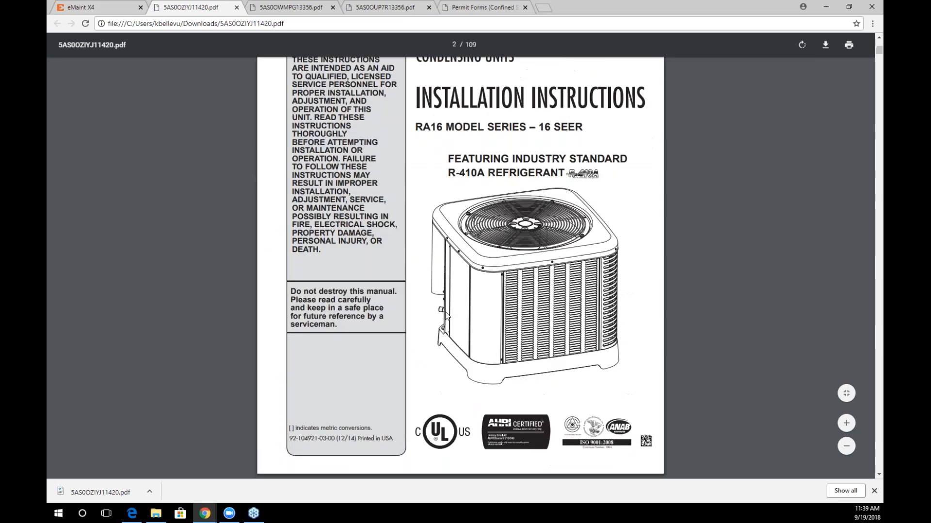
scroll(447, 317, "down", 20)
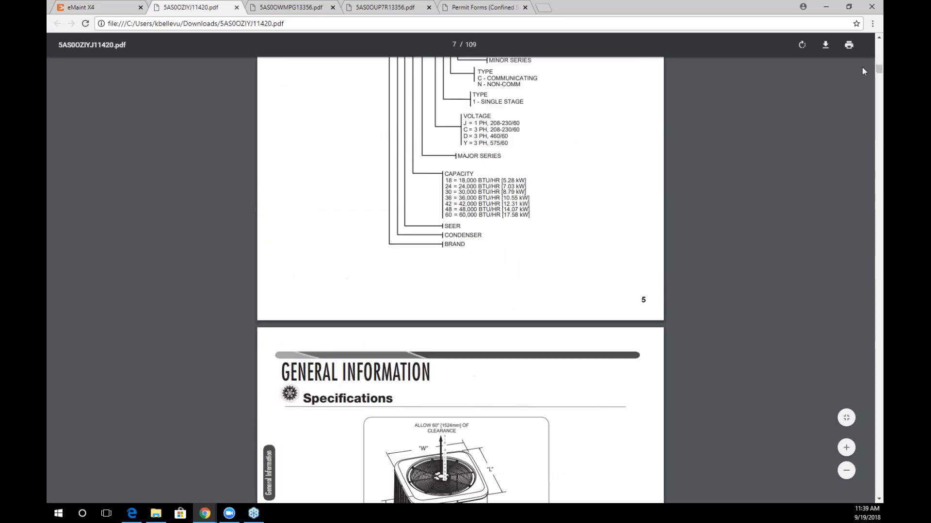
left_click_drag(879, 73, 877, 417)
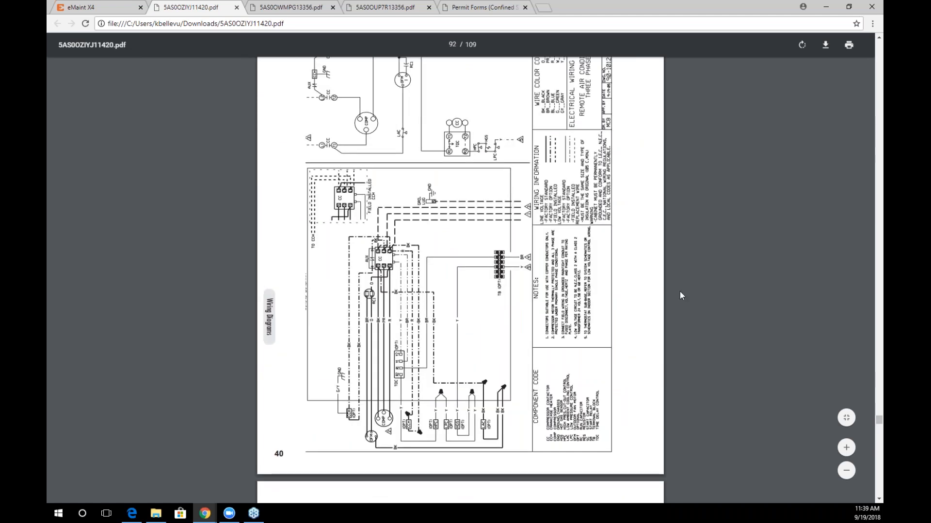
scroll(665, 283, "up", 4)
scroll(665, 283, "down", 2)
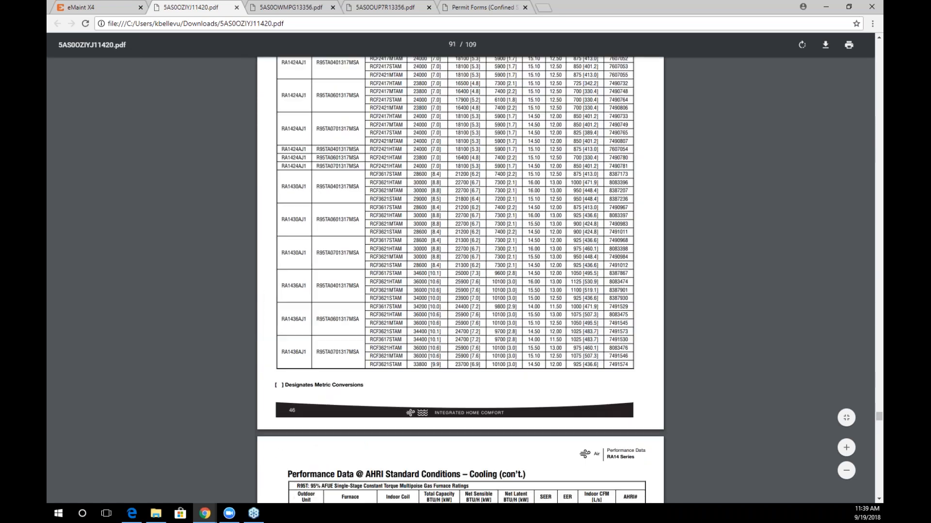
scroll(460, 280, "up", 6)
Return to eMaint and open the Rheem User Manual document record from asset HVAC_1007's related tables.
left_click(118, 7)
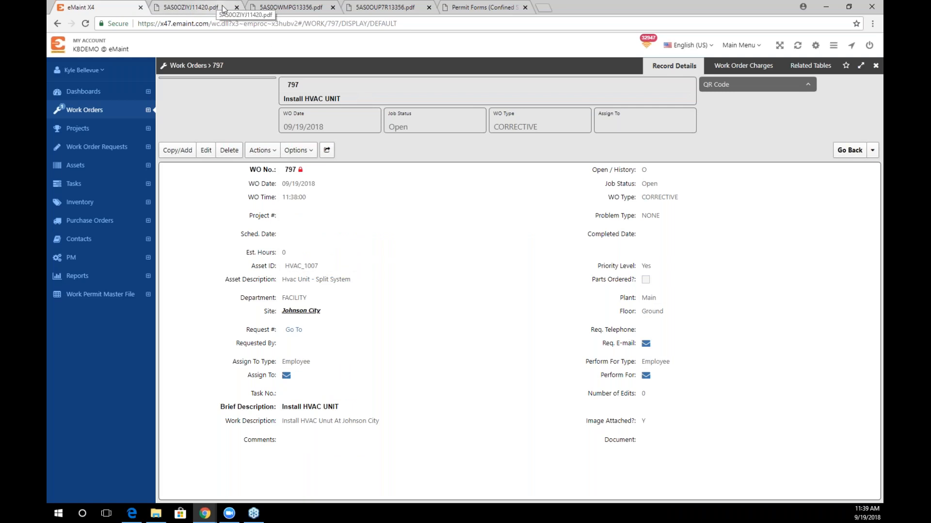
left_click(298, 267)
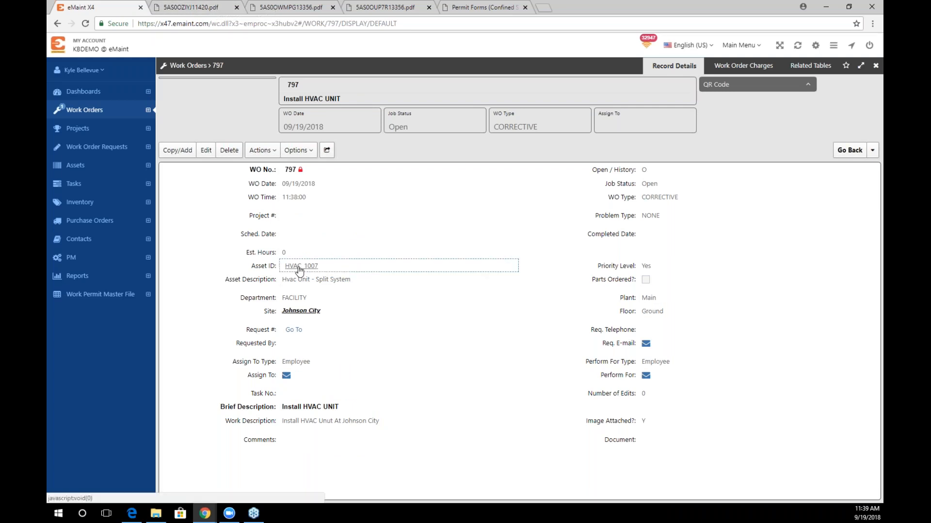
left_click(298, 267)
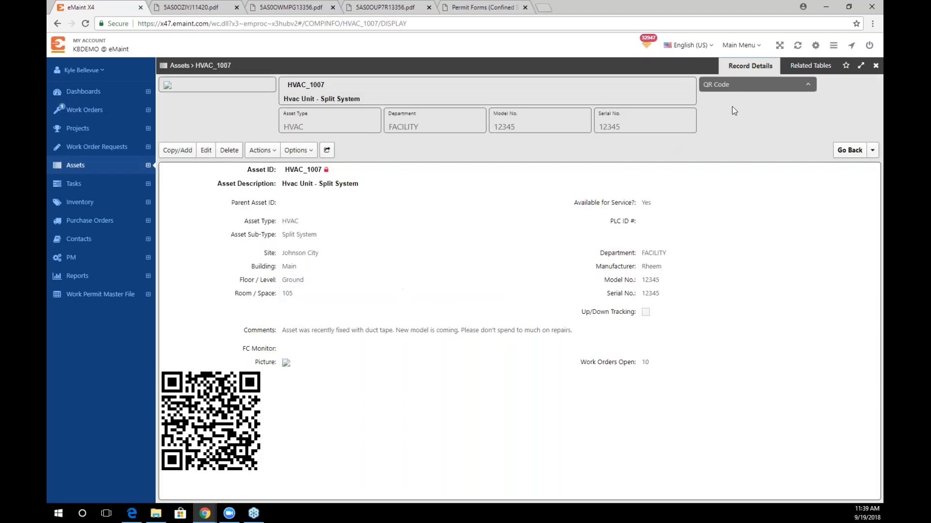
left_click(809, 65)
scroll(647, 354, "down", 3)
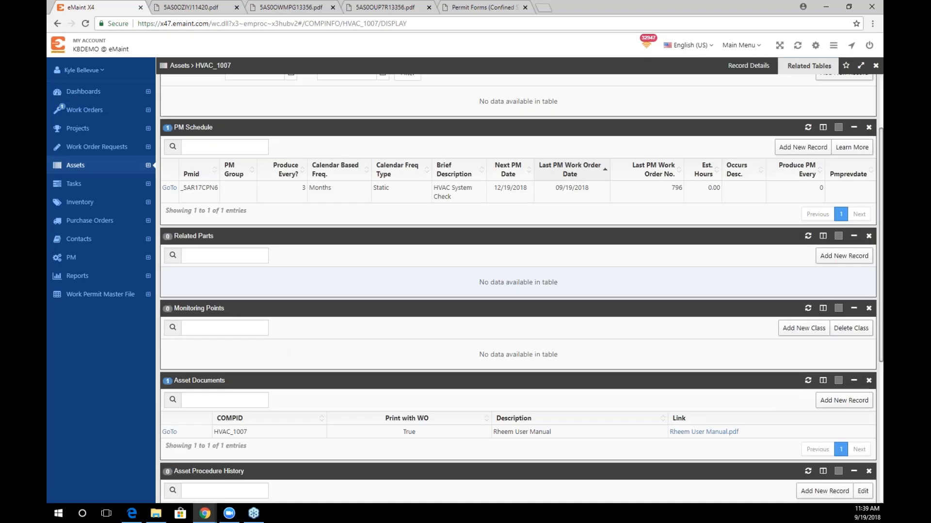
left_click(169, 381)
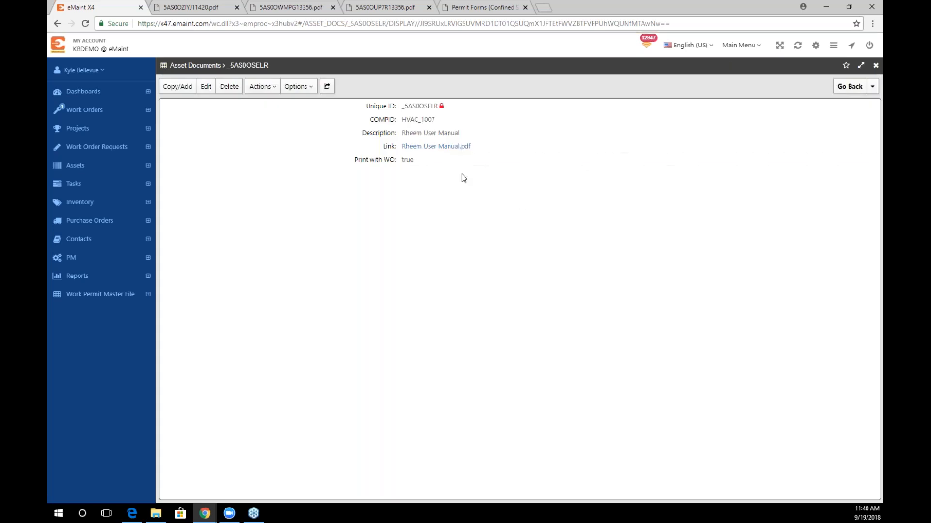
Save the Rheem User Manual's Print with WO as False and return to the Install HVAC UNIT work order.
left_click(455, 160)
left_click(455, 160)
left_click(455, 205)
left_click(871, 163)
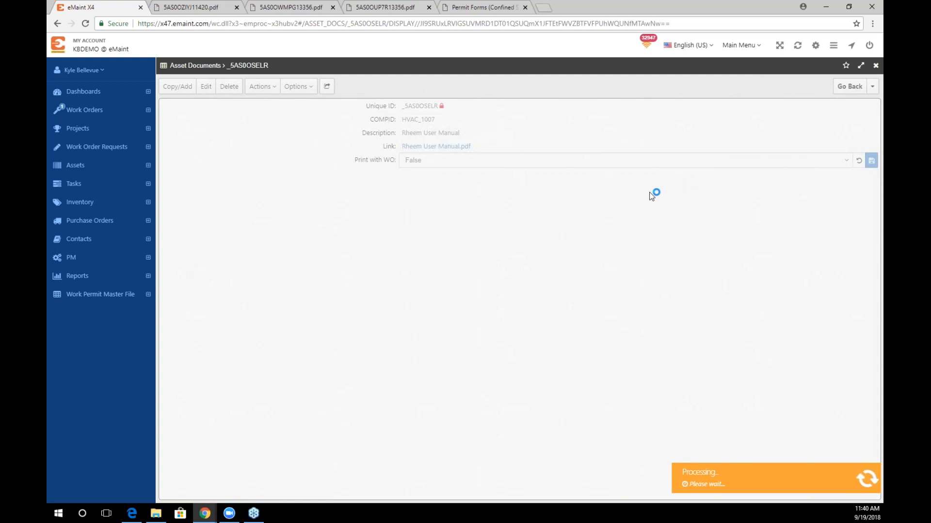
left_click(872, 87)
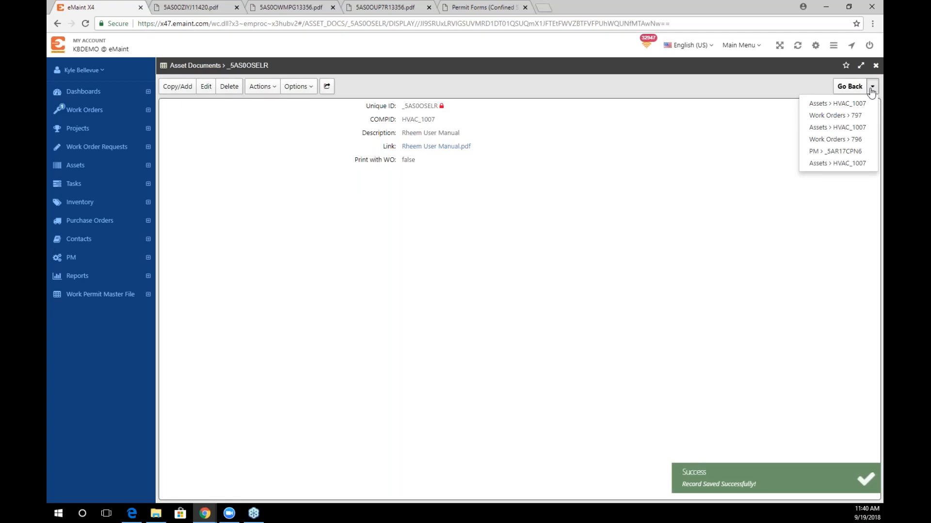
left_click(821, 116)
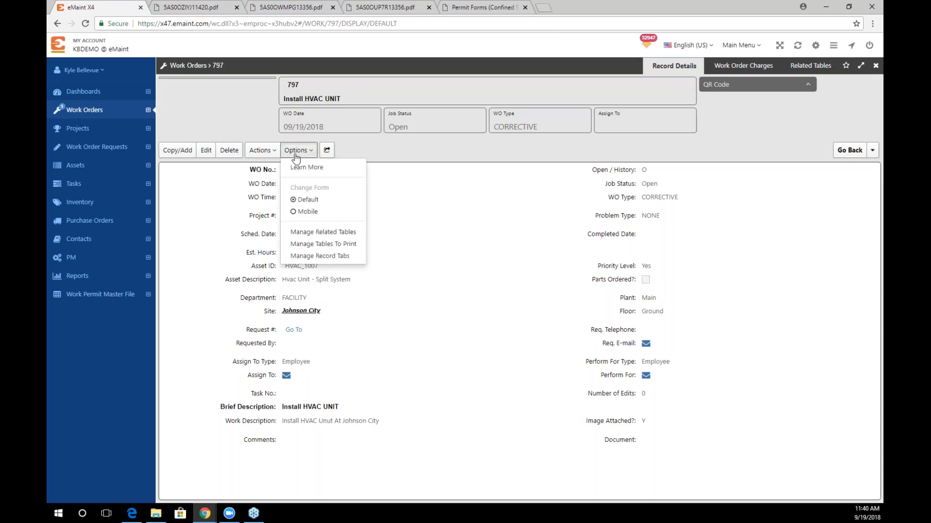
Print the Install HVAC UNIT work order again and look through the new PDF for its included documents.
left_click(261, 150)
left_click(284, 182)
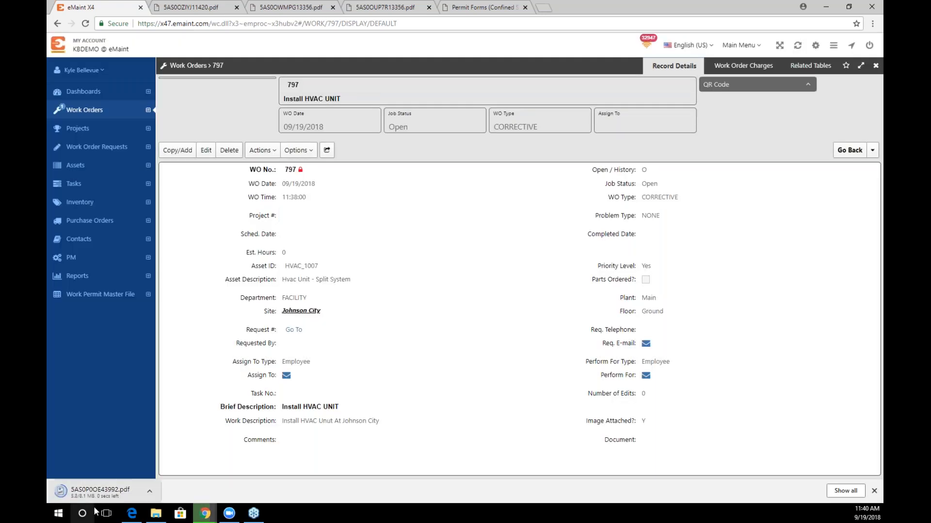
left_click(100, 493)
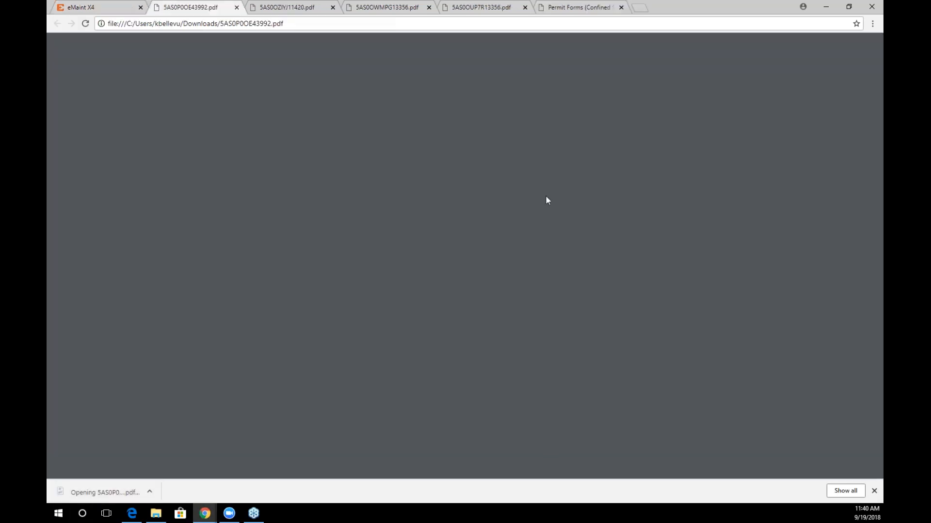
scroll(557, 234, "down", 15)
scroll(564, 267, "down", 20)
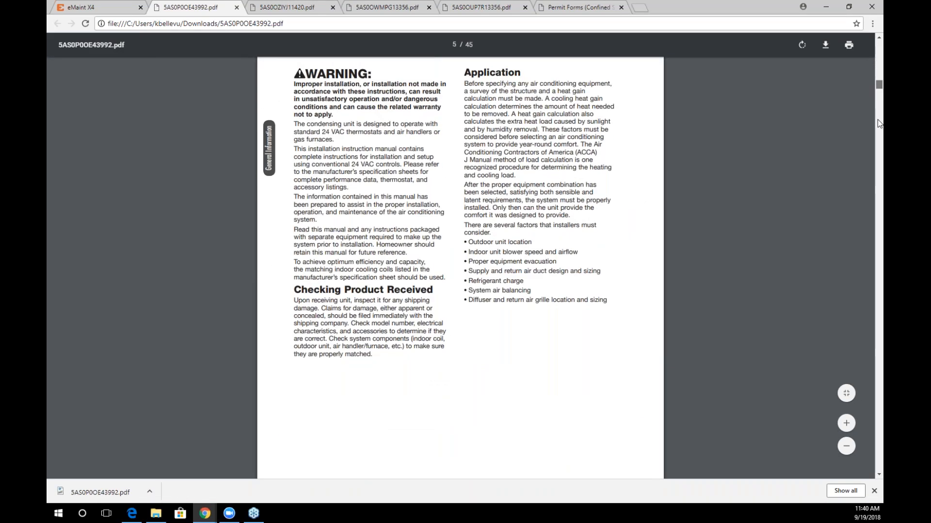
left_click_drag(878, 120, 879, 334)
Go back to asset HVAC_1007 in eMaint and open Rheem User Manual.pdf from its Asset Documents.
left_click(116, 5)
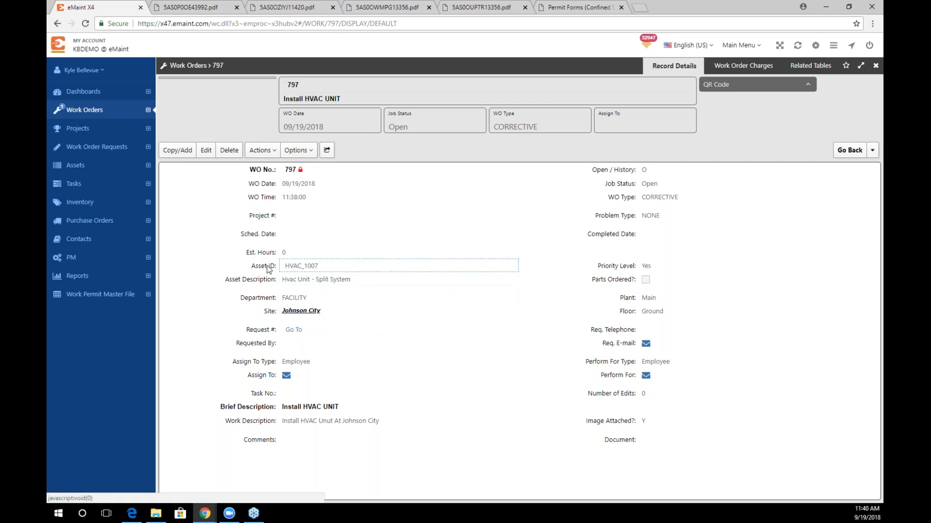
left_click(302, 267)
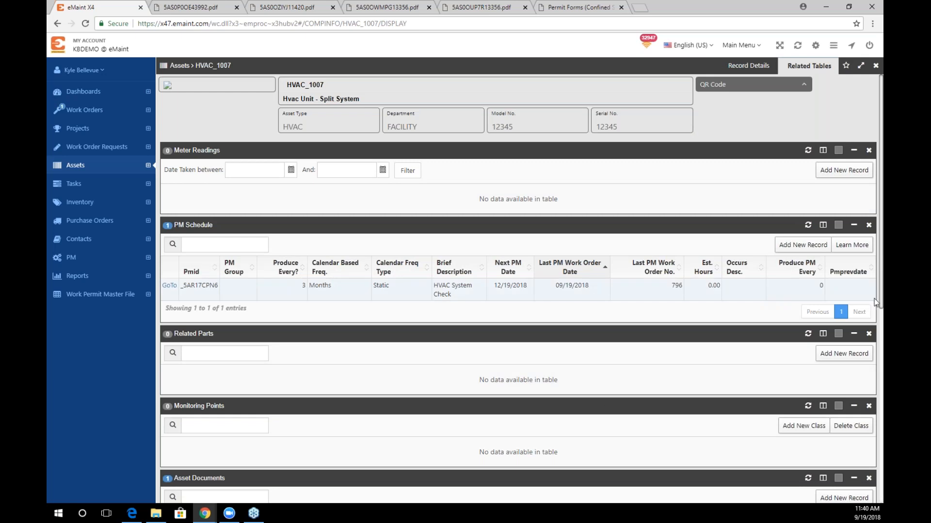
scroll(741, 334, "down", 1)
scroll(742, 335, "down", 5)
scroll(732, 308, "up", 2)
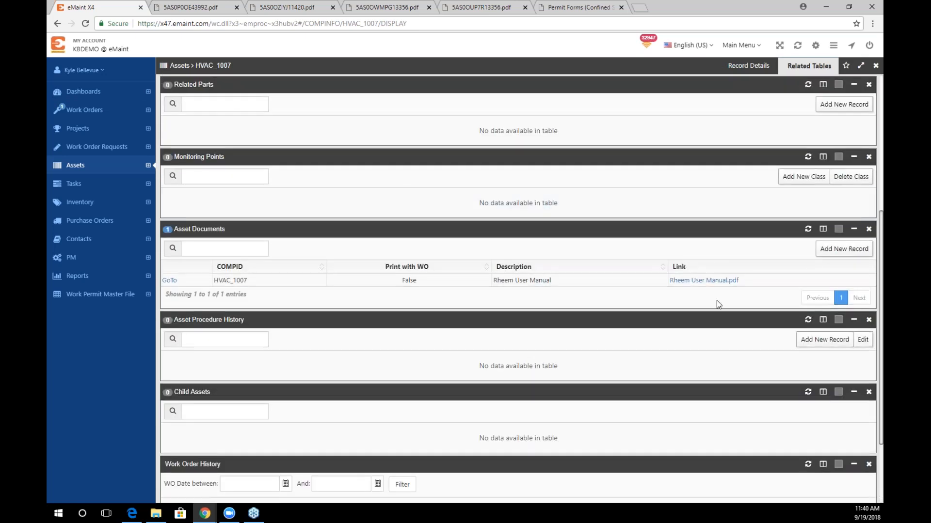
left_click(691, 281)
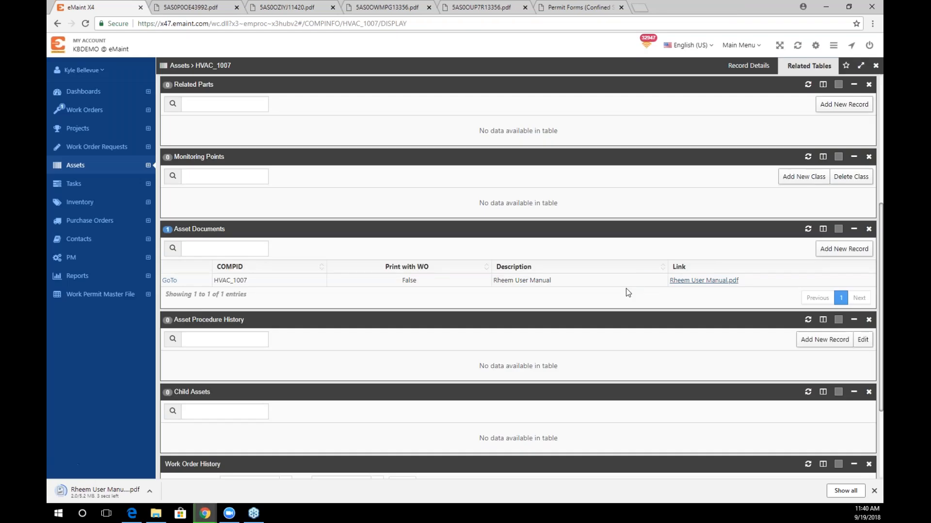
left_click(89, 493)
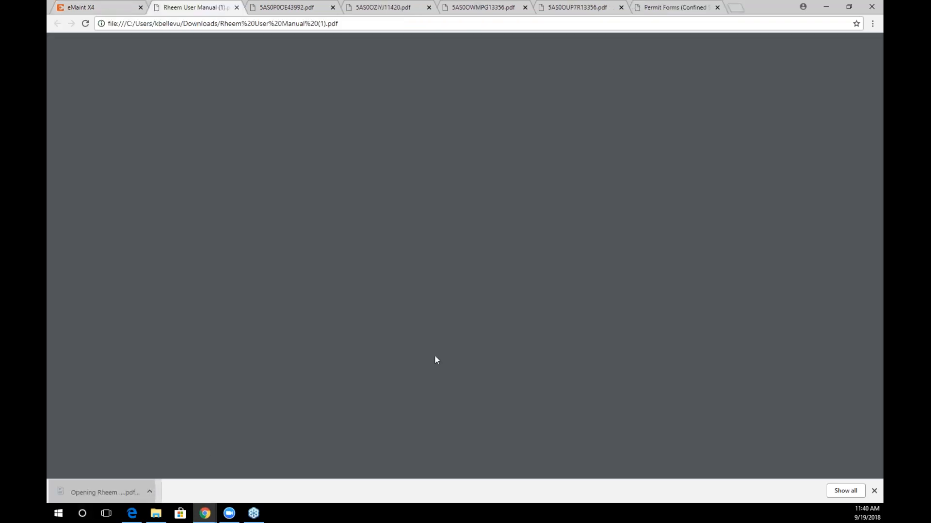
Look through the first pages of the Rheem User Manual PDF and return to eMaint.
scroll(495, 271, "down", 10)
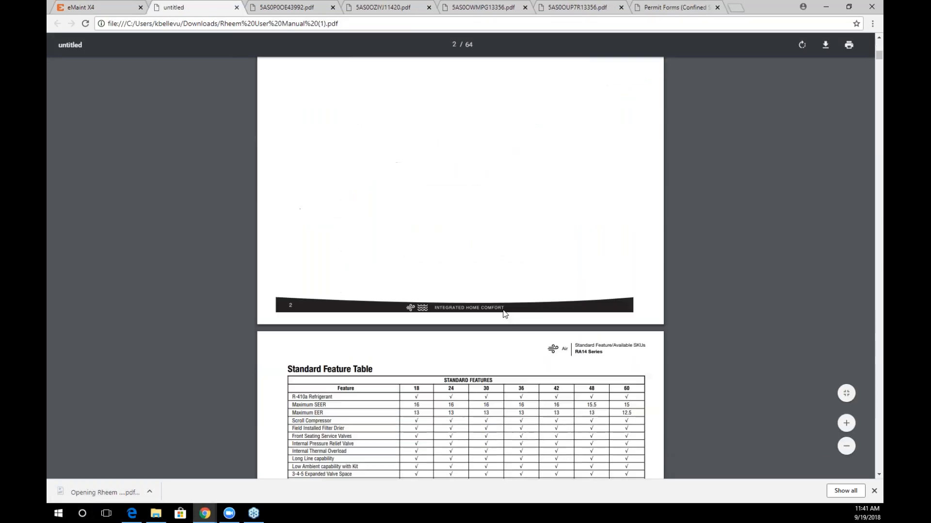
scroll(513, 327, "up", 10)
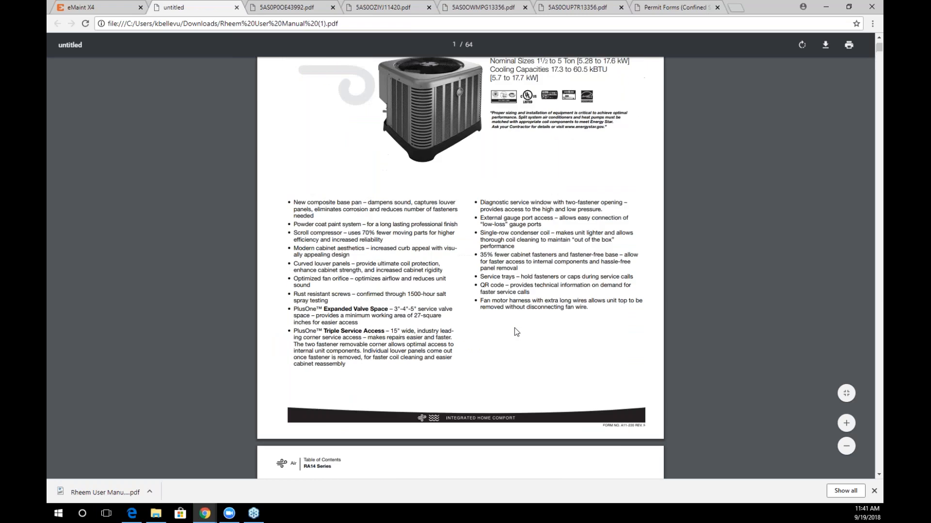
scroll(512, 331, "down", 6)
scroll(512, 332, "down", 20)
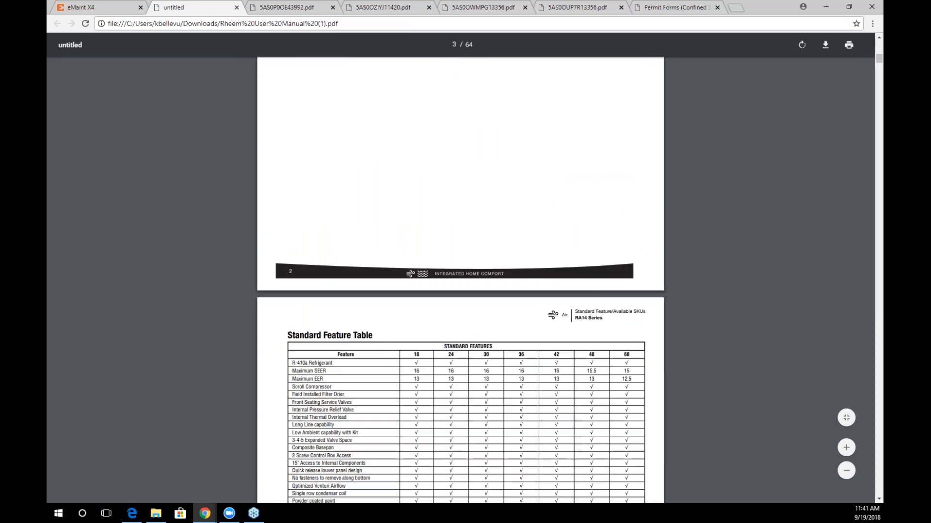
left_click(140, 6)
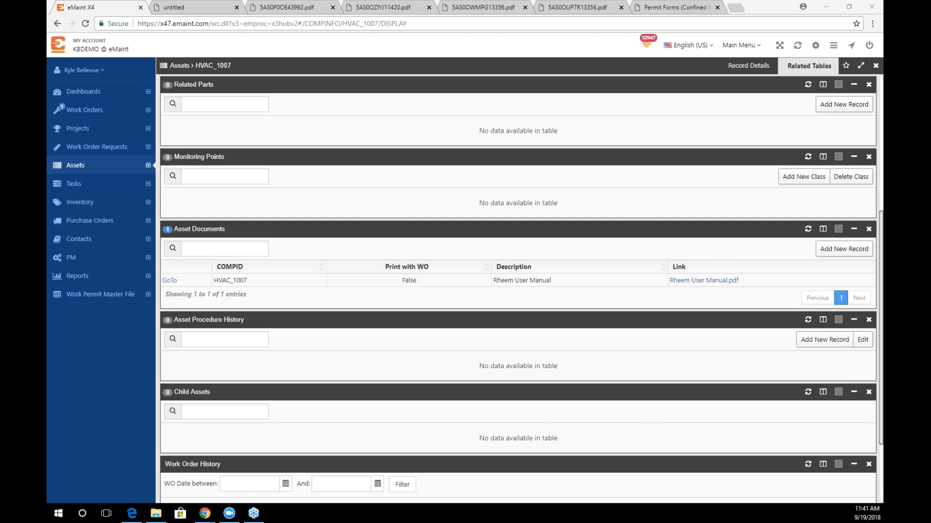
mouse_move(207, 515)
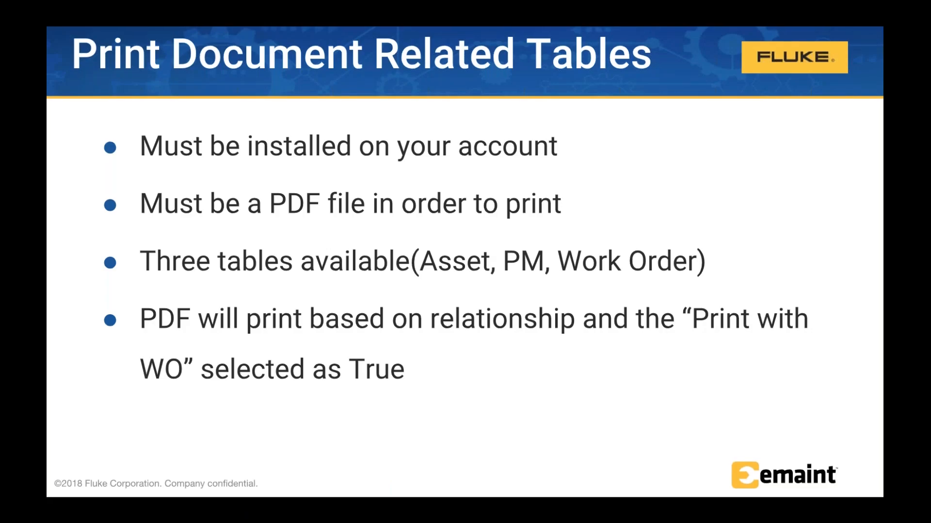
key("Right")
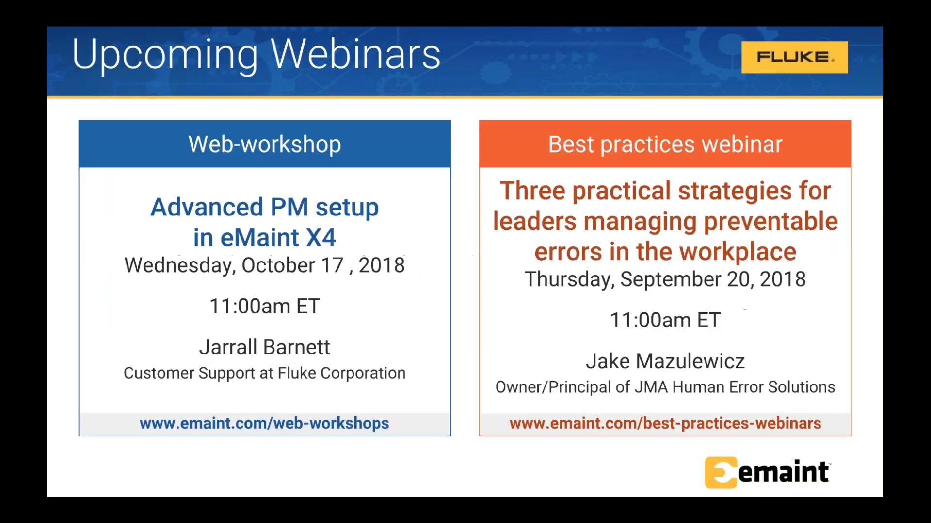